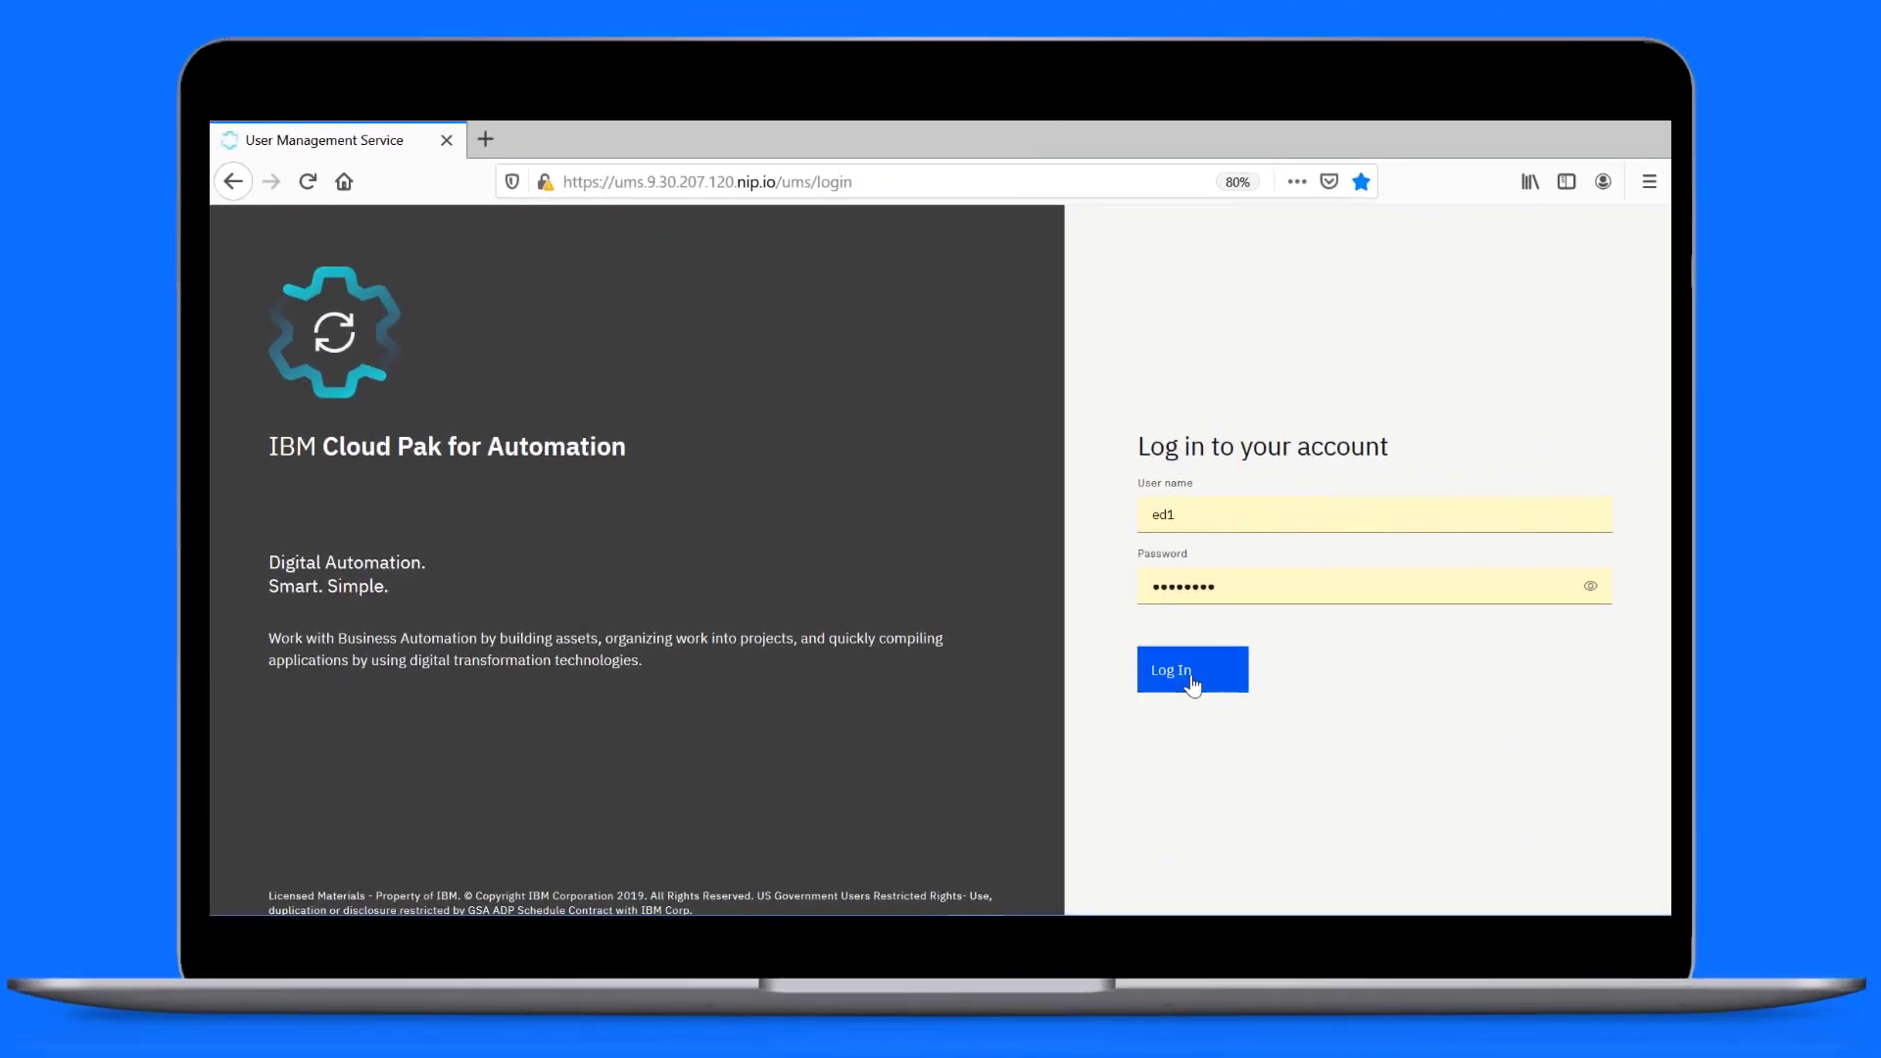
Sign in, view the workstream definitions list, and start a new workstream definition.
{"action": "left_click", "coordinate": [1191, 674]}
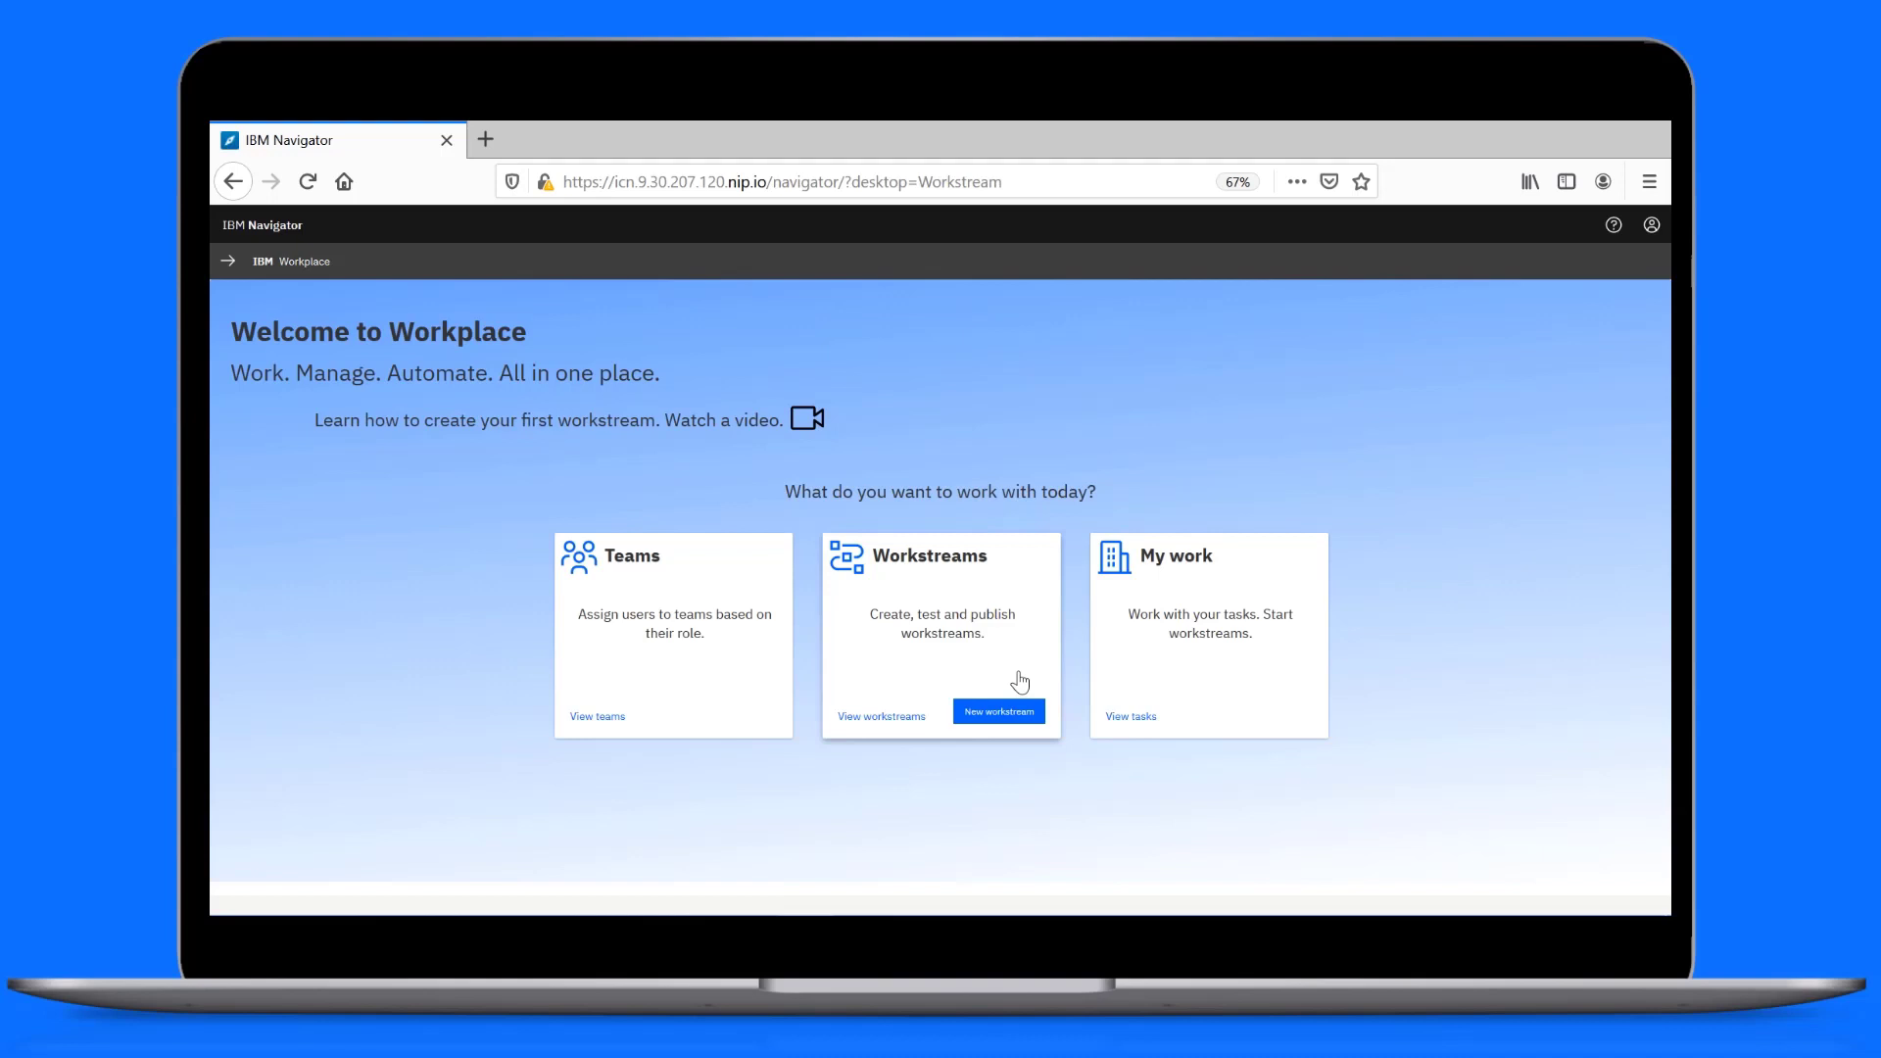
{"action": "left_click", "coordinate": [1020, 682]}
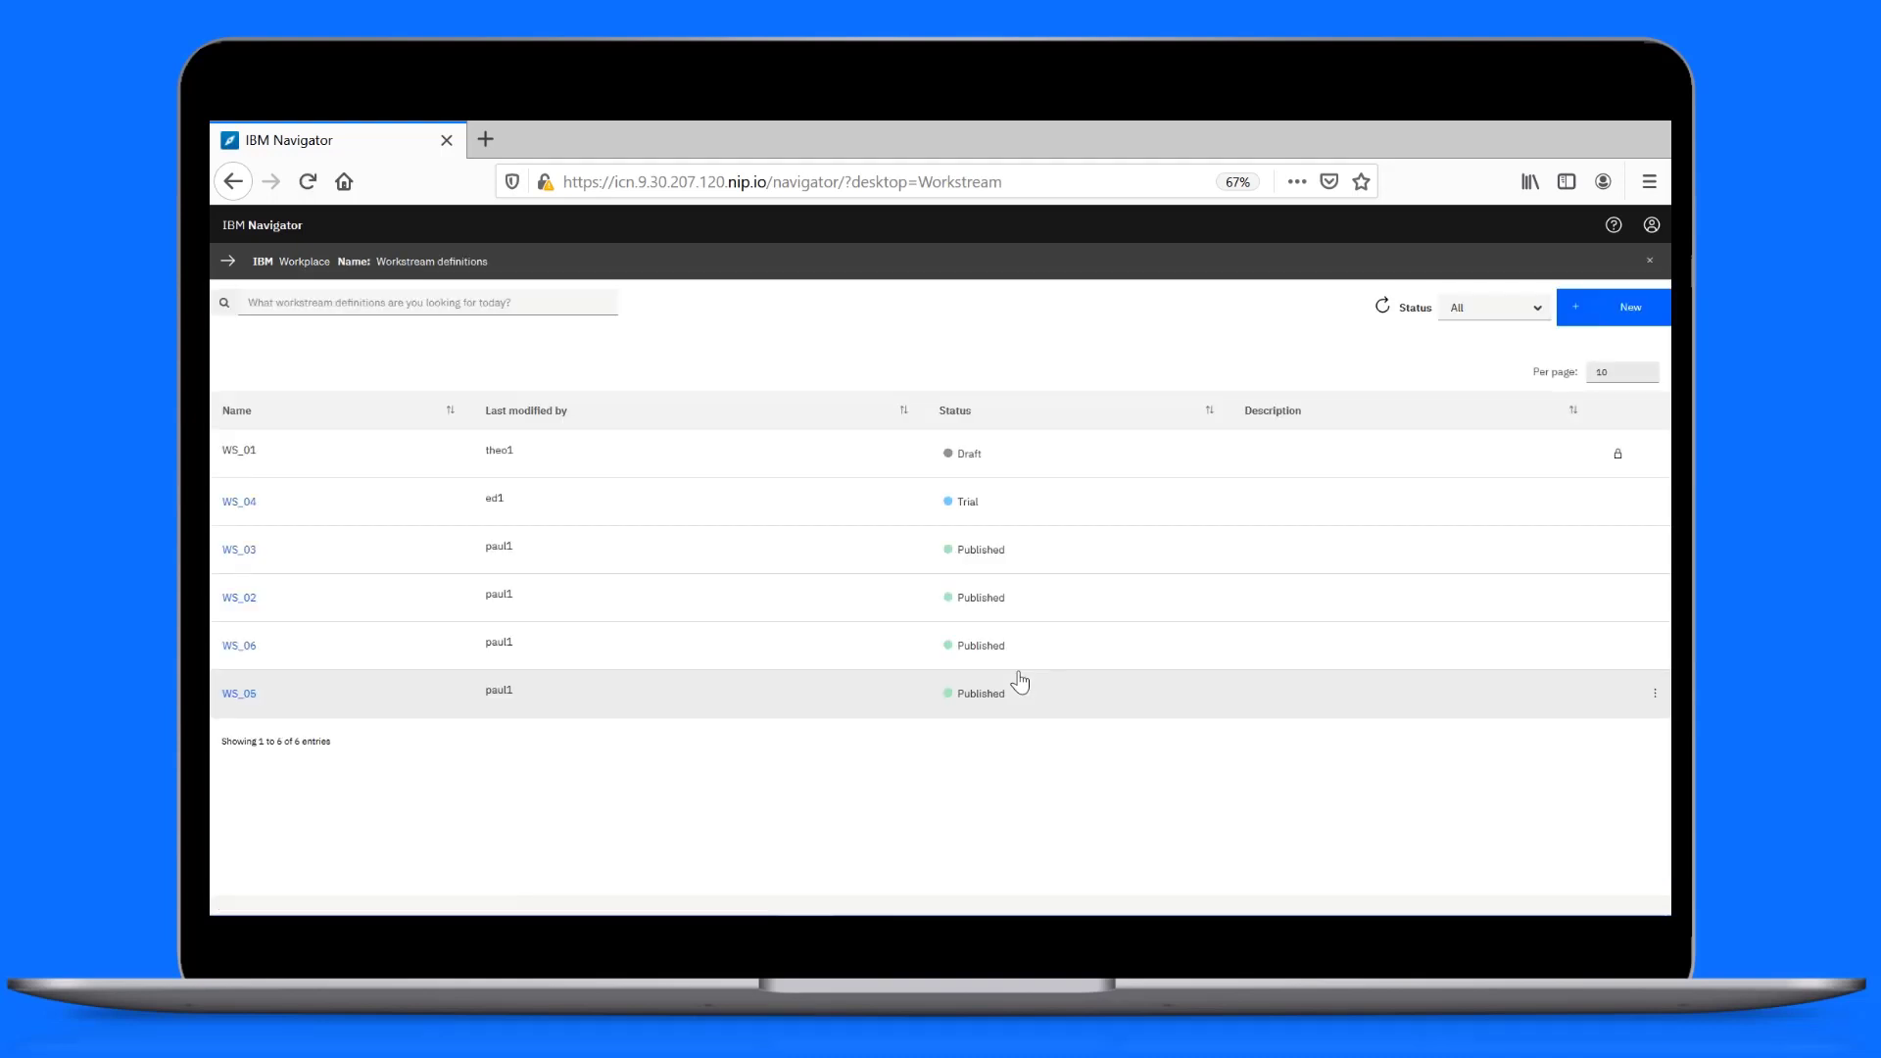
{"action": "left_click", "coordinate": [1612, 320]}
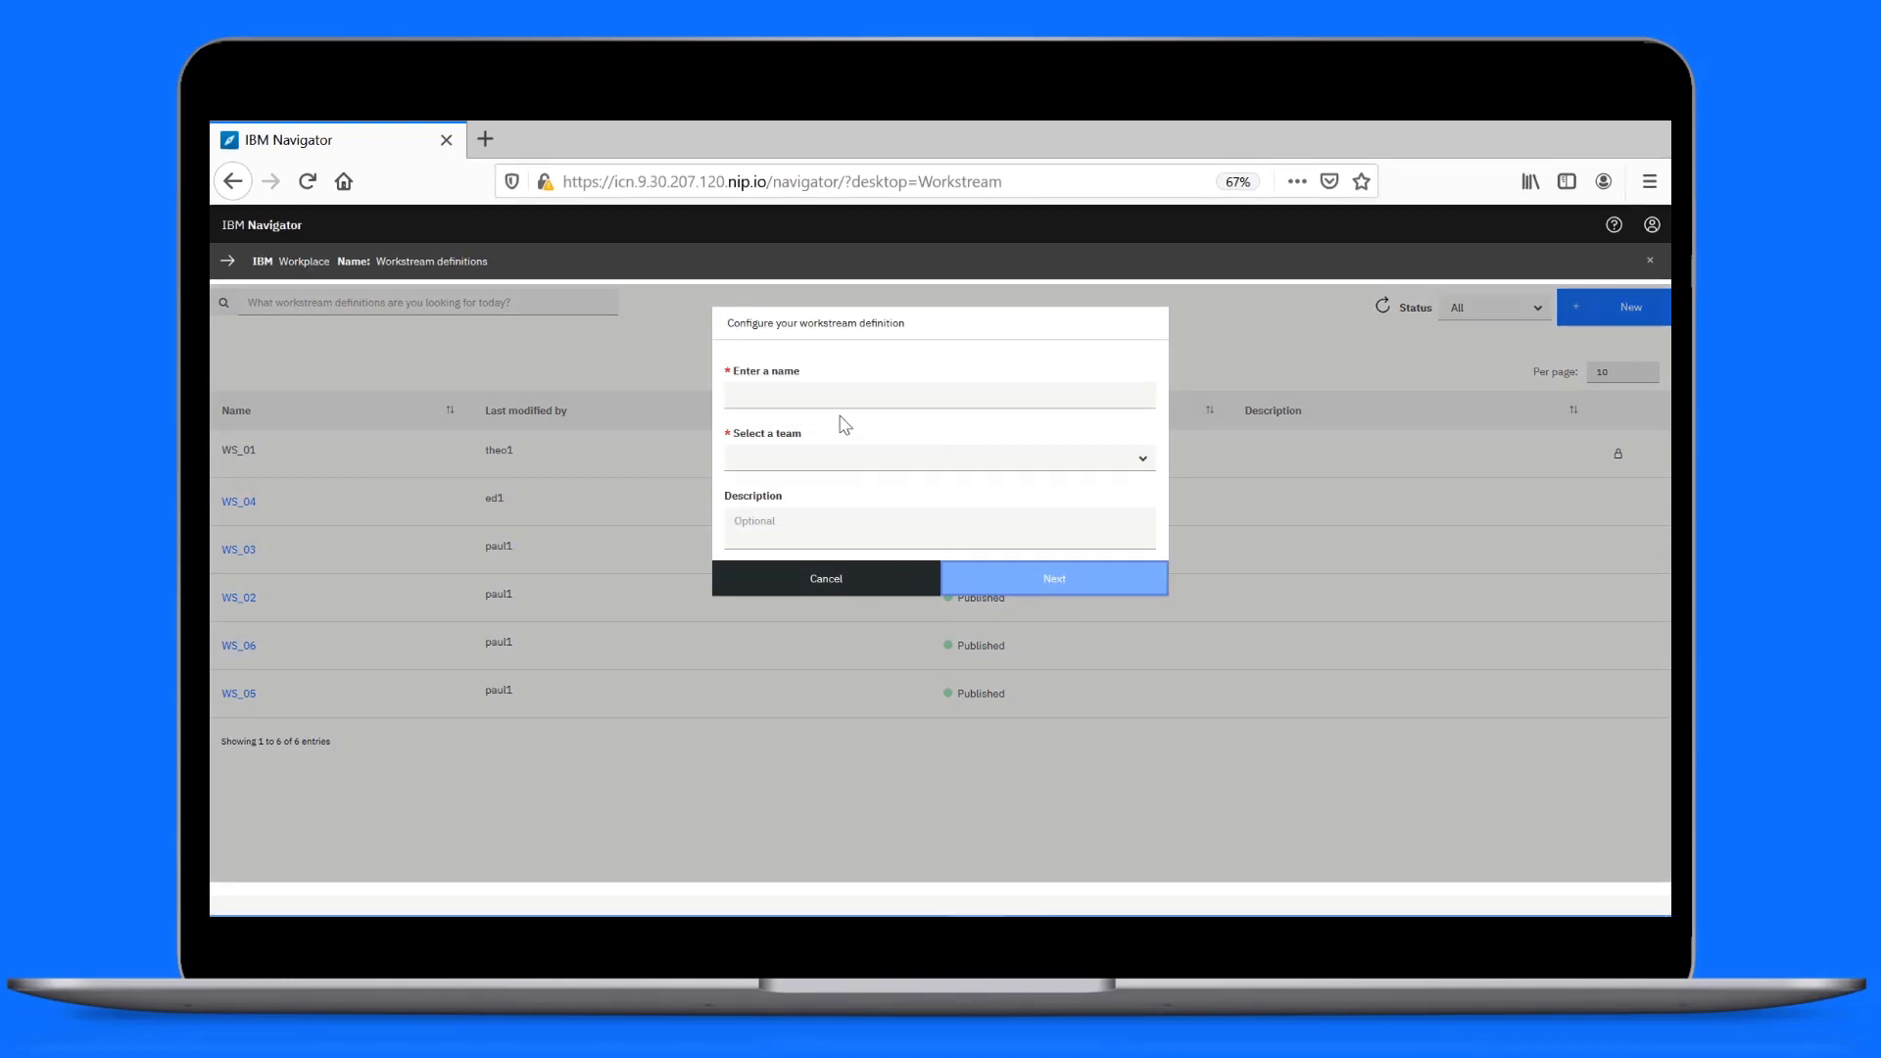
Name the new workstream 'US Trip January 2020', assign it to All Users, and continue.
{"action": "left_click", "coordinate": [801, 399]}
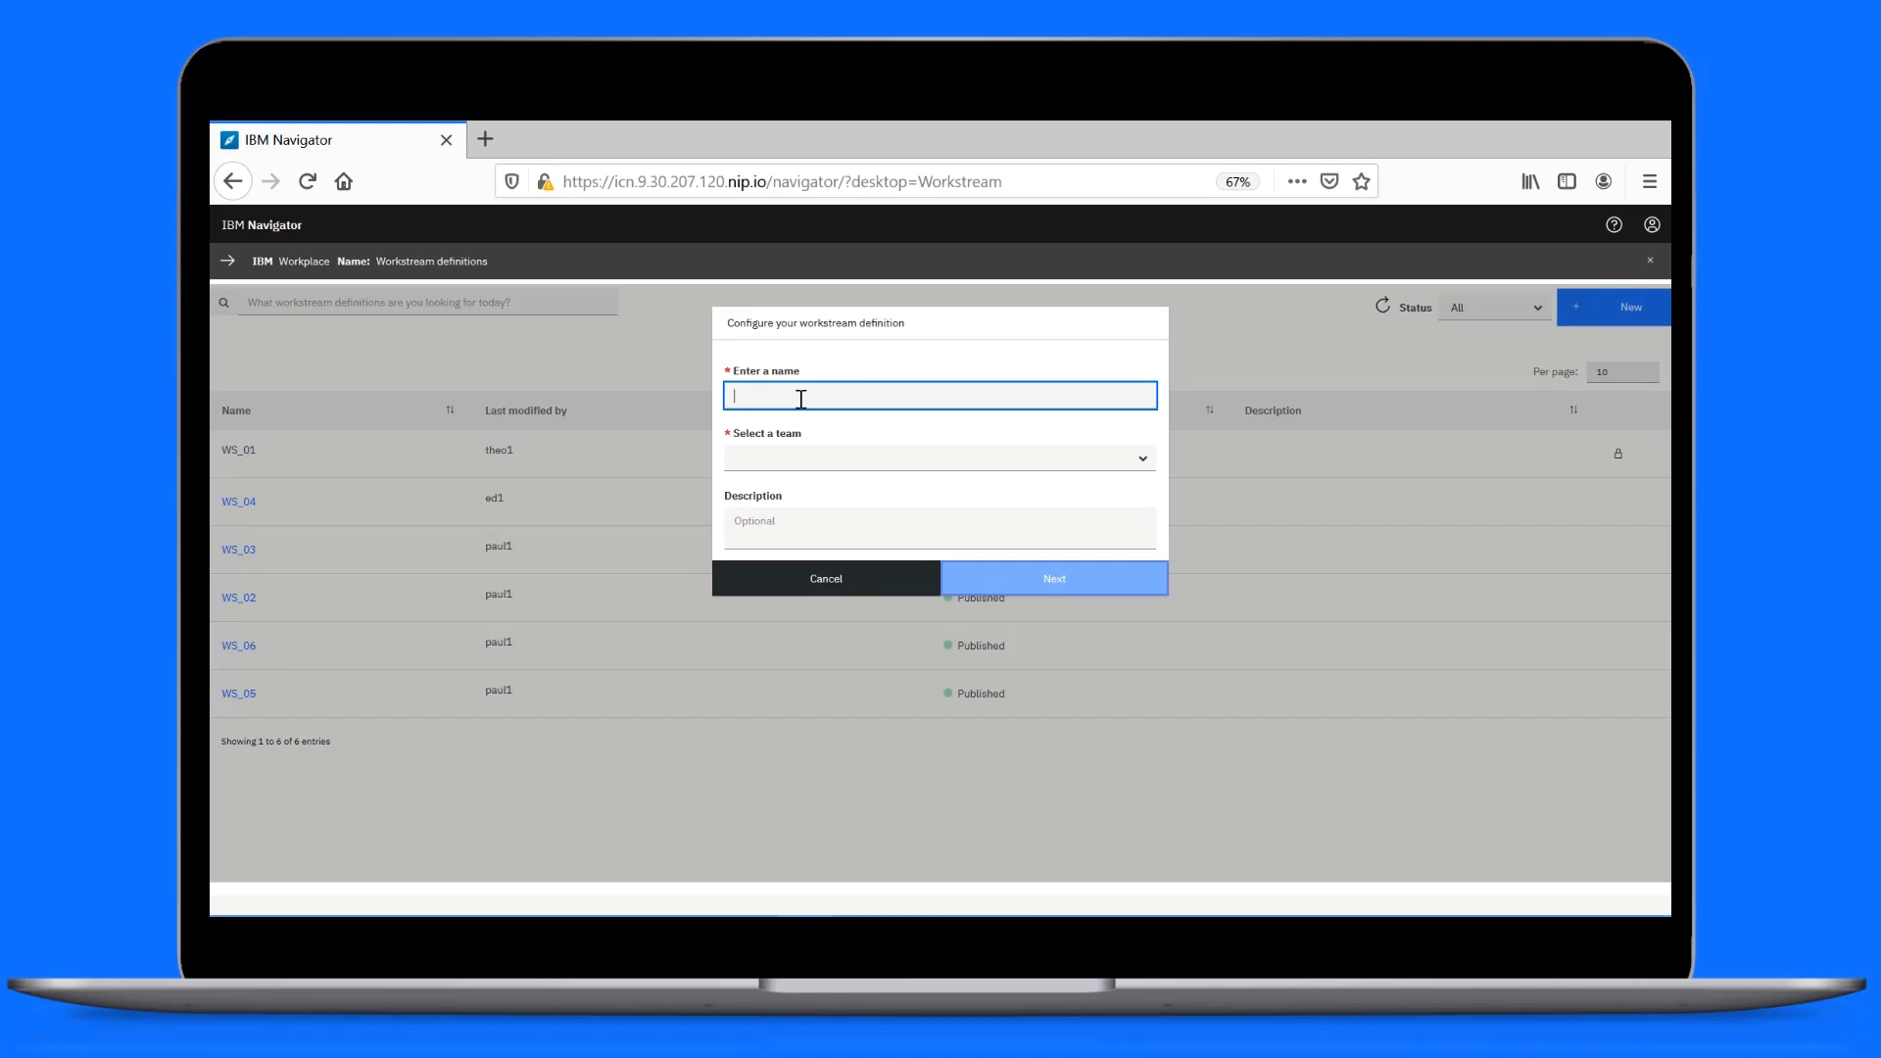
{"action": "type", "text": "US Trip January 2020"}
{"action": "left_click", "coordinate": [965, 459]}
{"action": "left_click", "coordinate": [861, 489]}
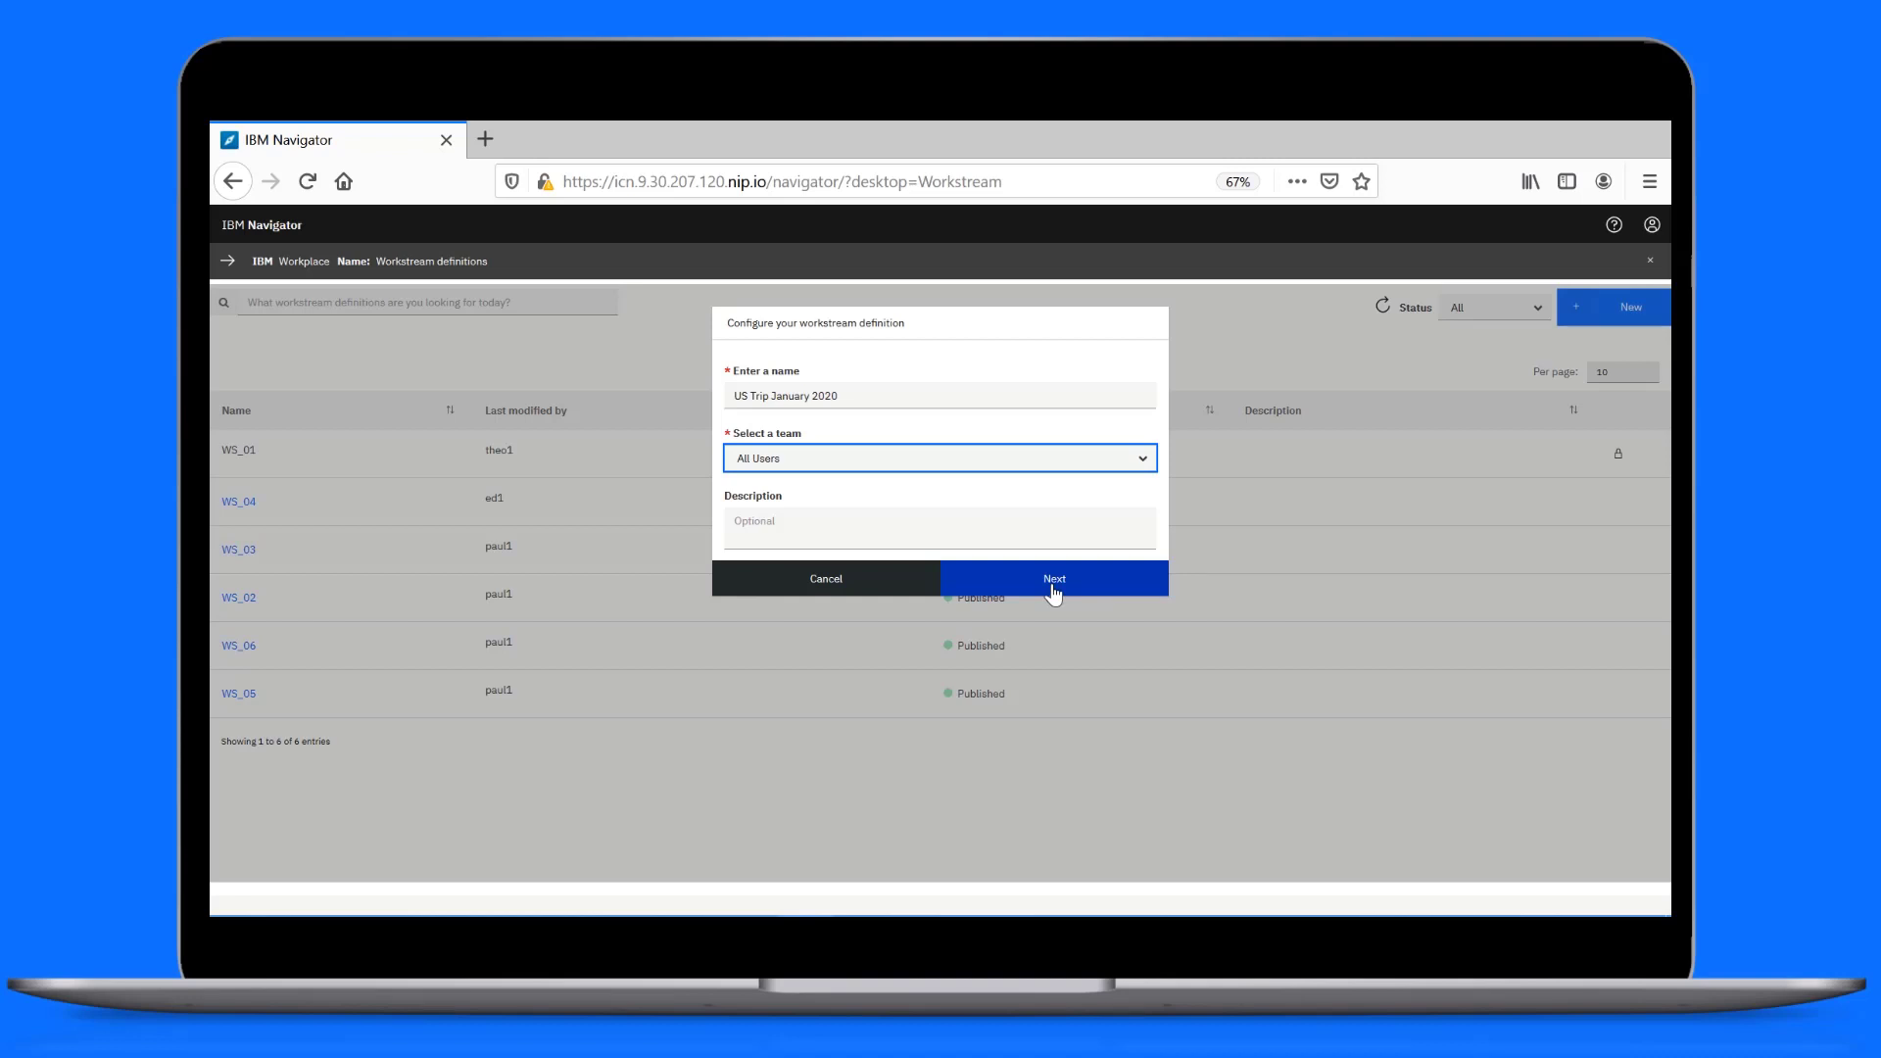
{"action": "left_click", "coordinate": [1055, 591]}
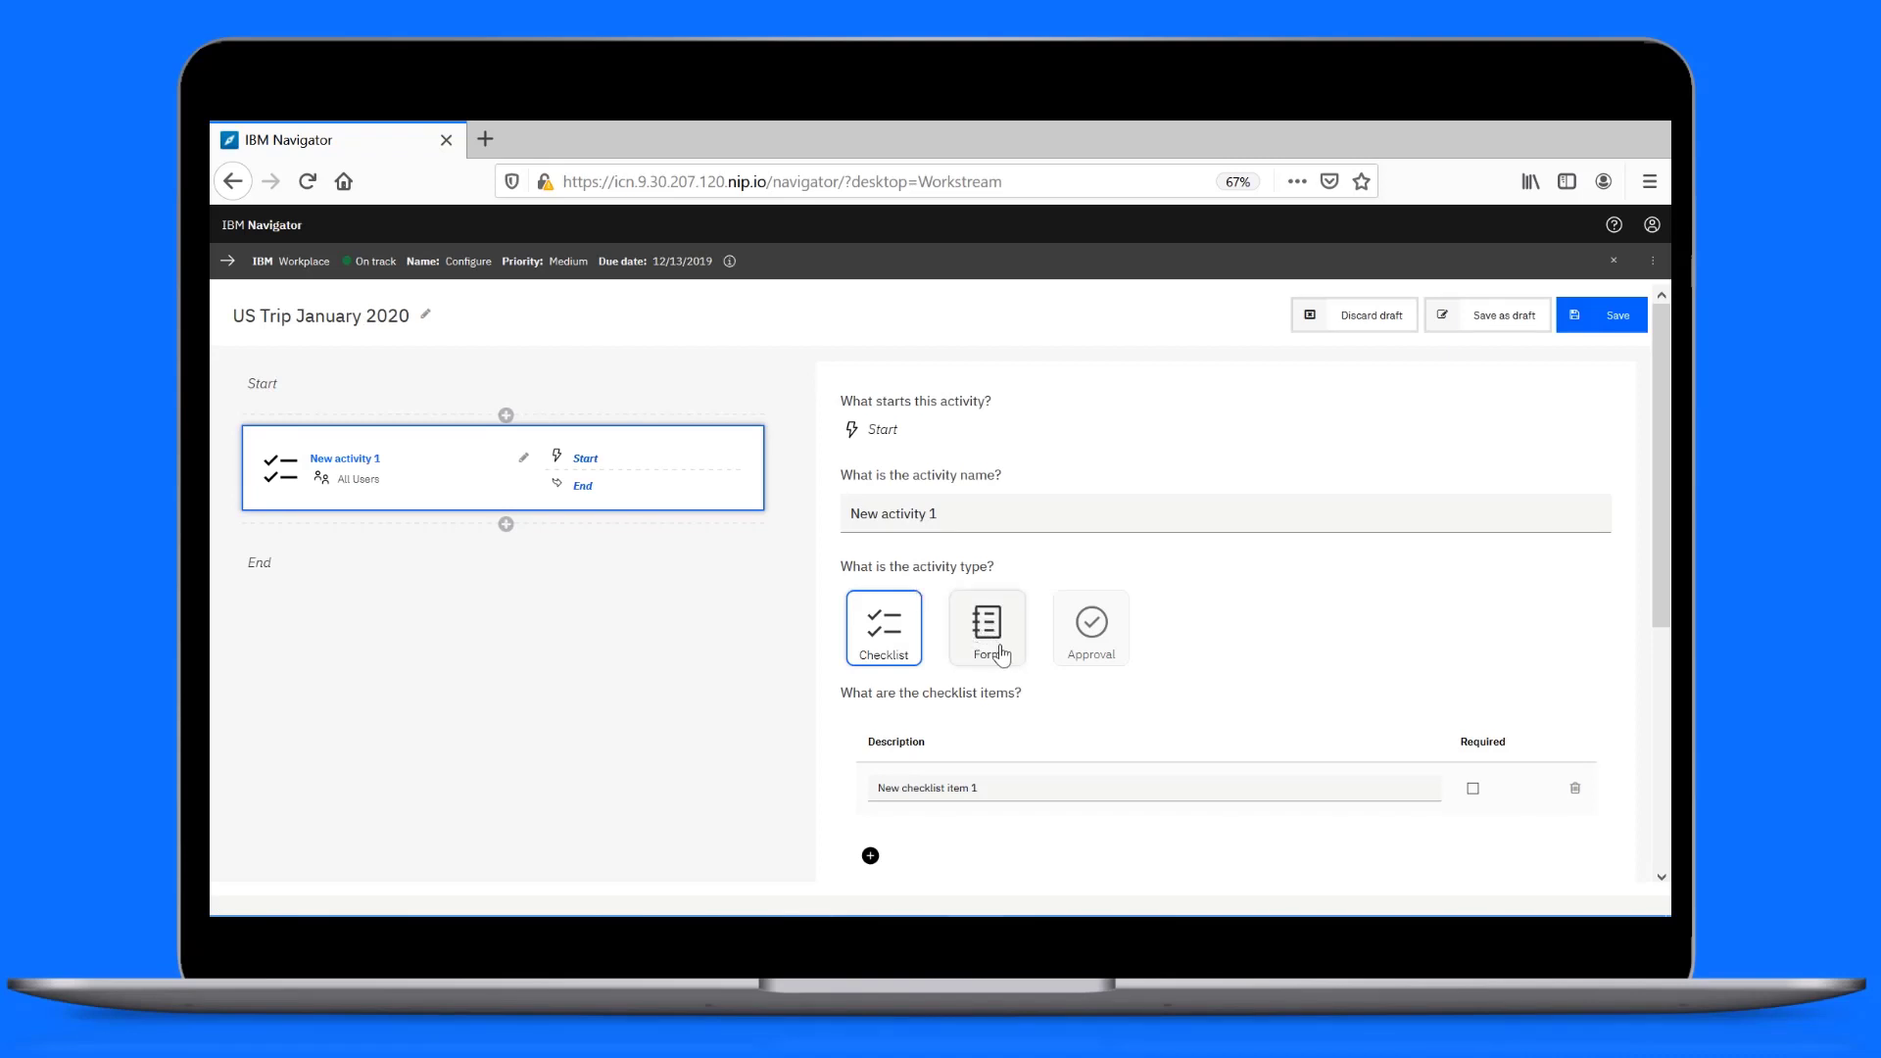
Make the first activity a form named 'Trip details'.
{"action": "left_click", "coordinate": [1002, 656]}
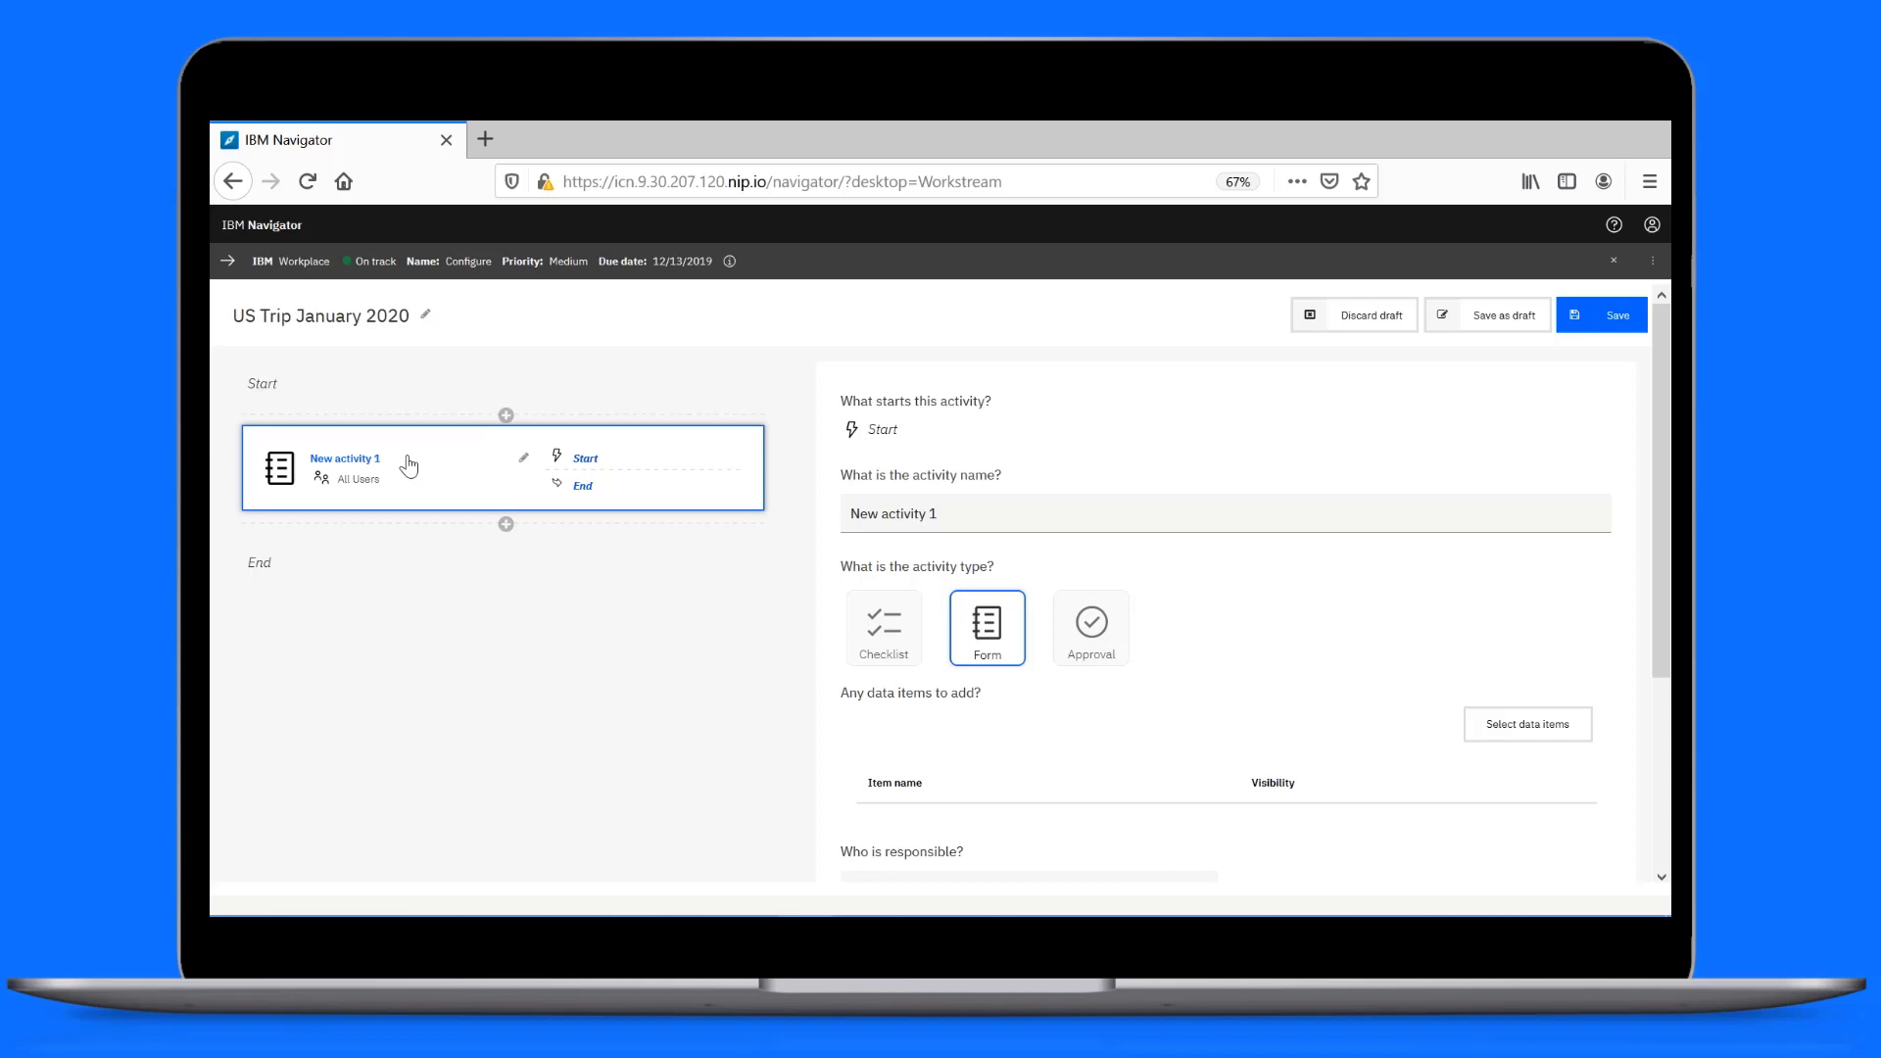
{"action": "left_click", "coordinate": [525, 464]}
{"action": "type", "text": "Trip details"}
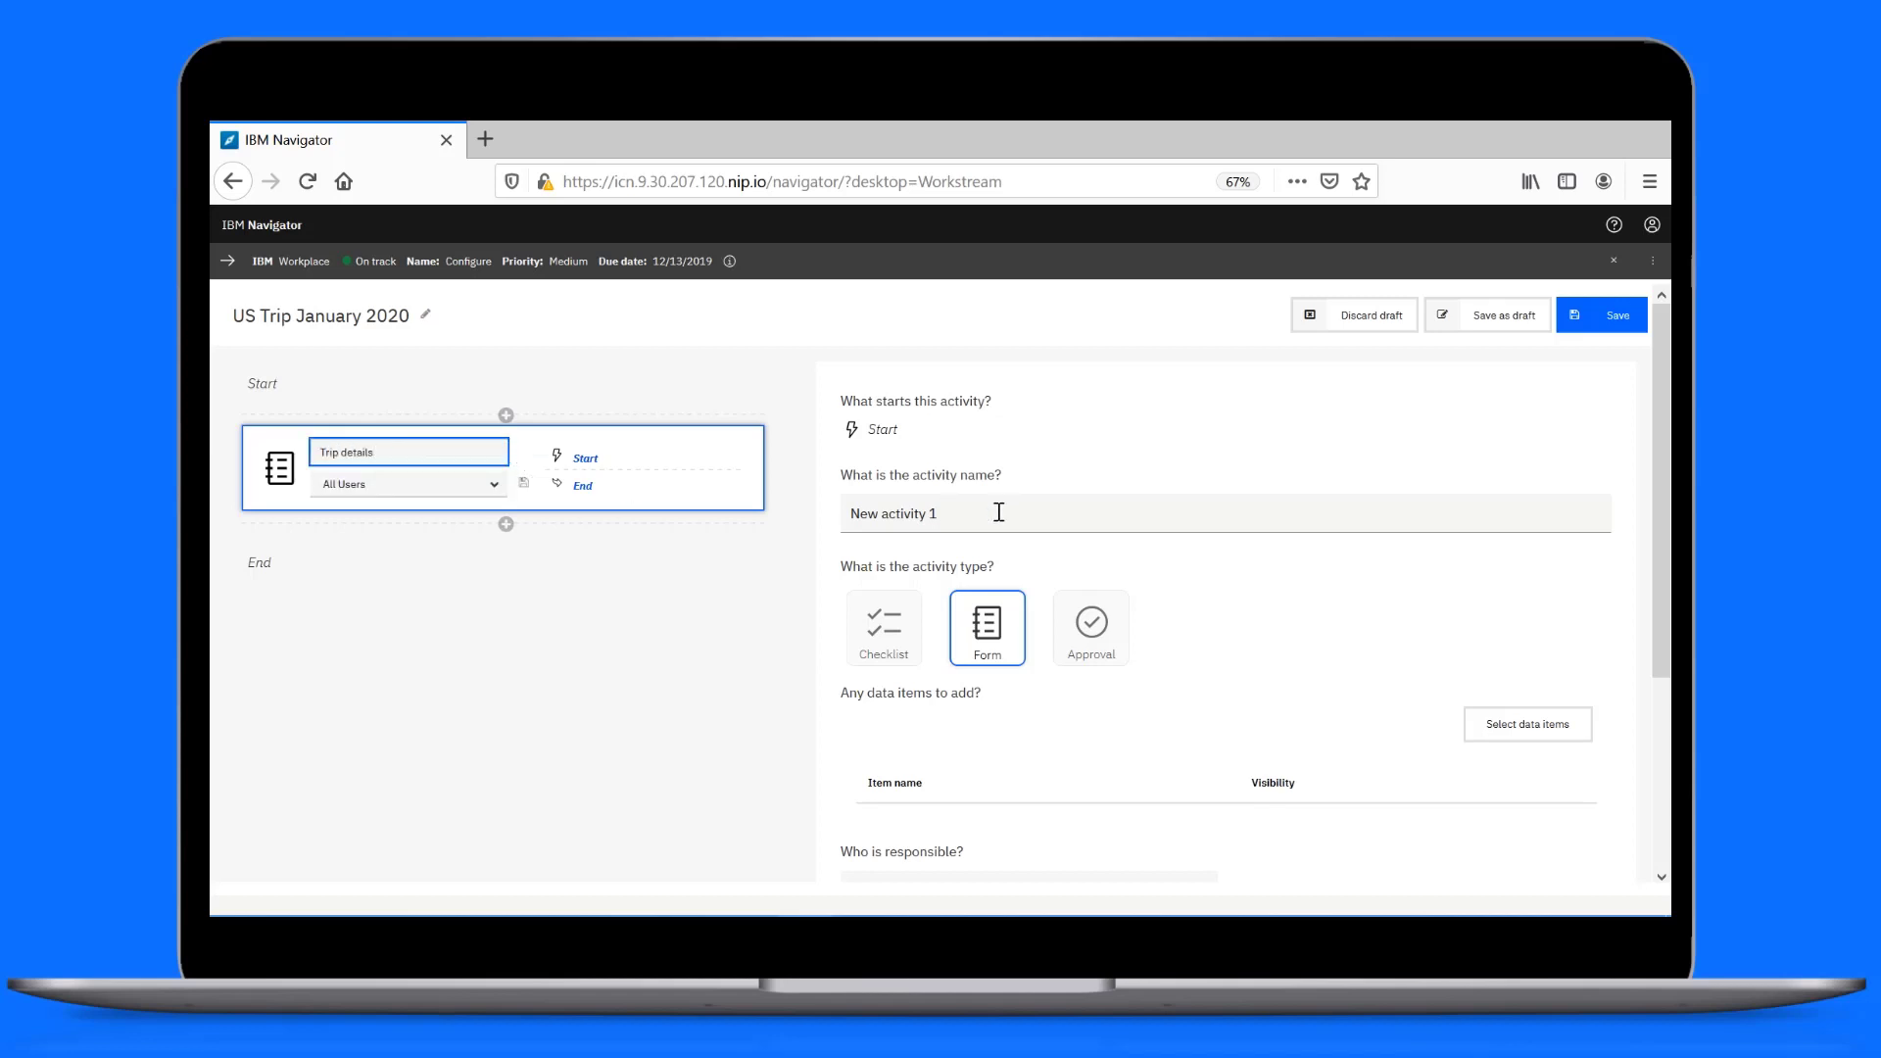
{"action": "left_click", "coordinate": [996, 513]}
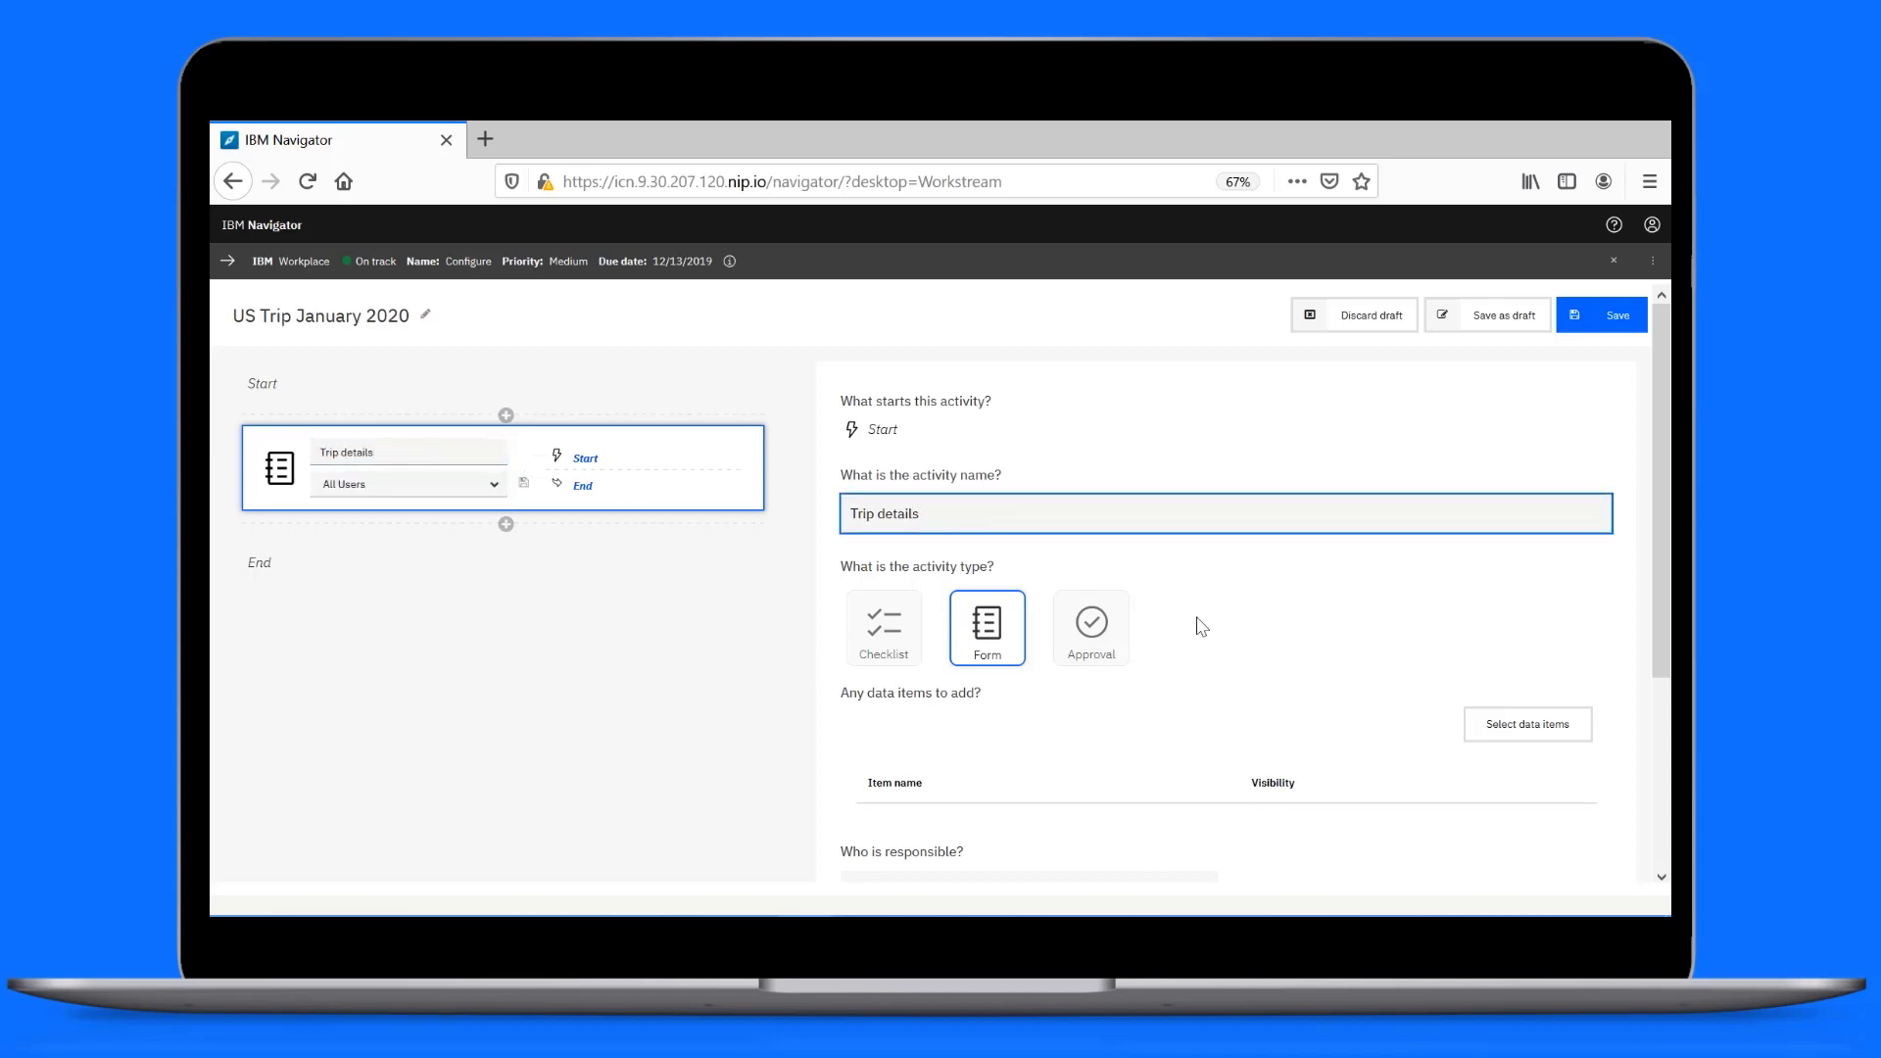
Create data items Traveler's name, Destination and Departure date for the form.
{"action": "left_click_drag", "start_coordinate": [1663, 632], "coordinate": [1661, 740]}
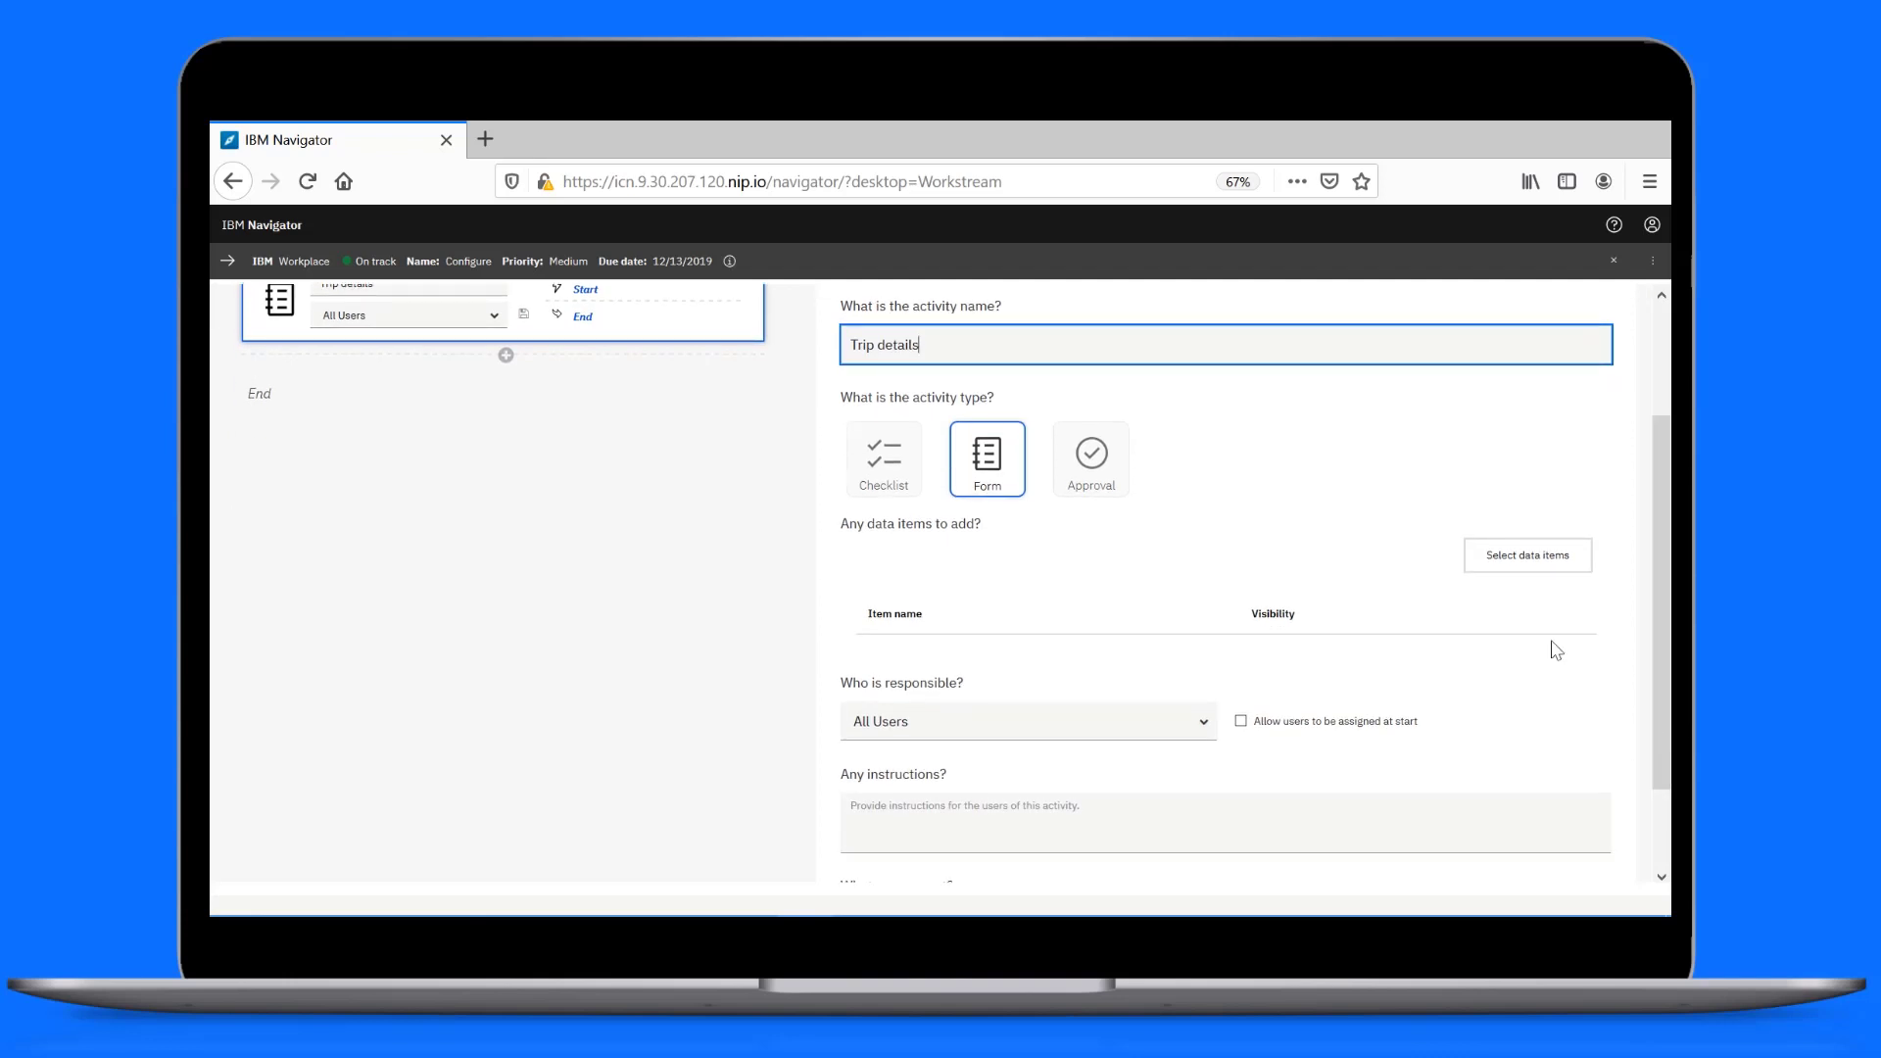
{"action": "left_click", "coordinate": [1526, 571]}
{"action": "left_click", "coordinate": [740, 426]}
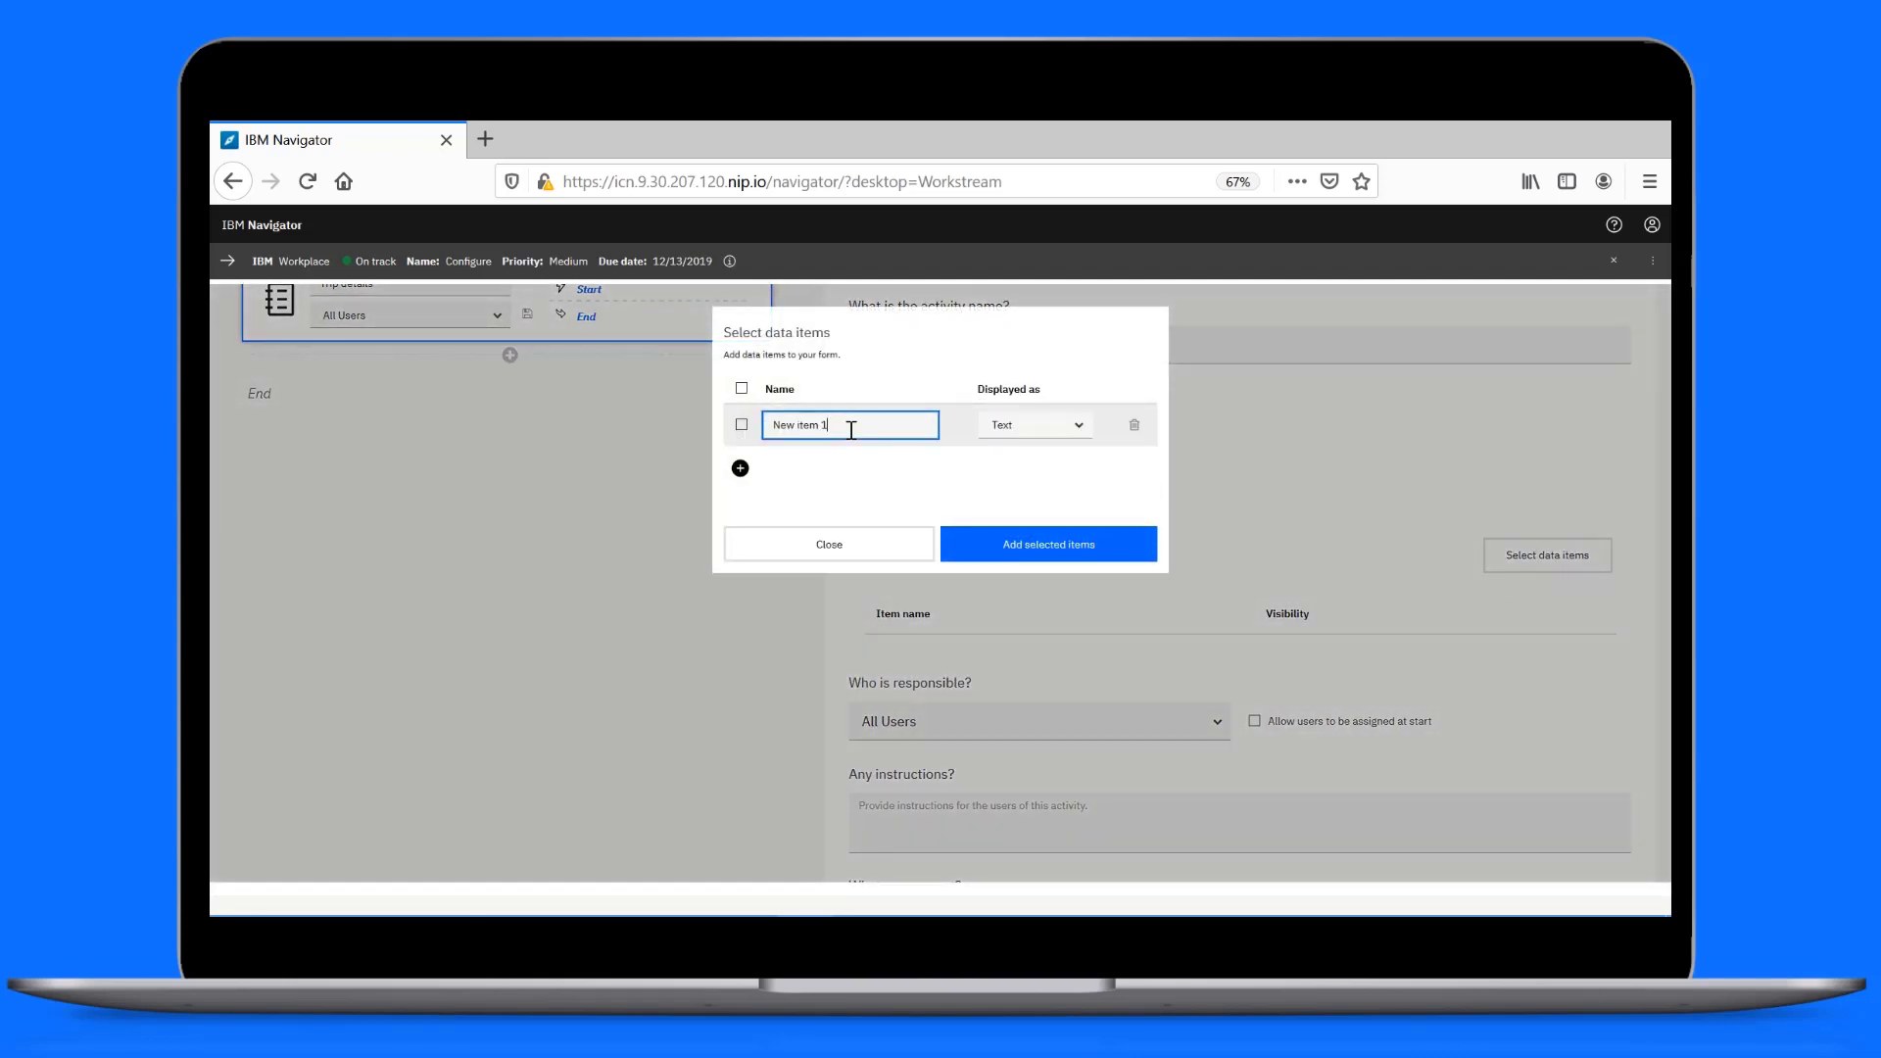
{"action": "type", "text": "Traveler's name"}
{"action": "left_click", "coordinate": [740, 468]}
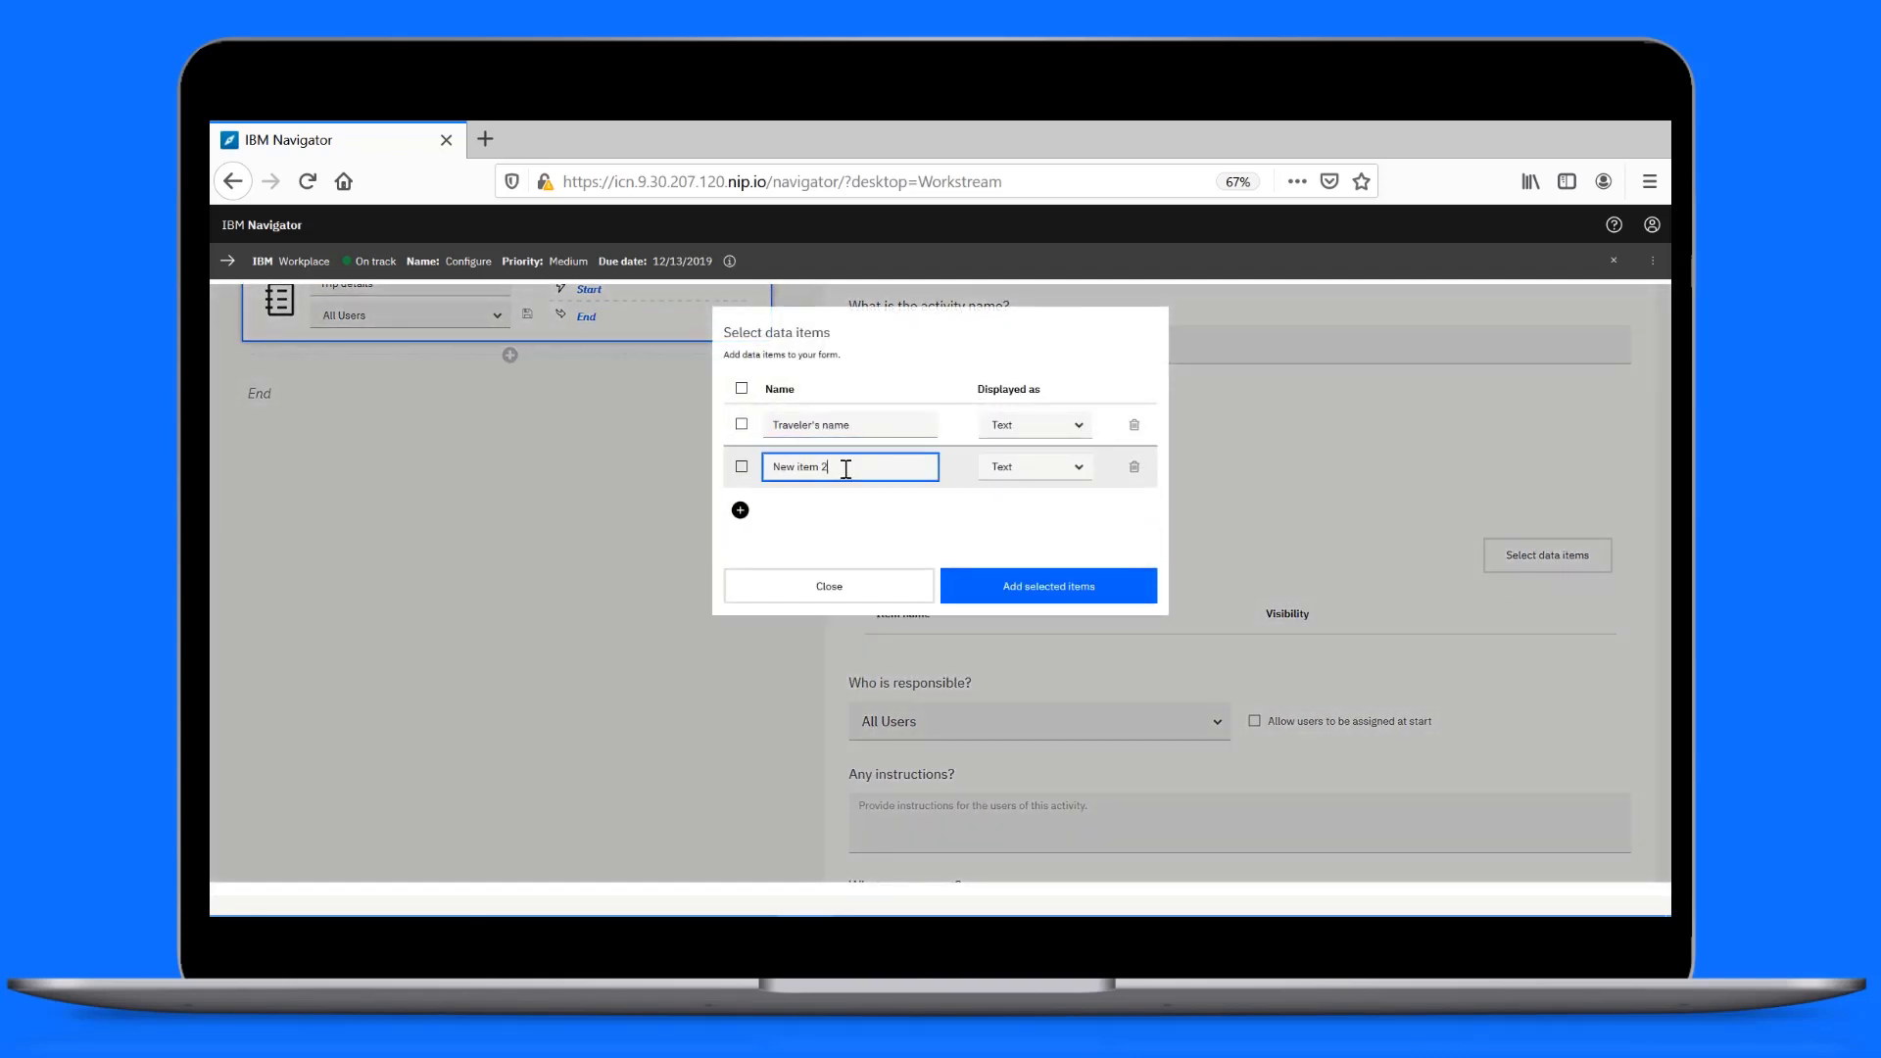
{"action": "type", "text": "Destination"}
{"action": "left_click", "coordinate": [740, 510]}
{"action": "type", "text": "De"}
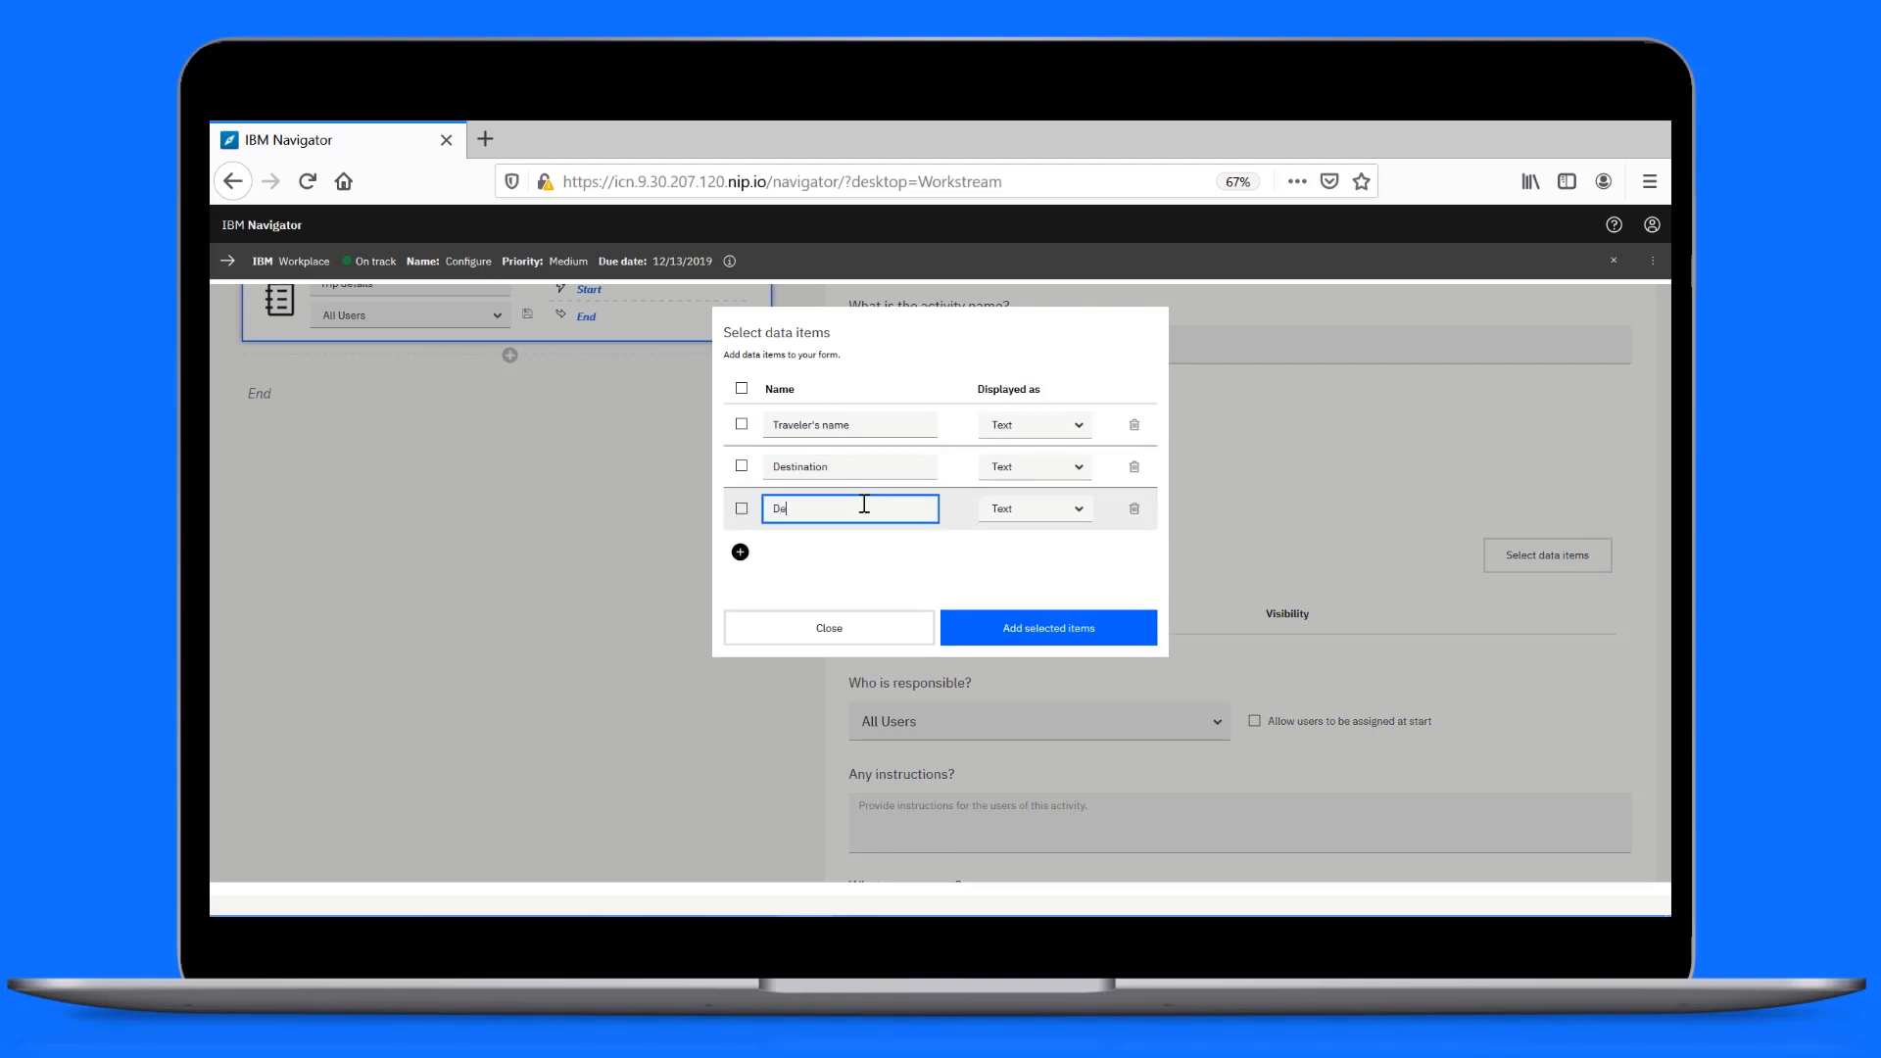
{"action": "type", "text": "parture date"}
Add Return date, show both dates as Date Pickers, and add all four items to the form.
{"action": "left_click", "coordinate": [1032, 508]}
{"action": "left_click", "coordinate": [1019, 569]}
{"action": "left_click", "coordinate": [740, 552]}
{"action": "type", "text": "Return "}
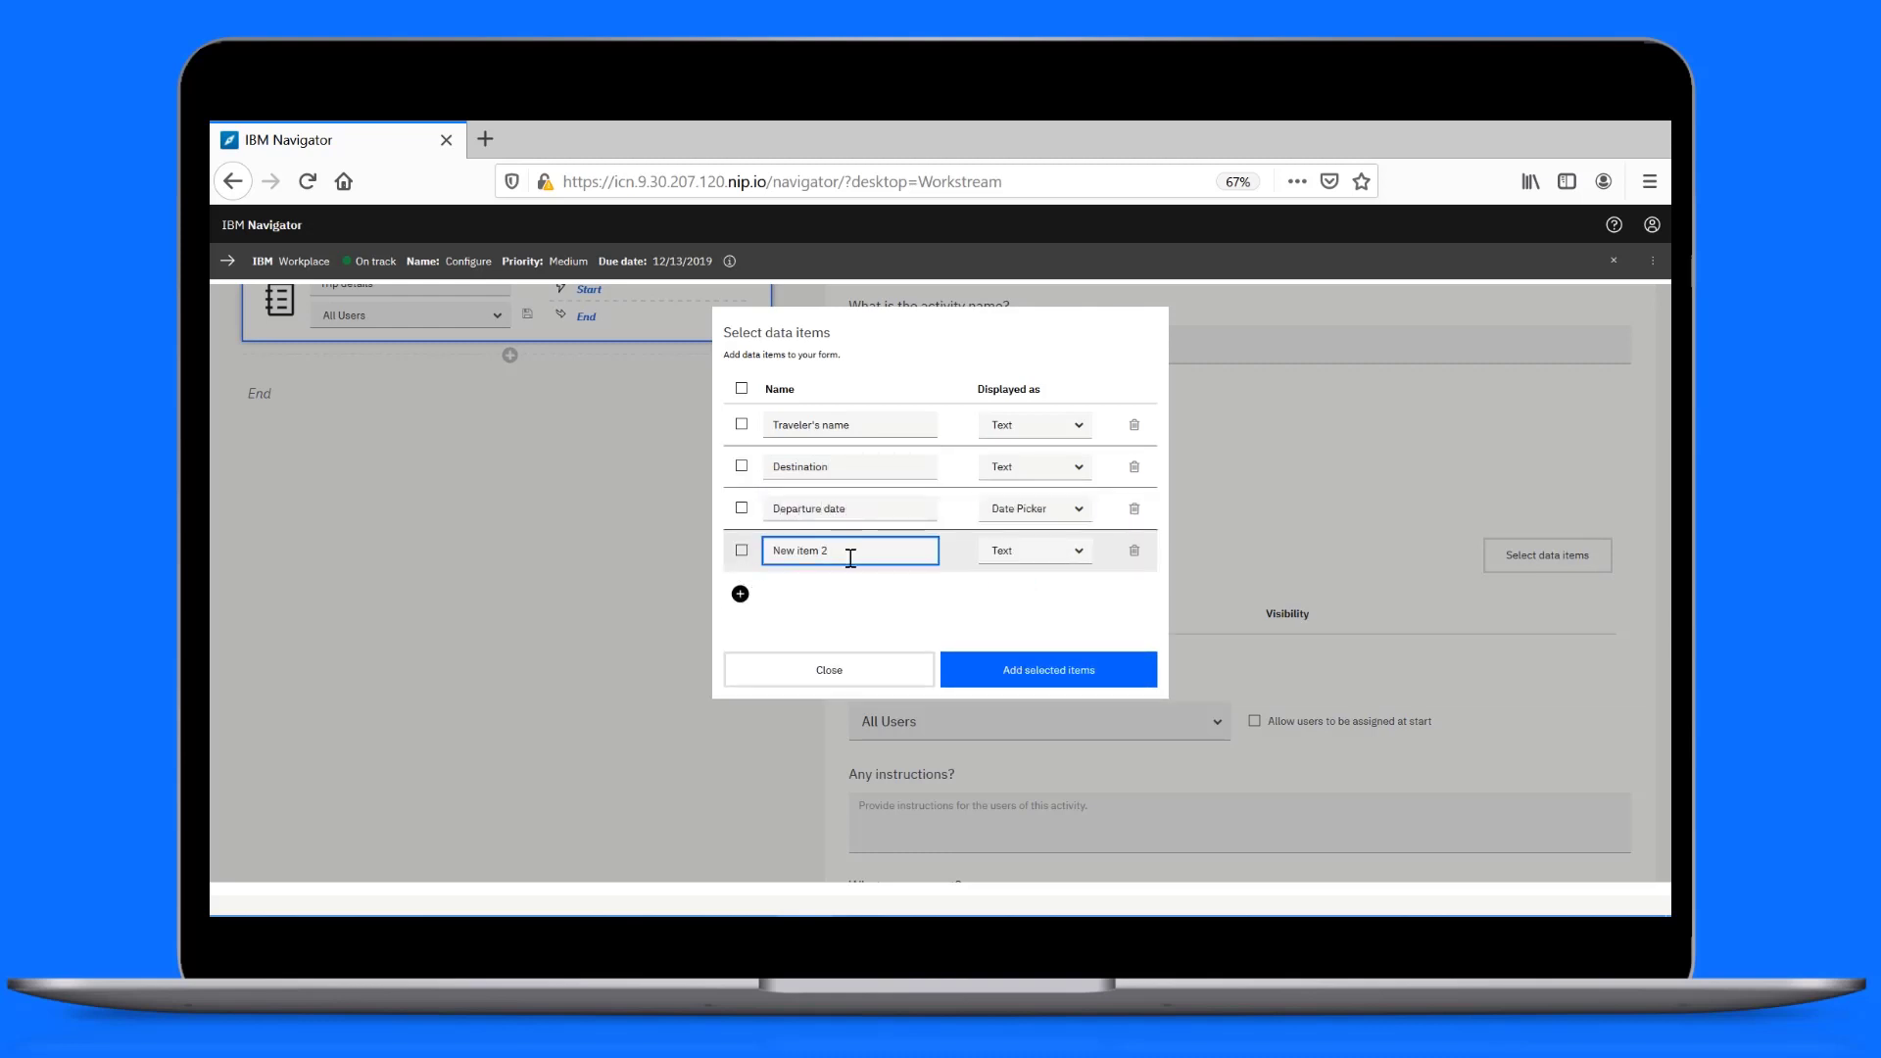
{"action": "type", "text": "date"}
{"action": "left_click", "coordinate": [1032, 550]}
{"action": "left_click", "coordinate": [1019, 618]}
{"action": "left_click", "coordinate": [741, 388]}
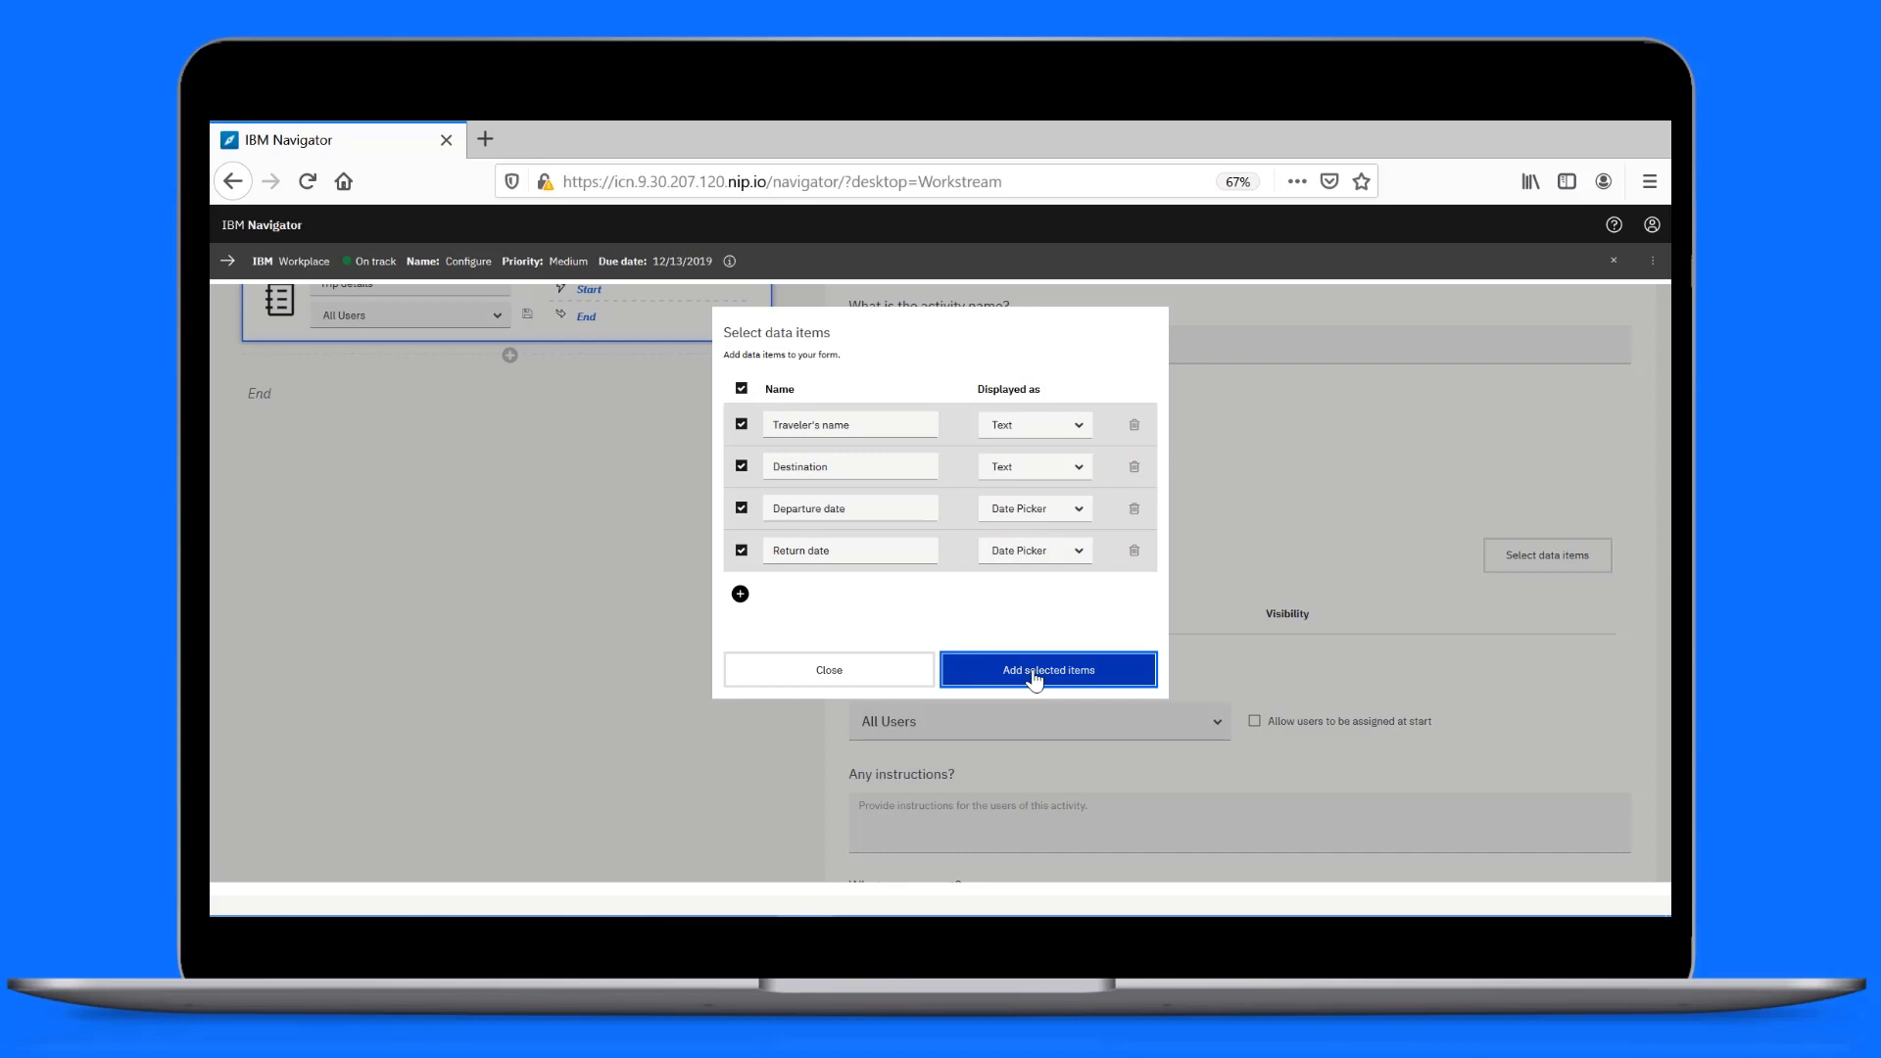
{"action": "left_click", "coordinate": [1078, 670]}
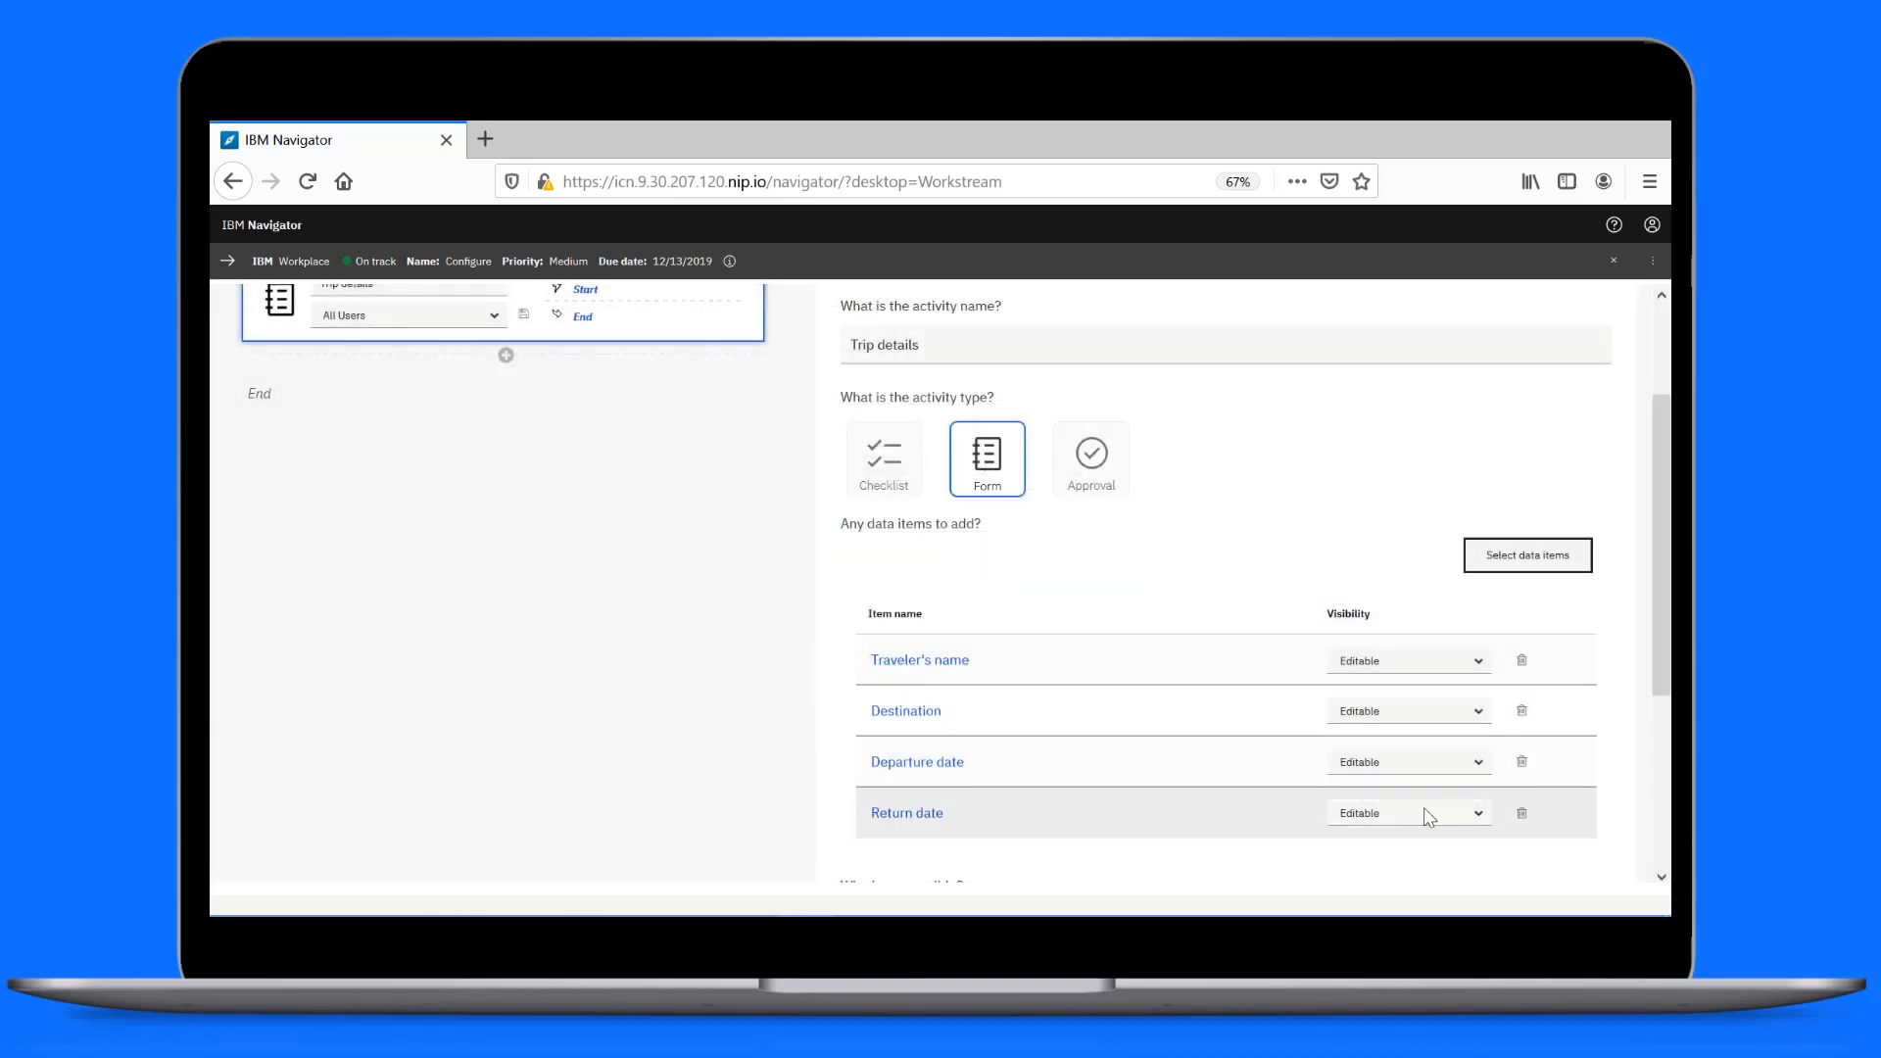
Keep All Users responsible, allow assignment at start, and add the instruction 'Assign to specific user at start'.
{"action": "scroll", "coordinate": [1658, 675], "scroll_direction": "down", "scroll_amount": 5}
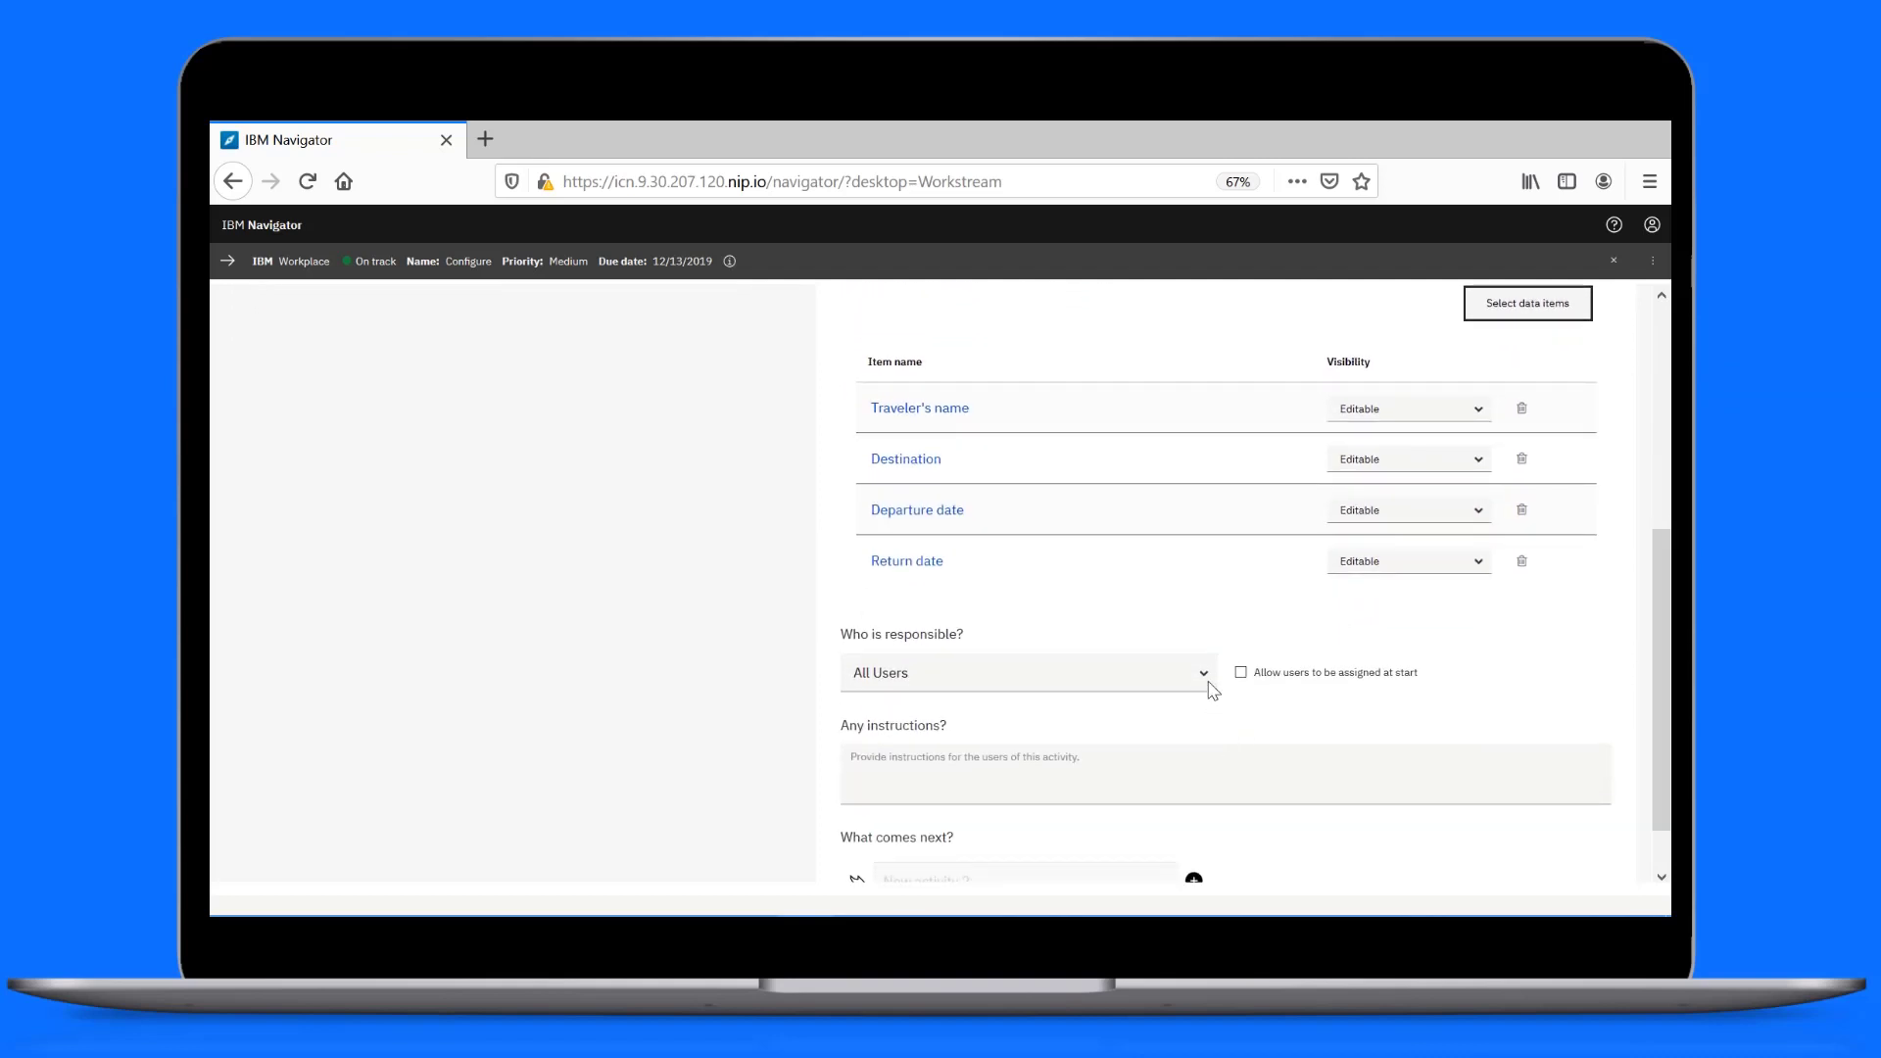
{"action": "left_click", "coordinate": [1209, 684]}
{"action": "left_click", "coordinate": [1056, 697]}
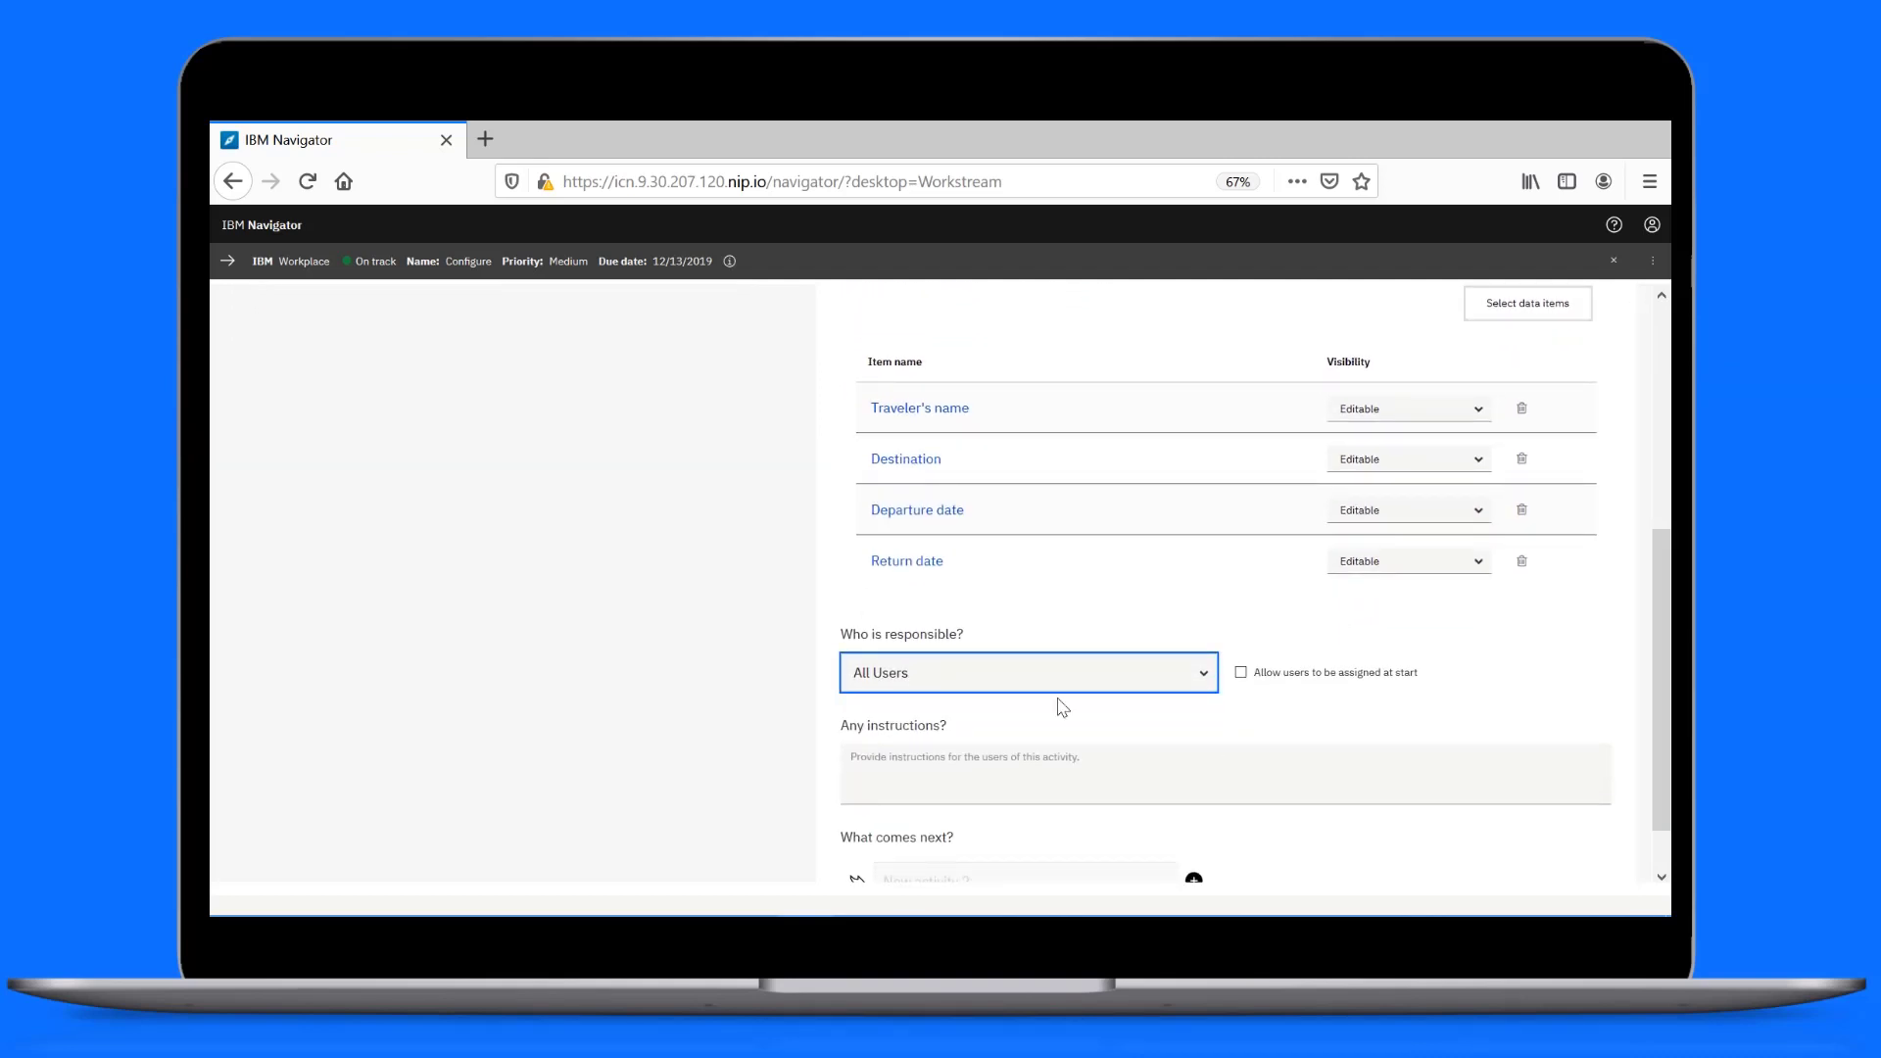
{"action": "left_click", "coordinate": [1240, 674]}
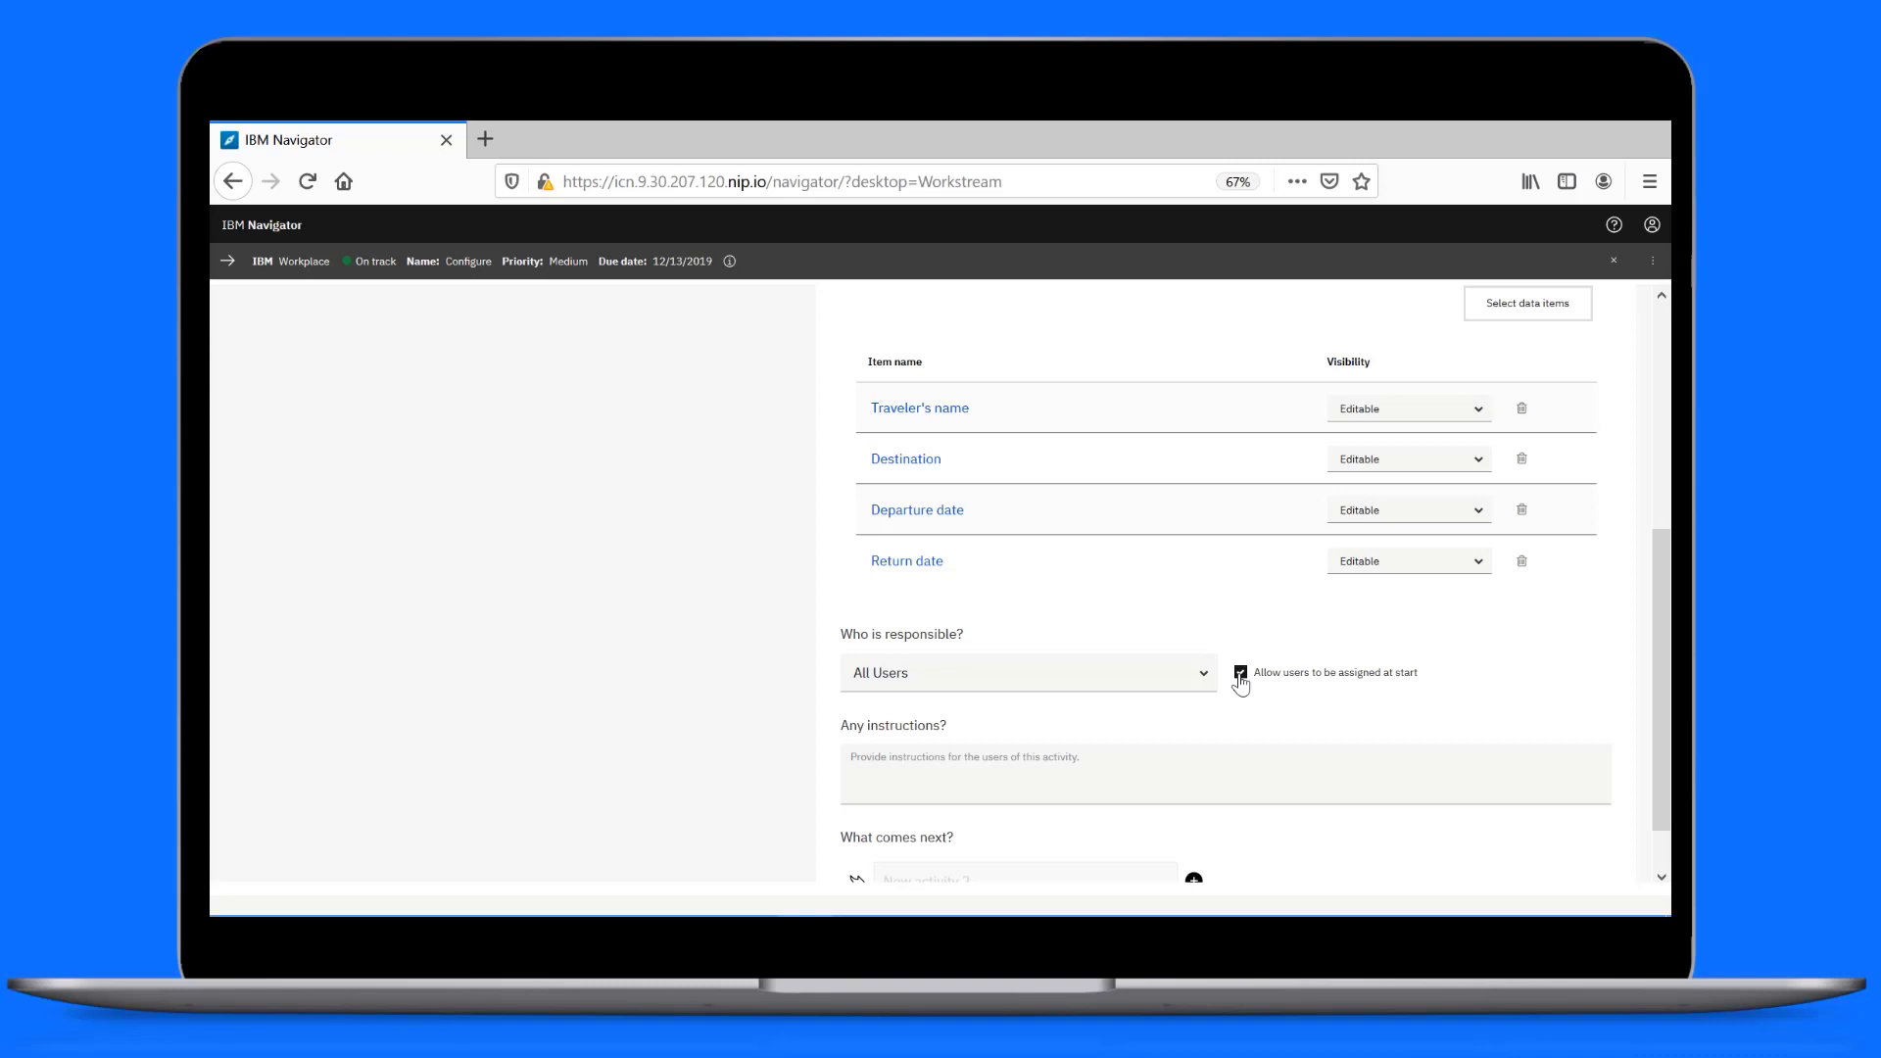
{"action": "left_click", "coordinate": [1097, 749]}
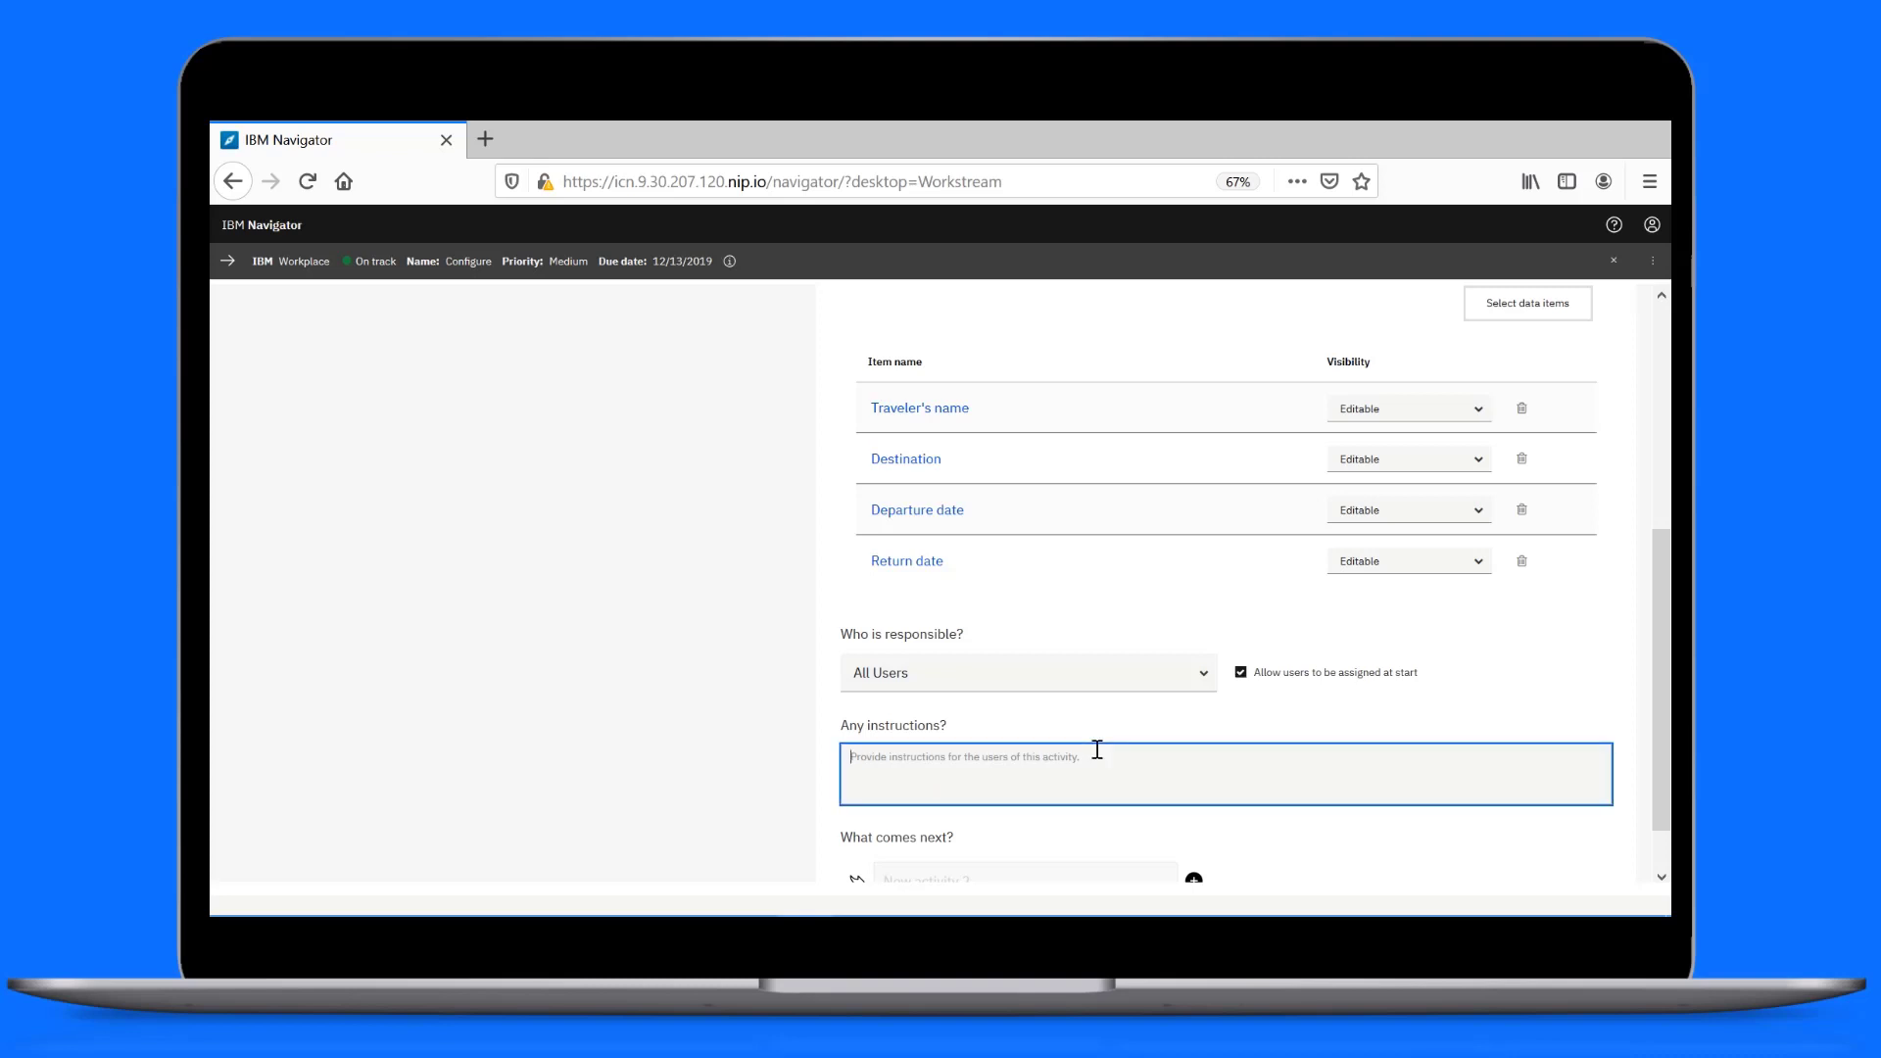
{"action": "type", "text": "As"}
{"action": "scroll", "coordinate": [1658, 644], "scroll_direction": "up", "scroll_amount": 5}
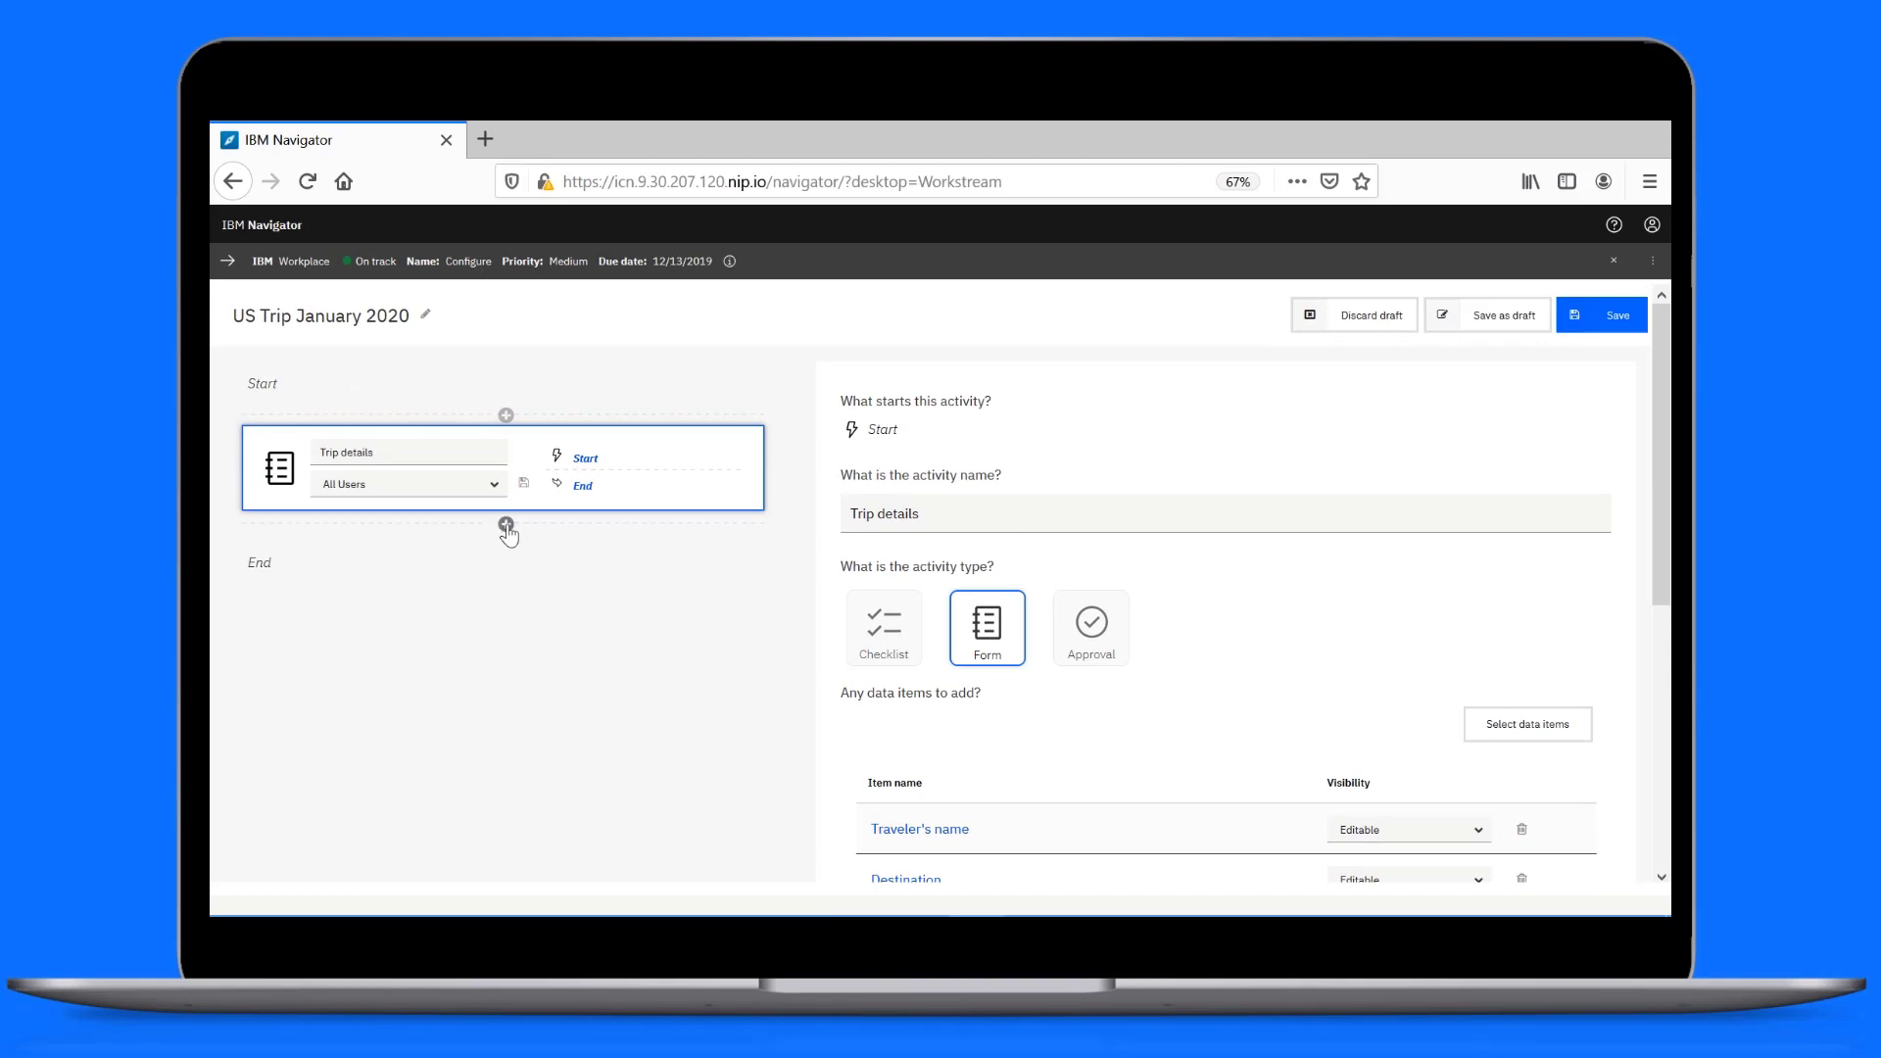
Add a second activity after Trip details named 'To-do list'.
{"action": "left_click", "coordinate": [505, 525]}
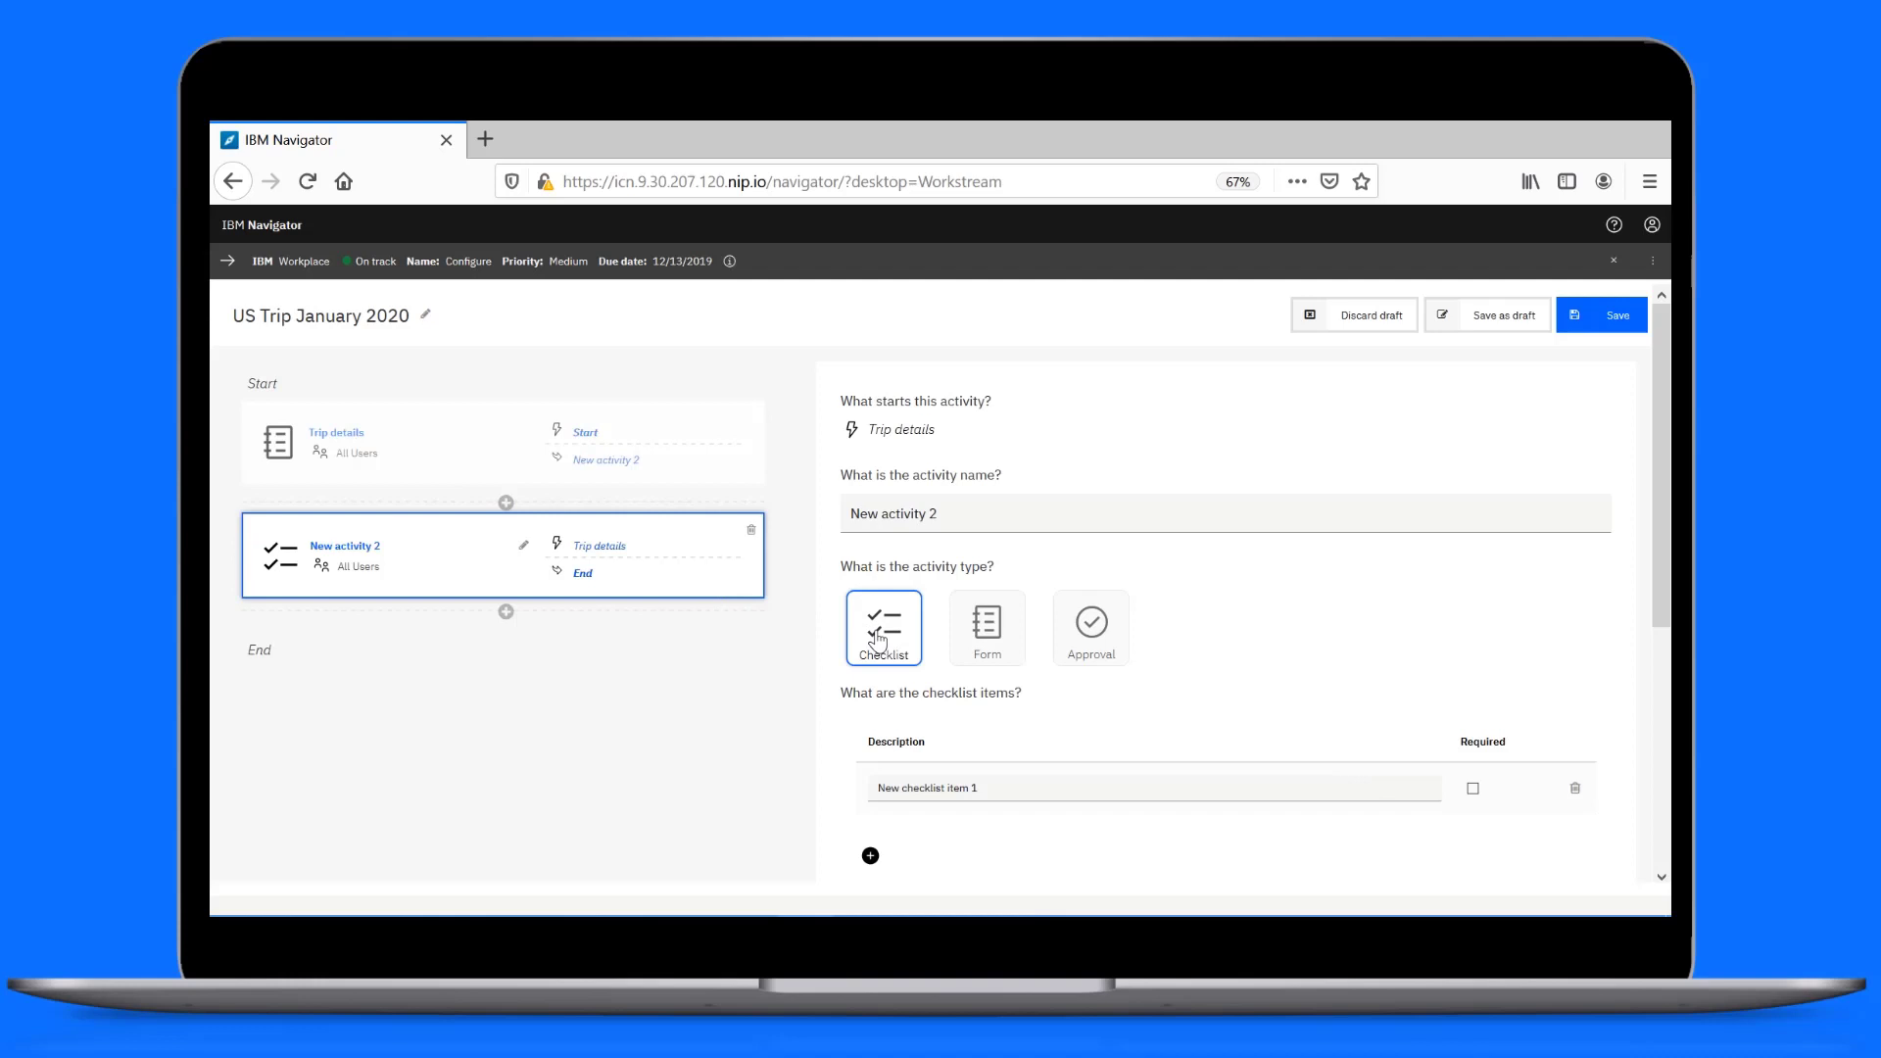
{"action": "left_click", "coordinate": [955, 515]}
{"action": "key", "text": "ctrl+a"}
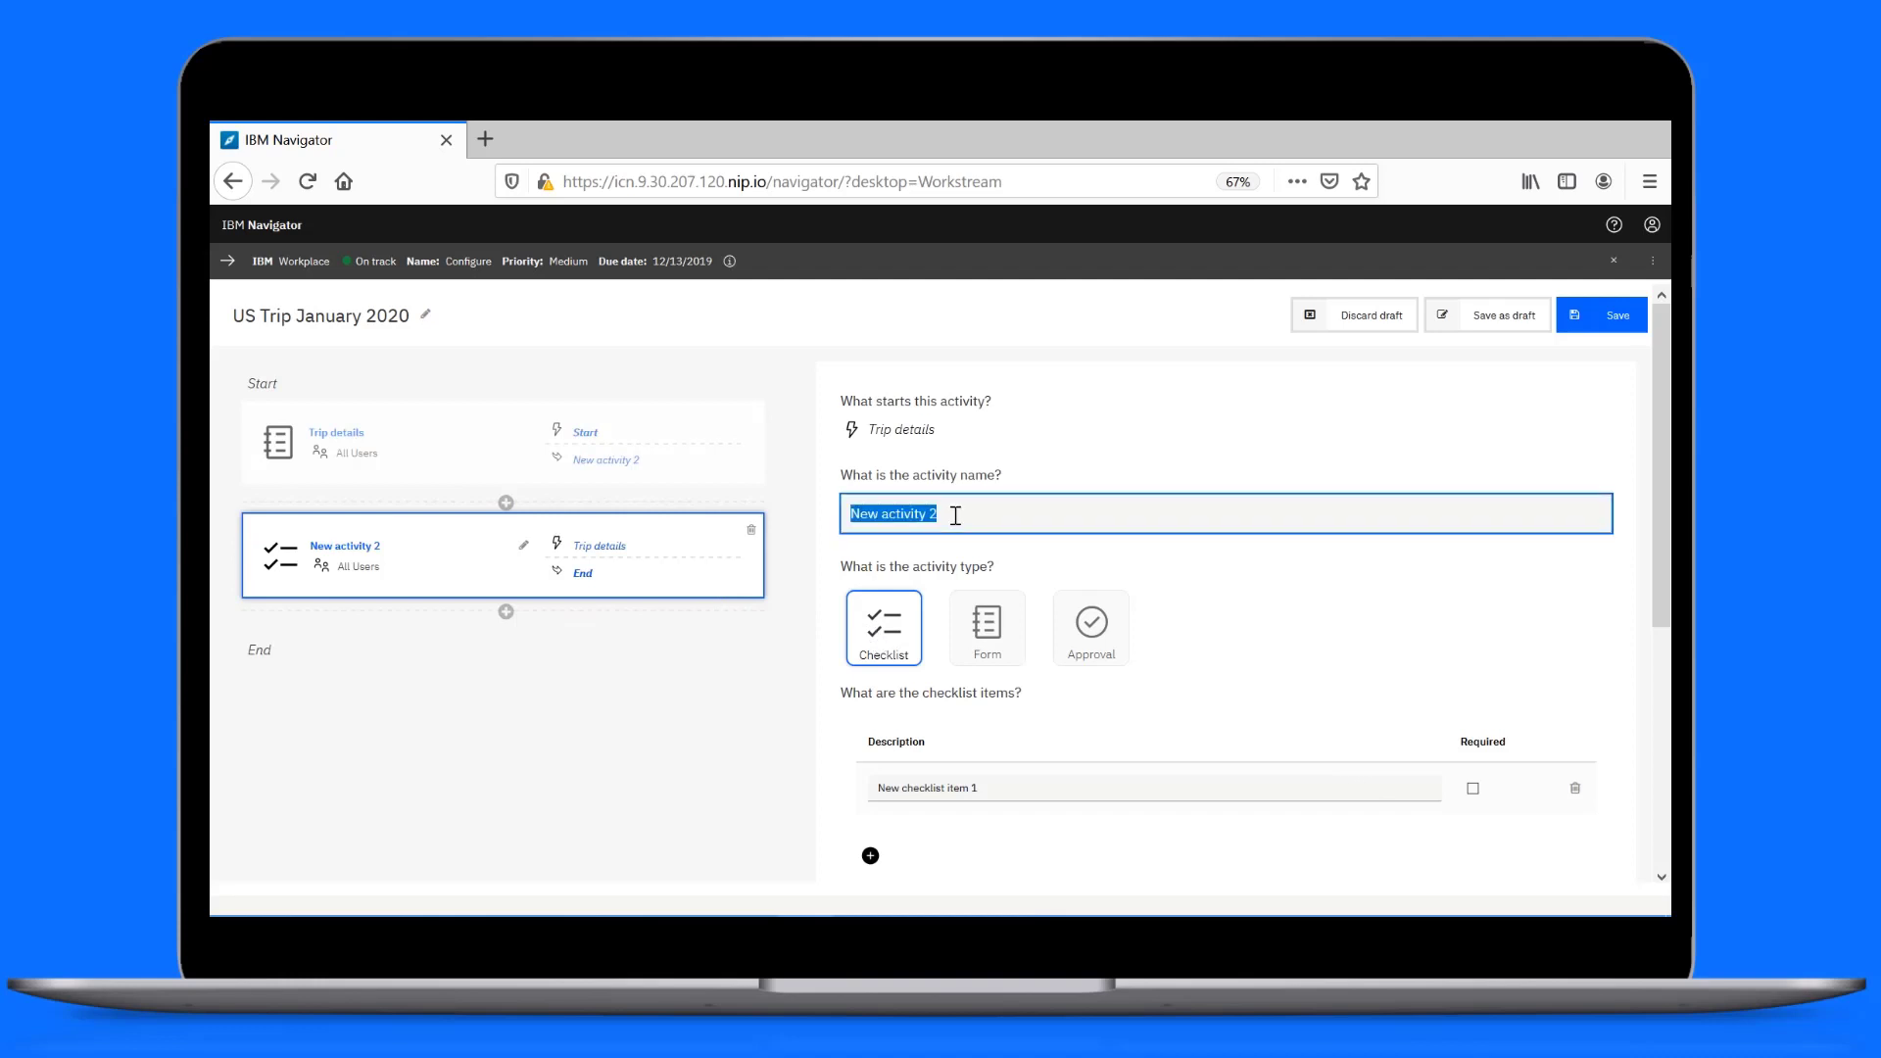
{"action": "type", "text": "To-do list"}
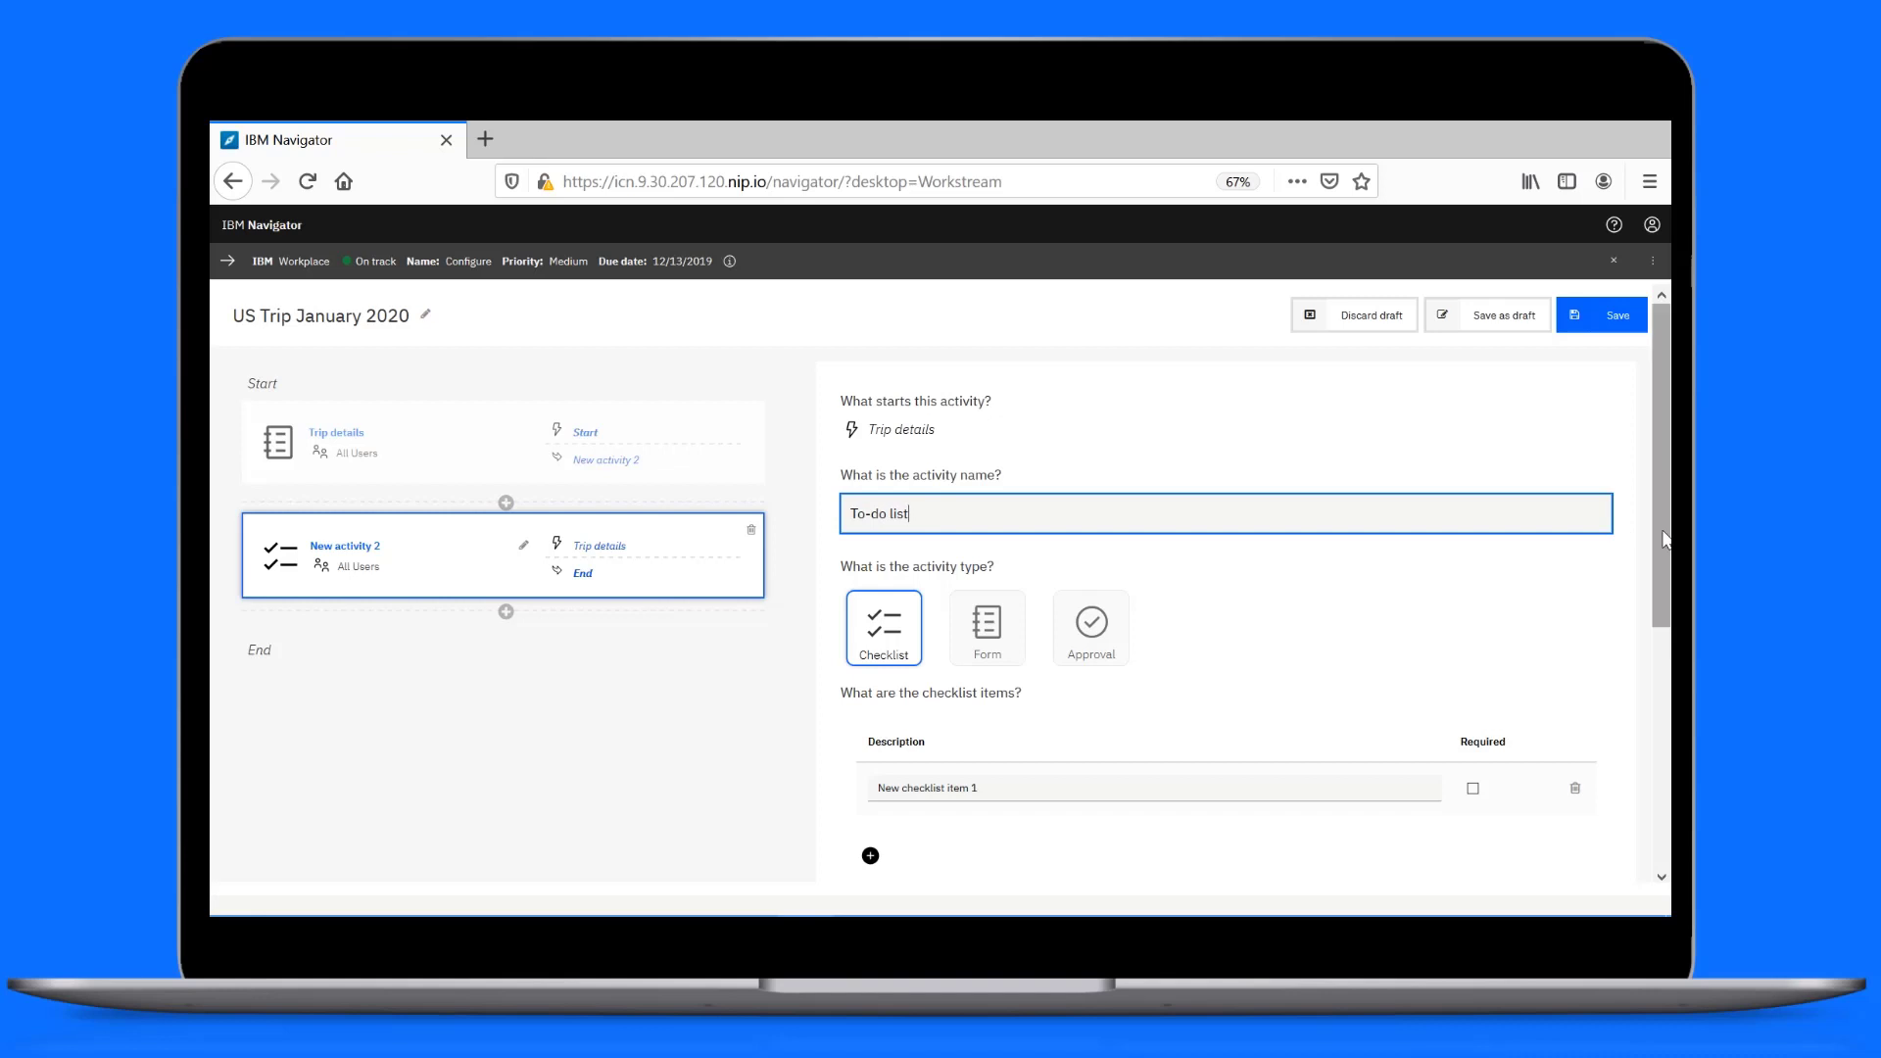
Enter checklist items: manager's approval, Book accommodations, Registrer for the conference, Email people you want to meet.
{"action": "scroll", "coordinate": [1663, 538], "scroll_direction": "down", "scroll_amount": 3}
{"action": "left_click", "coordinate": [1101, 621]}
{"action": "key", "text": "ctrl+a"}
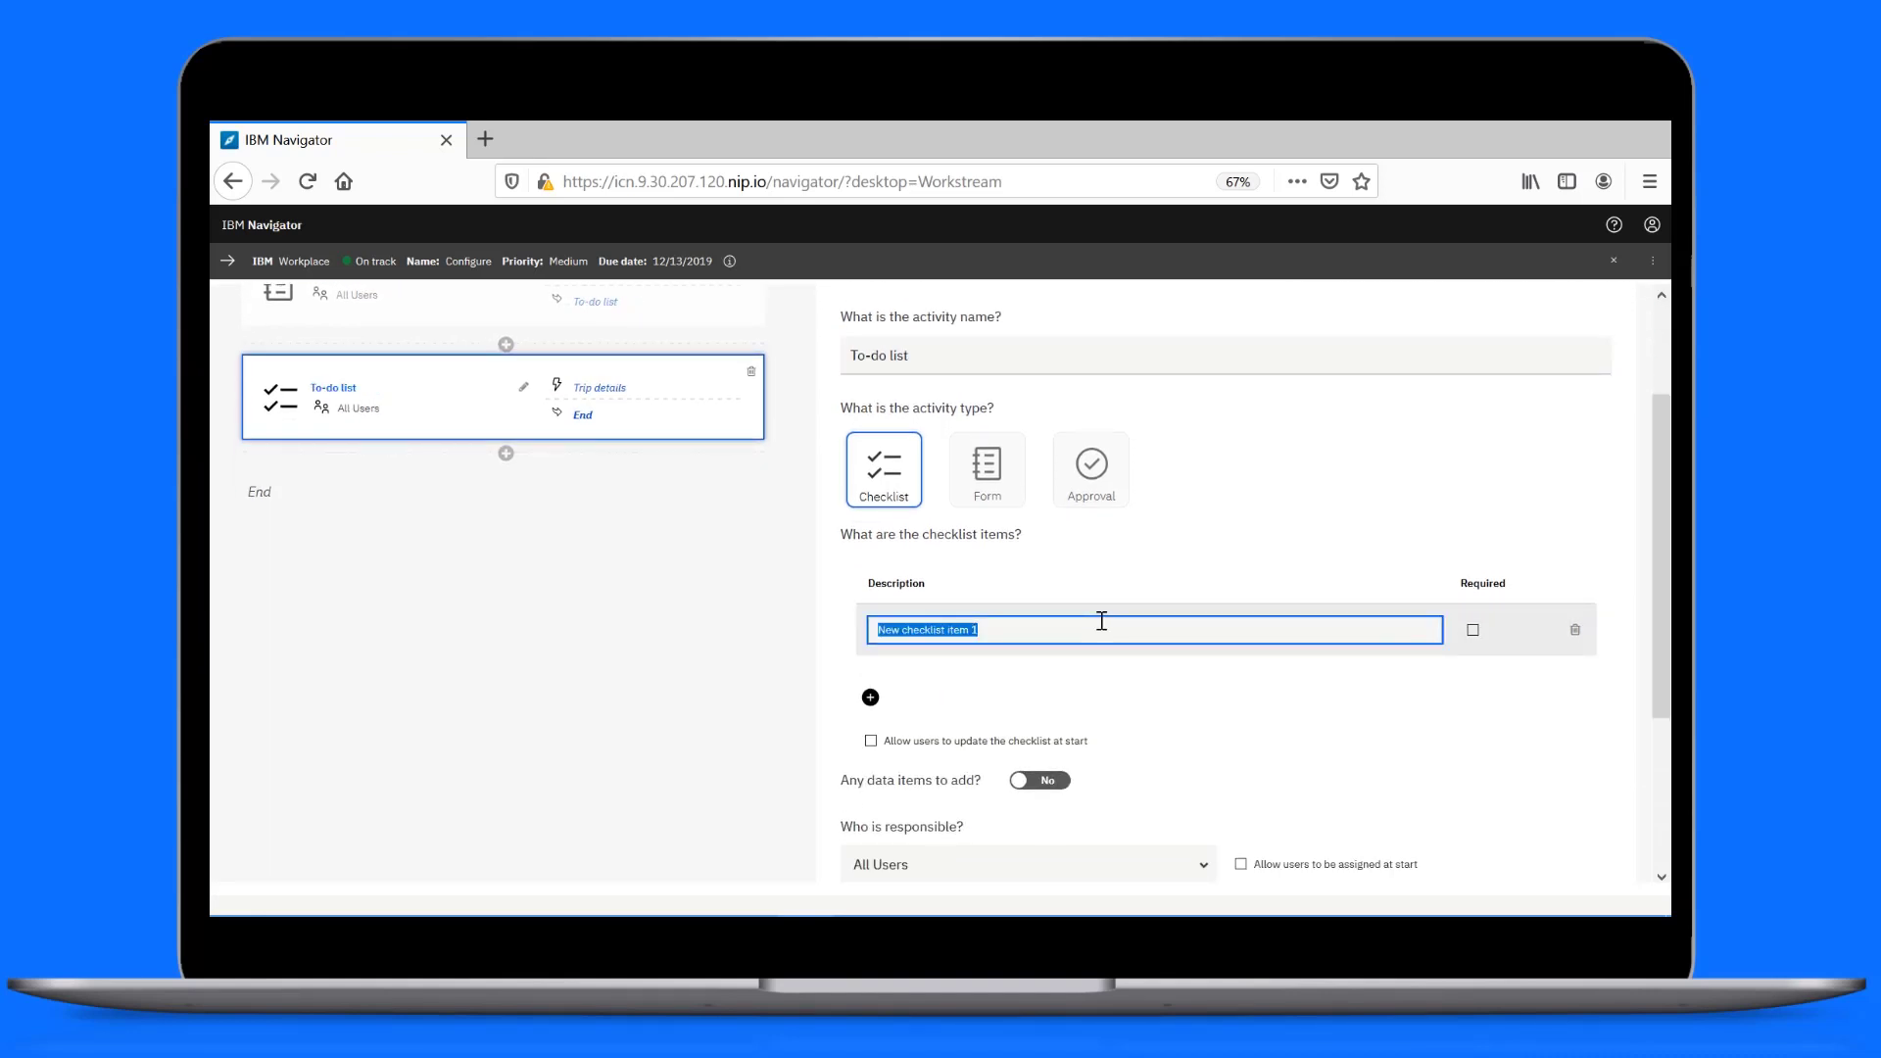
{"action": "type", "text": "Ensure you have the manager's approval"}
{"action": "left_click", "coordinate": [870, 698]}
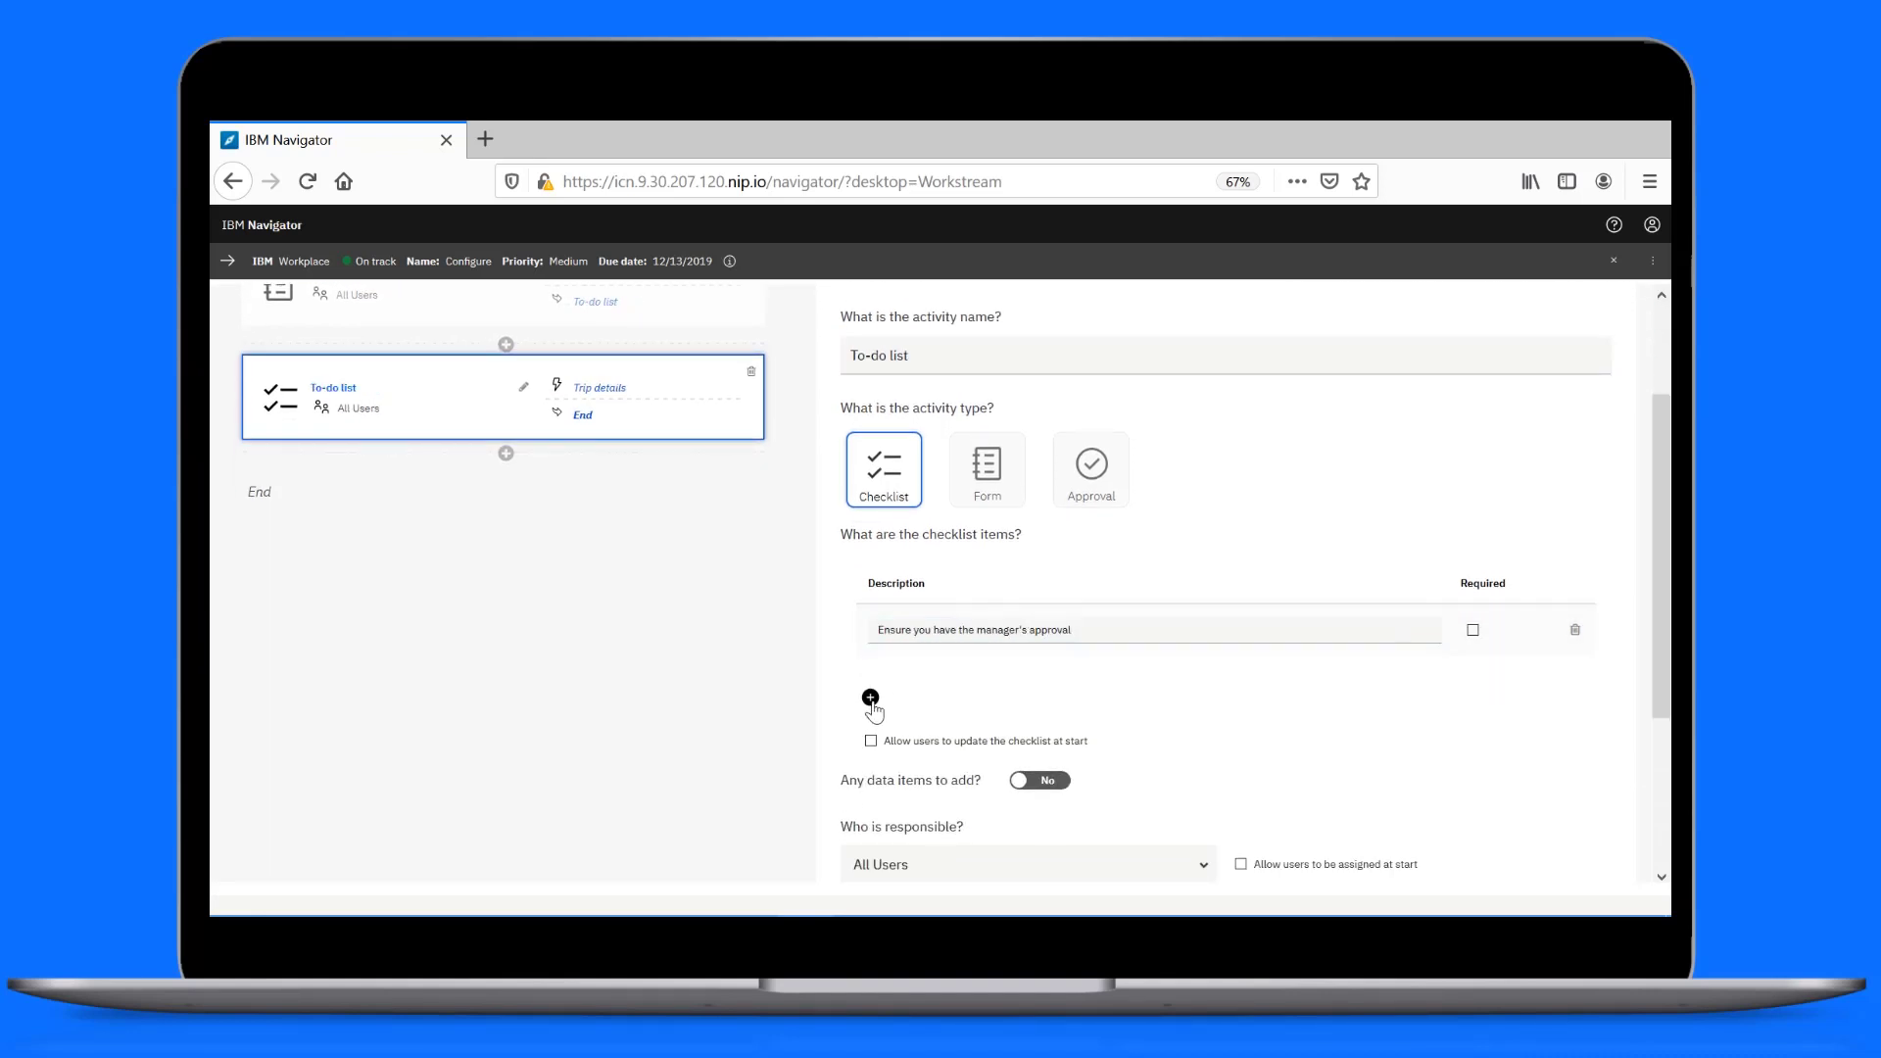
{"action": "type", "text": "Book accommodations"}
{"action": "left_click", "coordinate": [870, 749]}
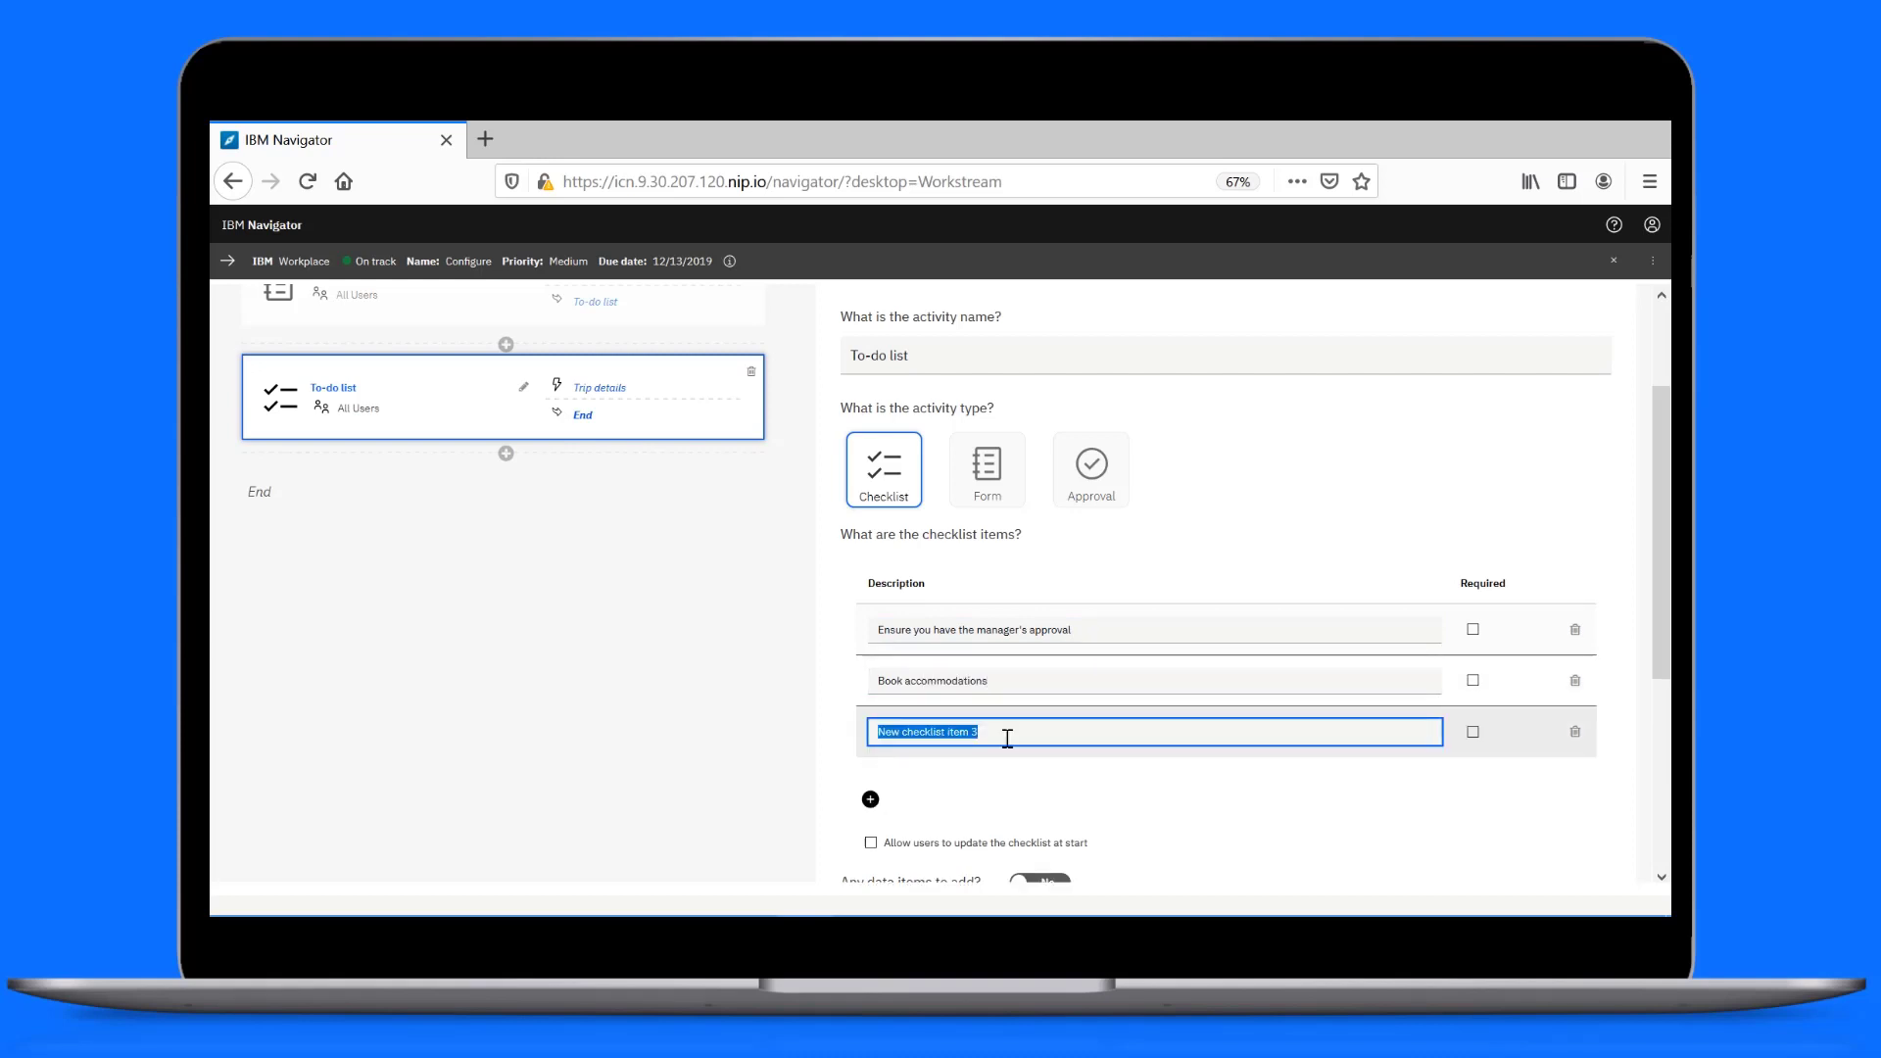
{"action": "type", "text": "Registrer for the conference"}
{"action": "key", "text": "Return"}
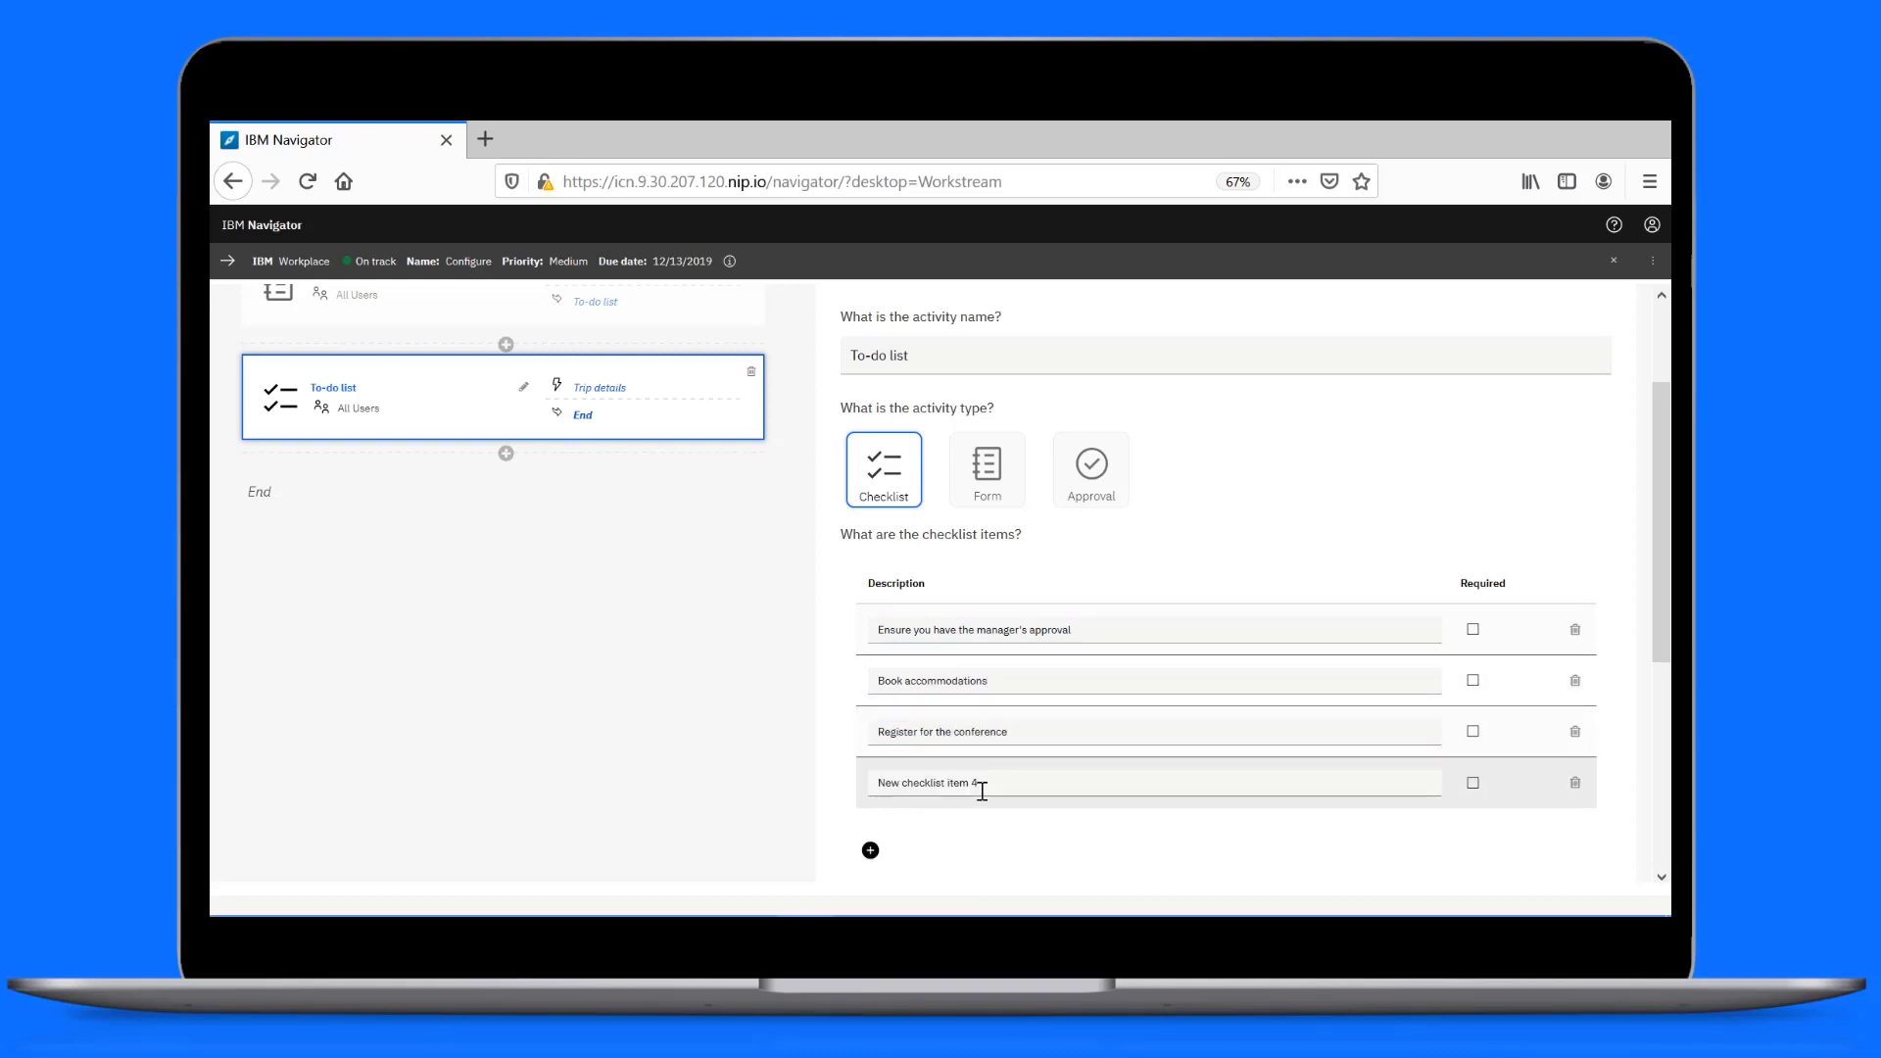
{"action": "type", "text": "Email people you want to meet"}
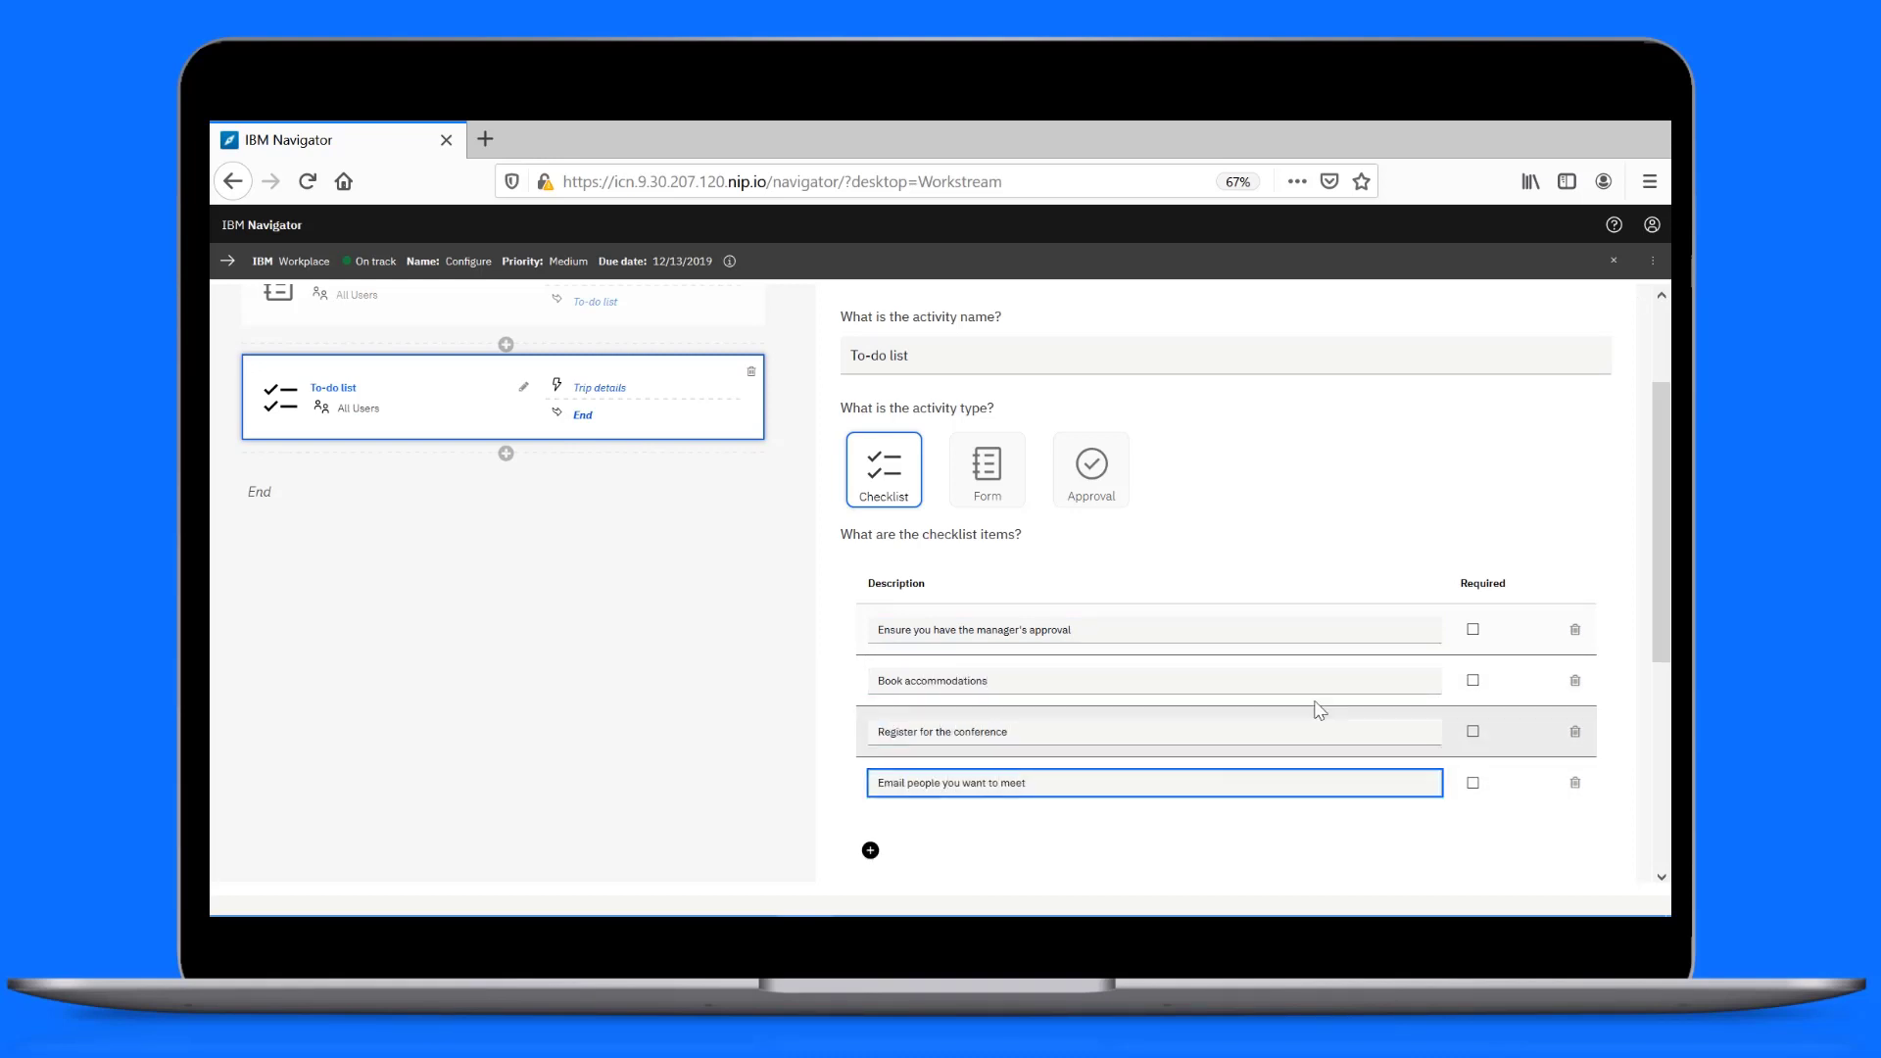
Mark all four checklist items as required.
{"action": "left_click", "coordinate": [1472, 629]}
{"action": "left_click", "coordinate": [1473, 680]}
{"action": "left_click", "coordinate": [1473, 732]}
{"action": "left_click", "coordinate": [1473, 782]}
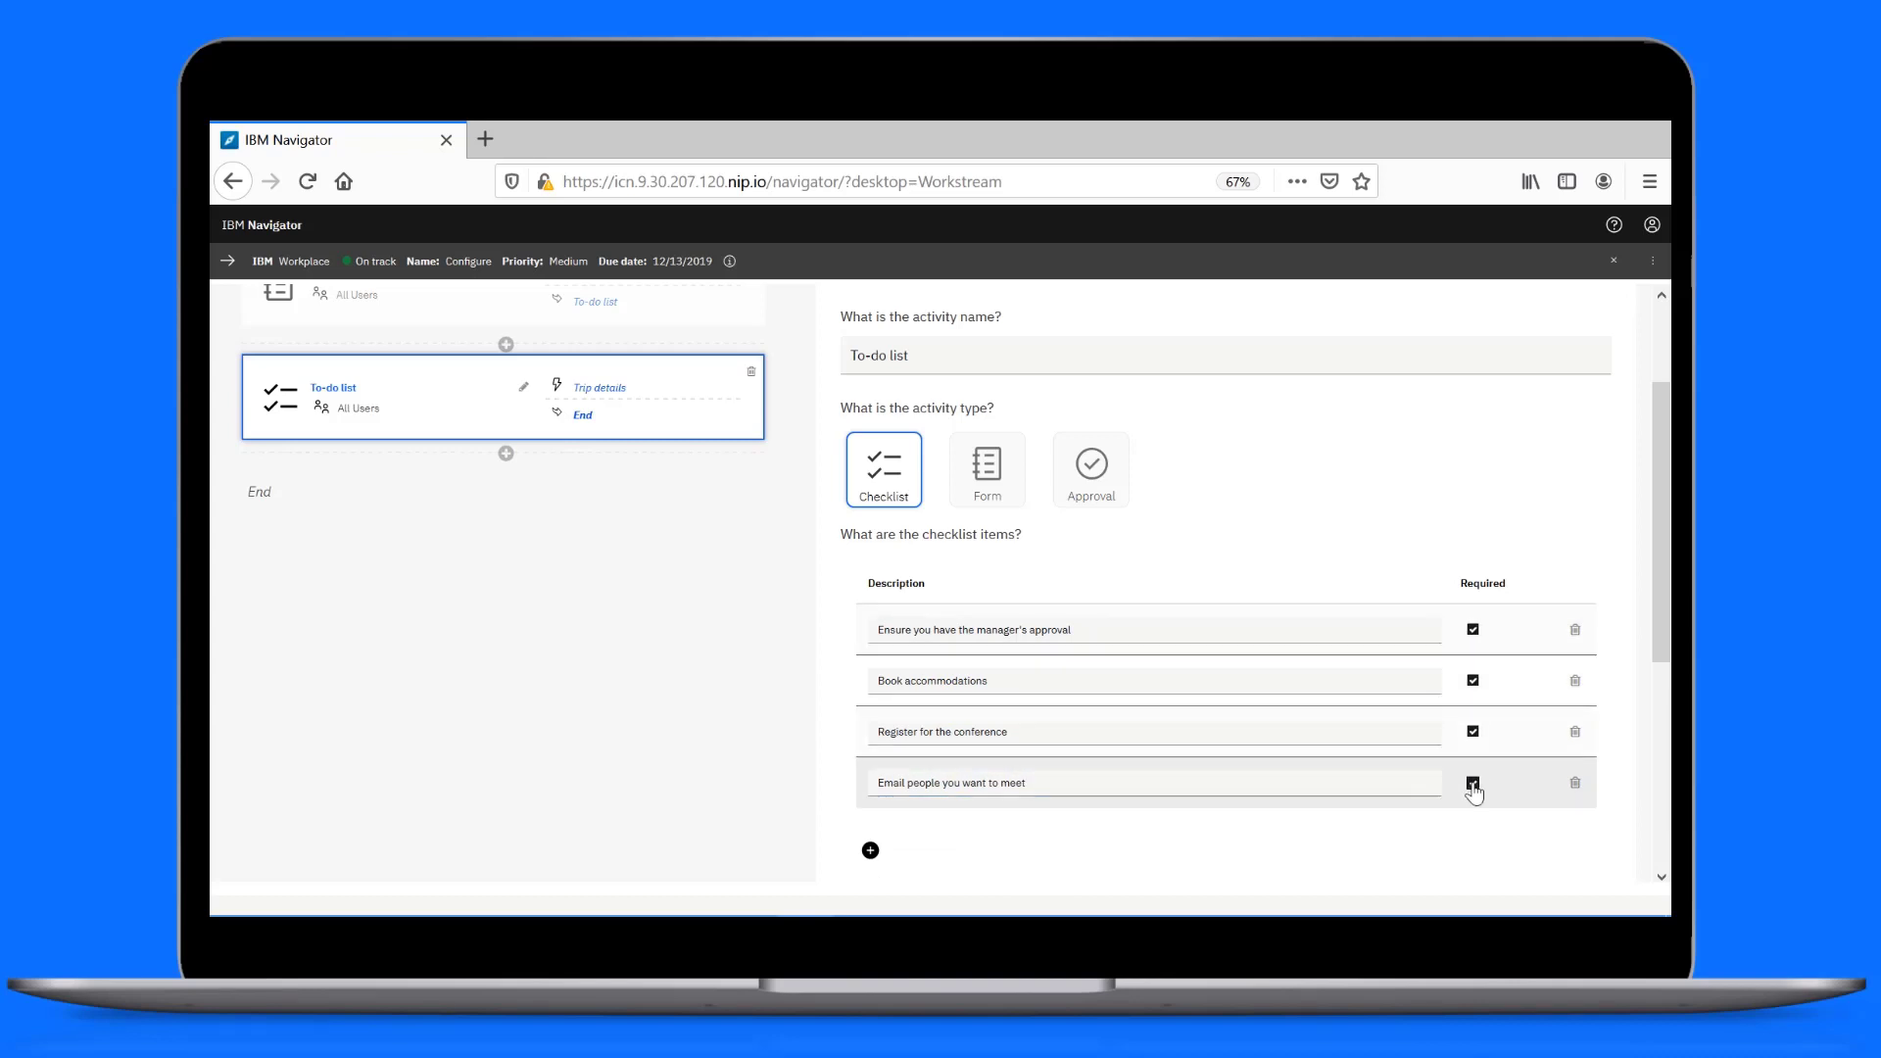
Let users update the checklist at start and add all four trip data items to To-do list.
{"action": "left_click_drag", "start_coordinate": [1667, 551], "coordinate": [1667, 699]}
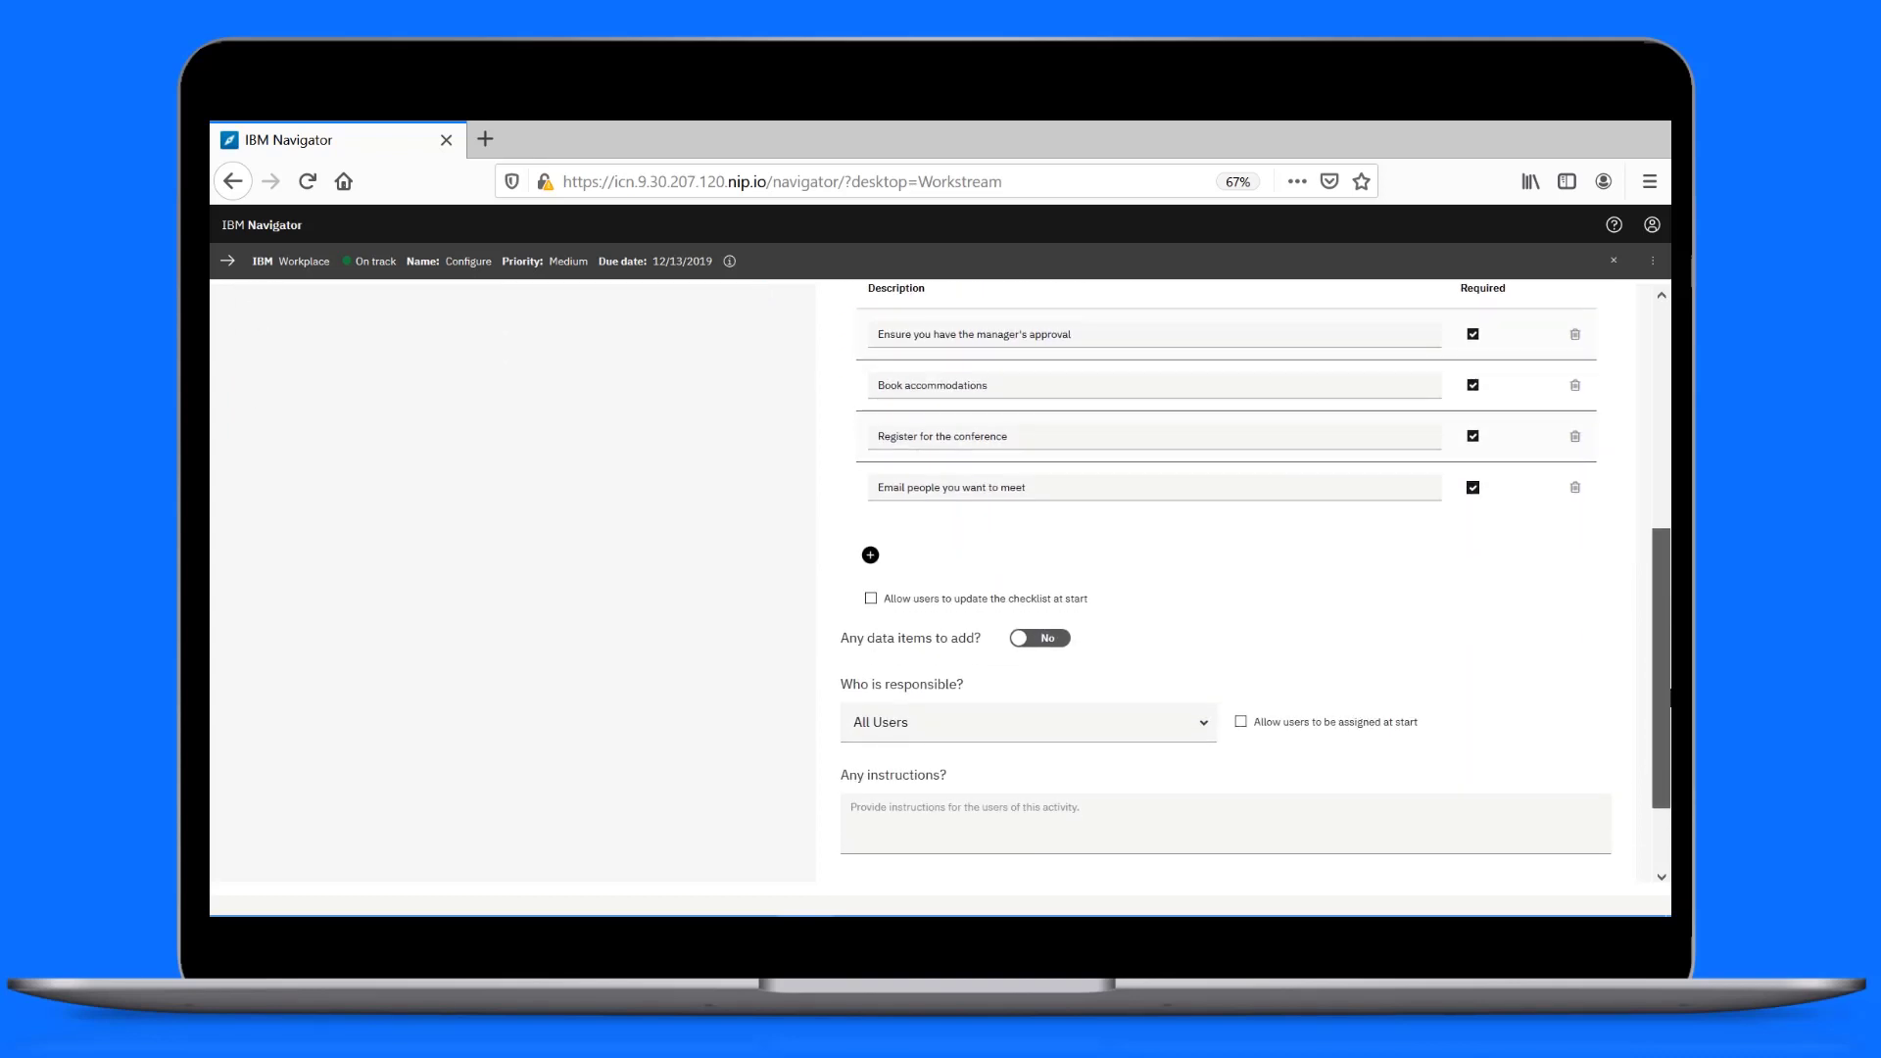
{"action": "left_click", "coordinate": [871, 600]}
{"action": "left_click", "coordinate": [1058, 639]}
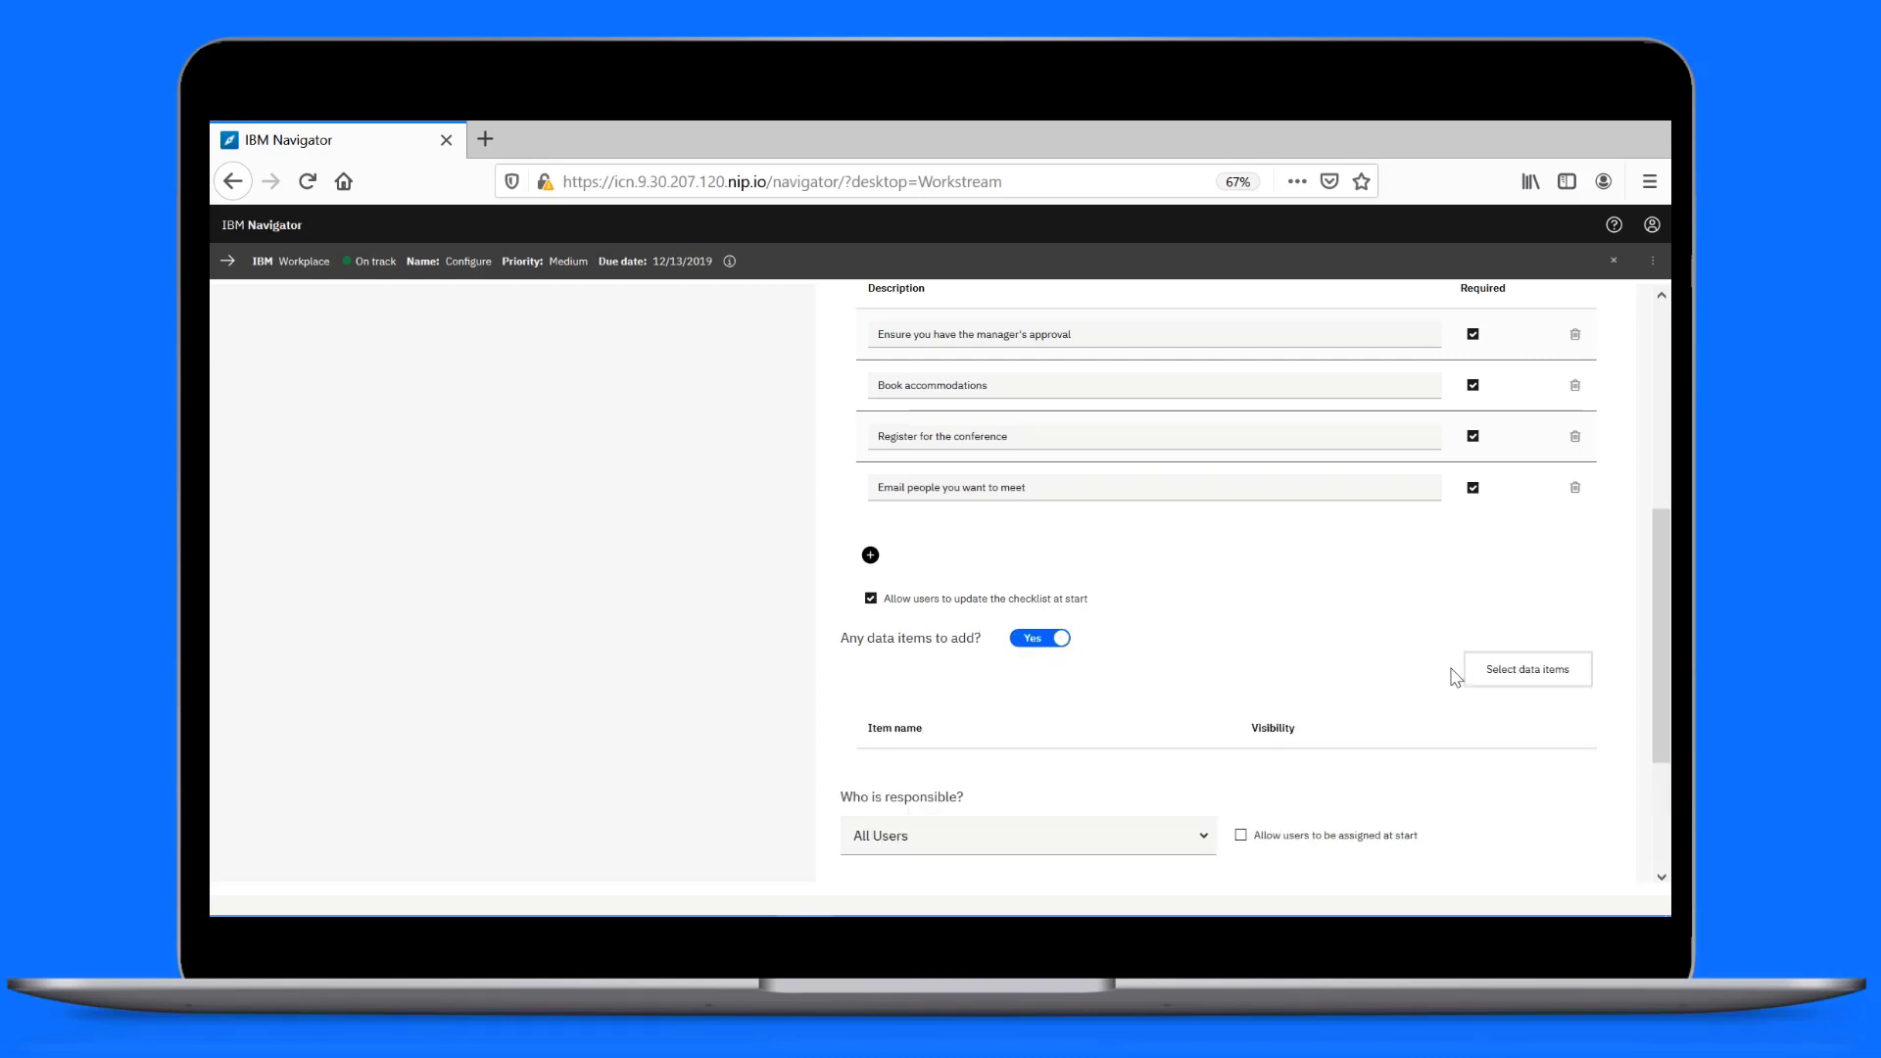
{"action": "left_click", "coordinate": [1494, 674]}
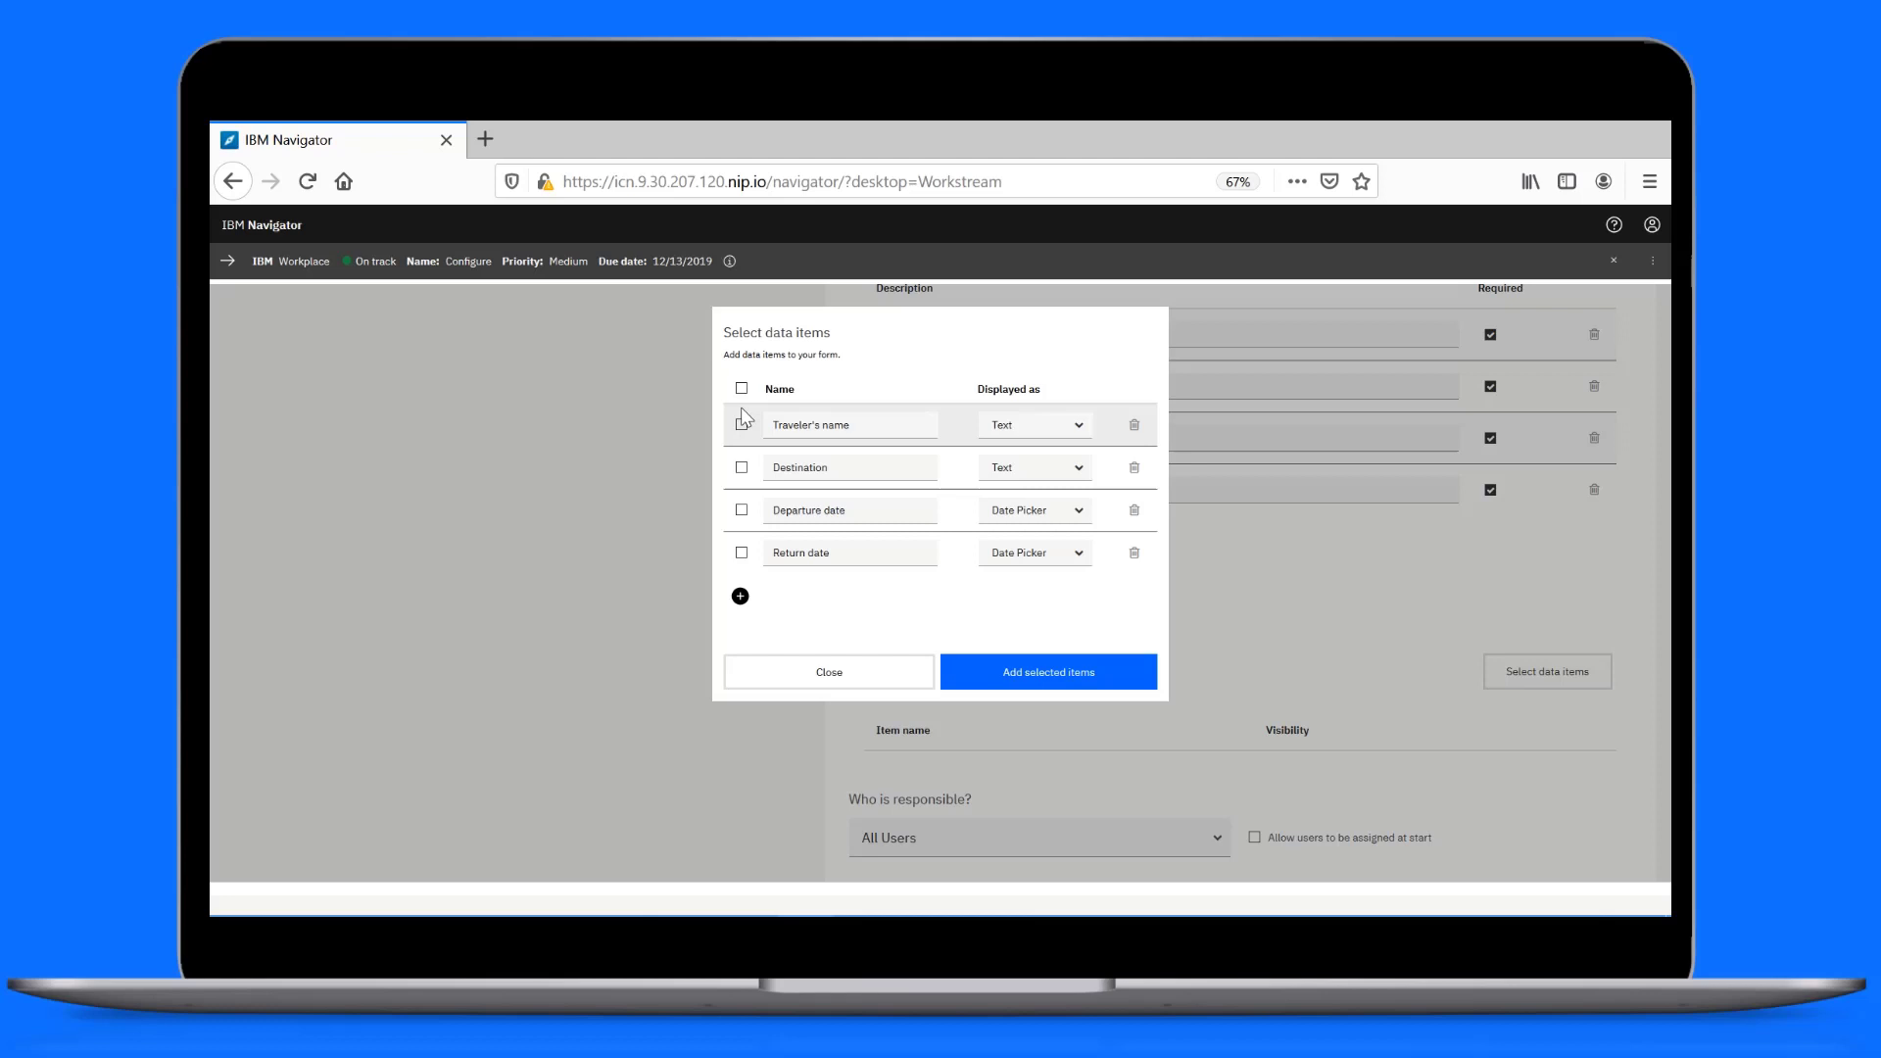
{"action": "left_click", "coordinate": [742, 389]}
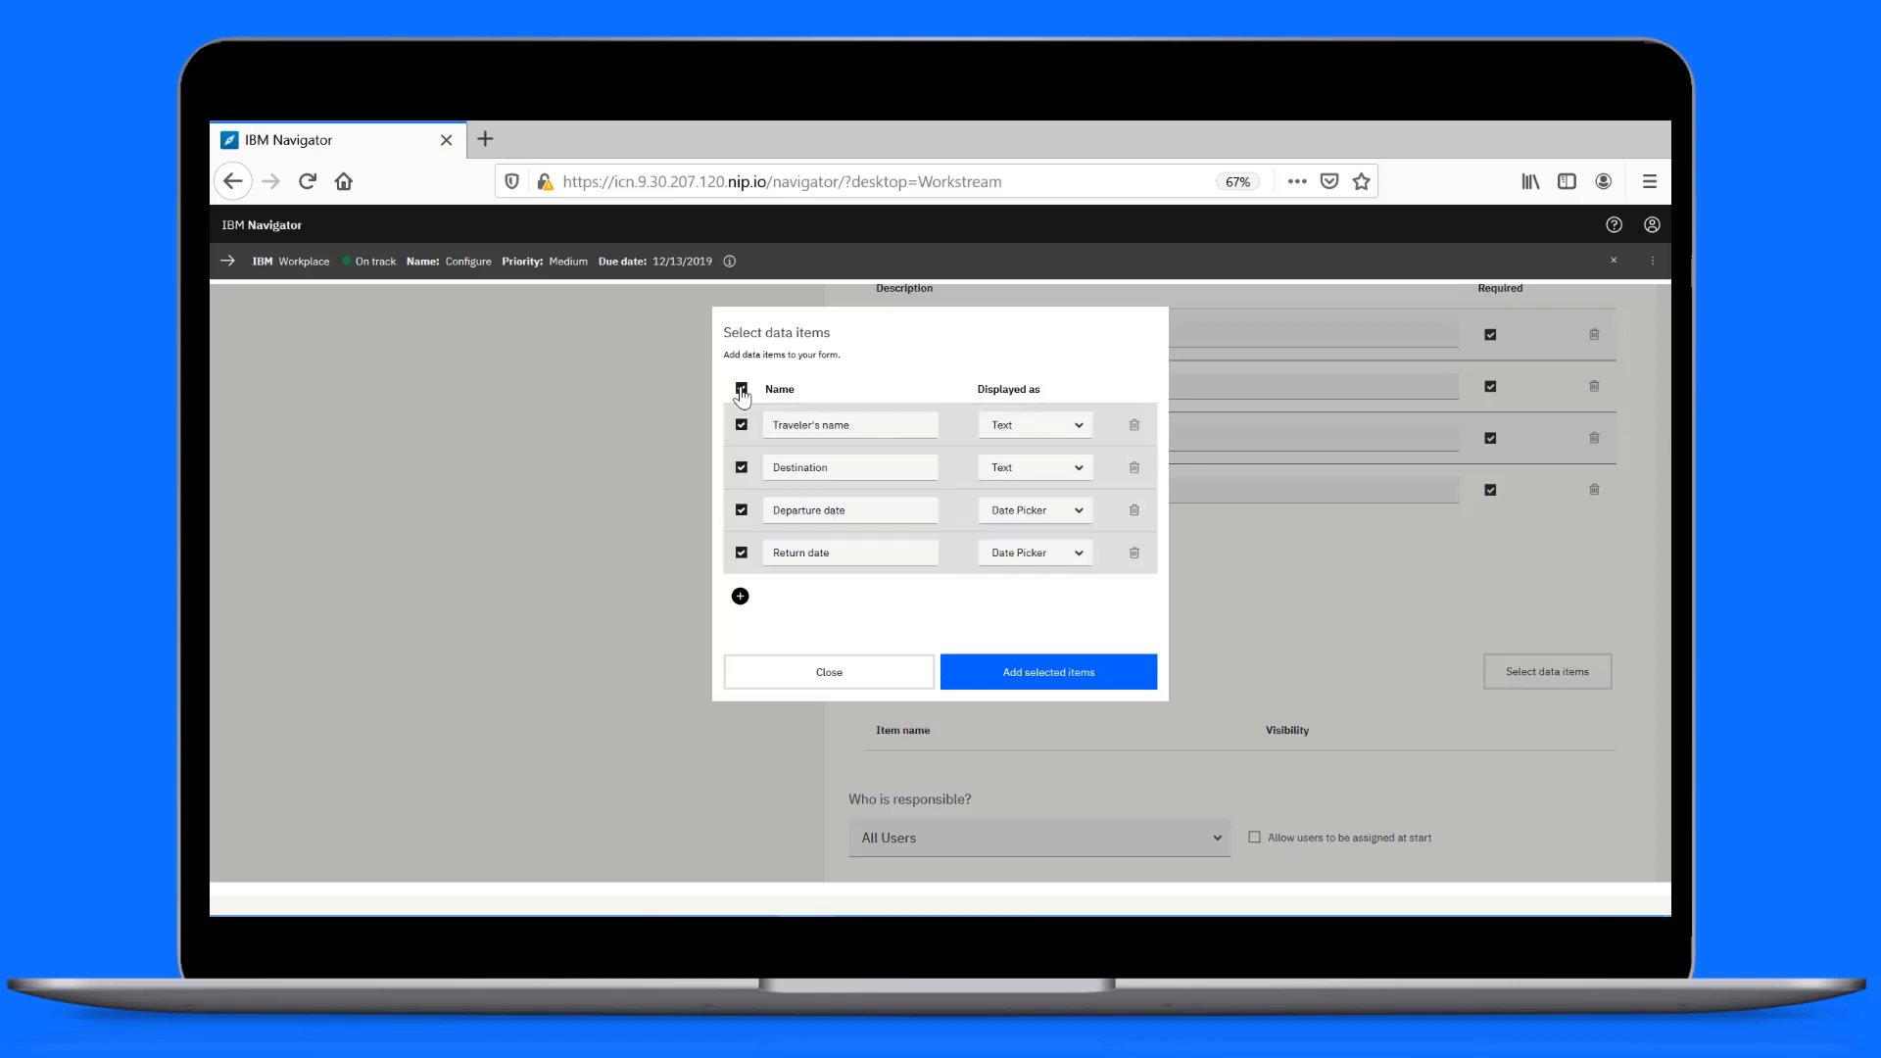
{"action": "left_click", "coordinate": [1014, 671]}
Keep All Users responsible, allow assignment at start, and add the checklist-update instructions.
{"action": "left_click_drag", "start_coordinate": [1666, 632], "coordinate": [1669, 784]}
{"action": "left_click", "coordinate": [1077, 645]}
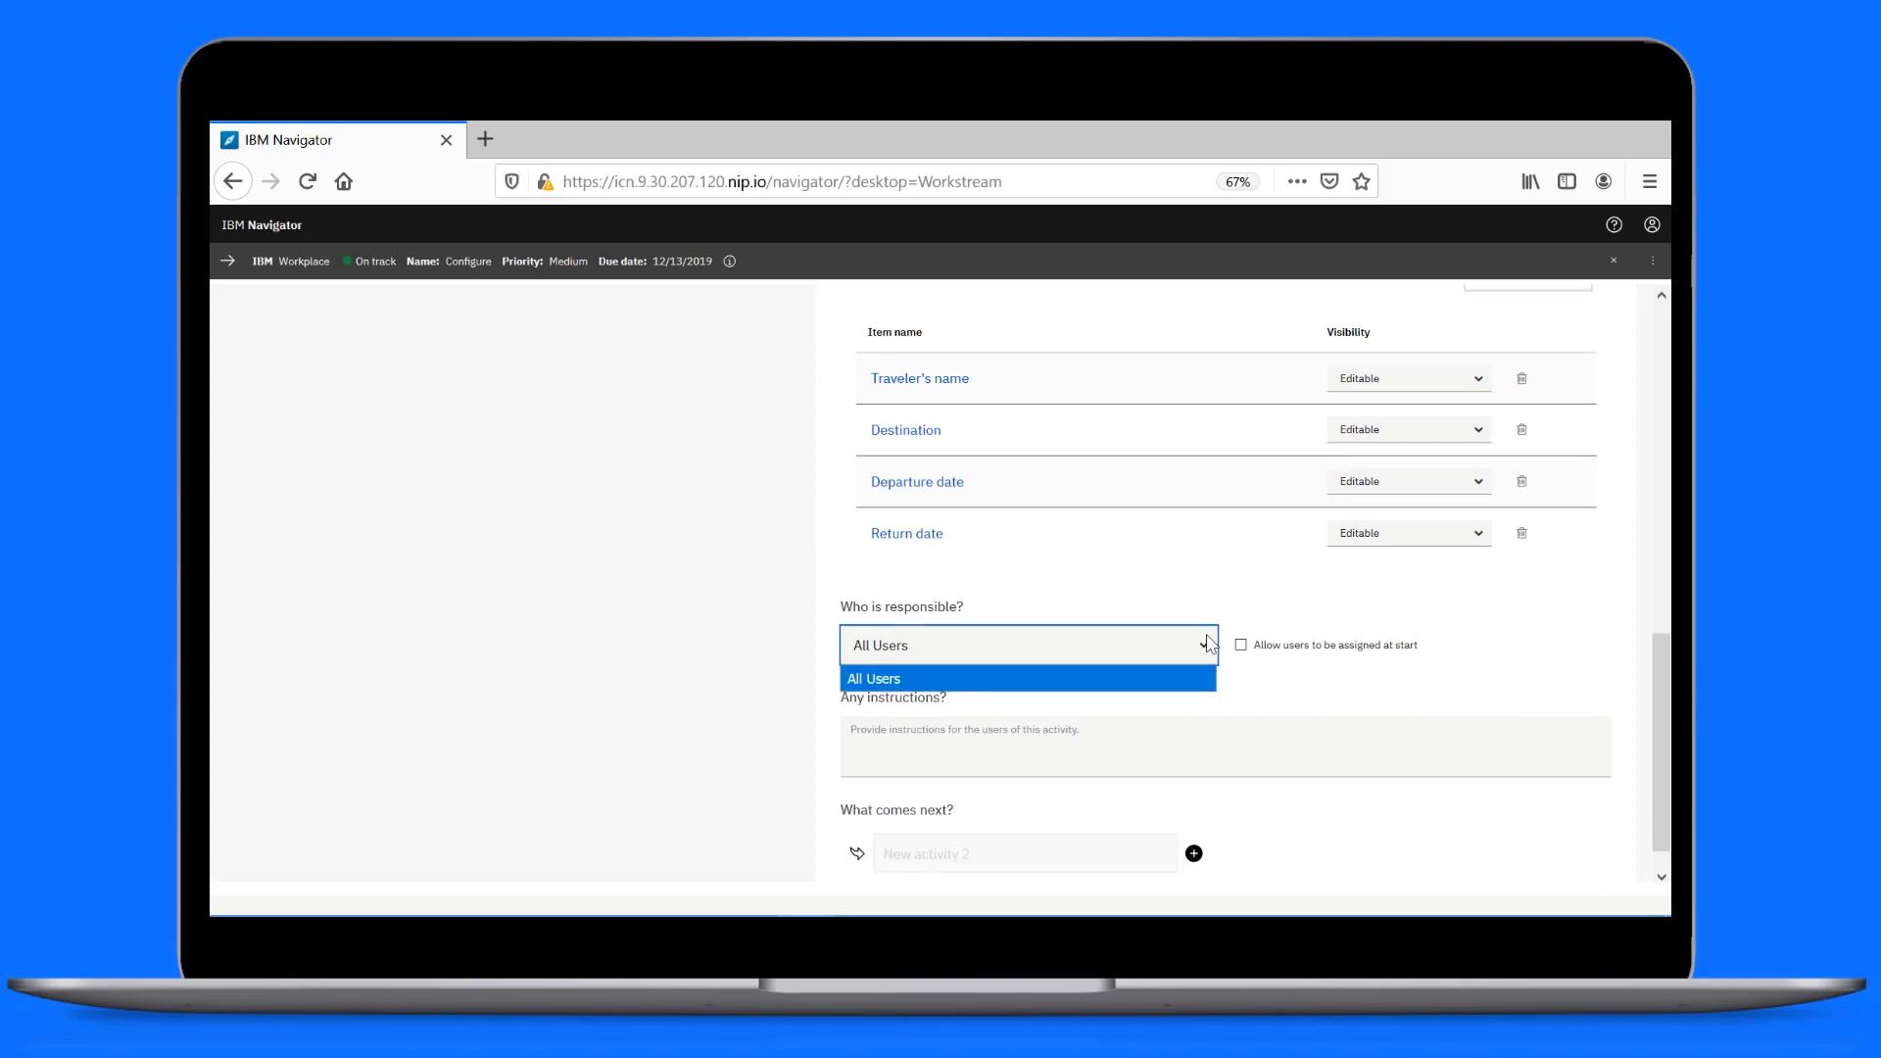
{"action": "left_click", "coordinate": [1057, 680]}
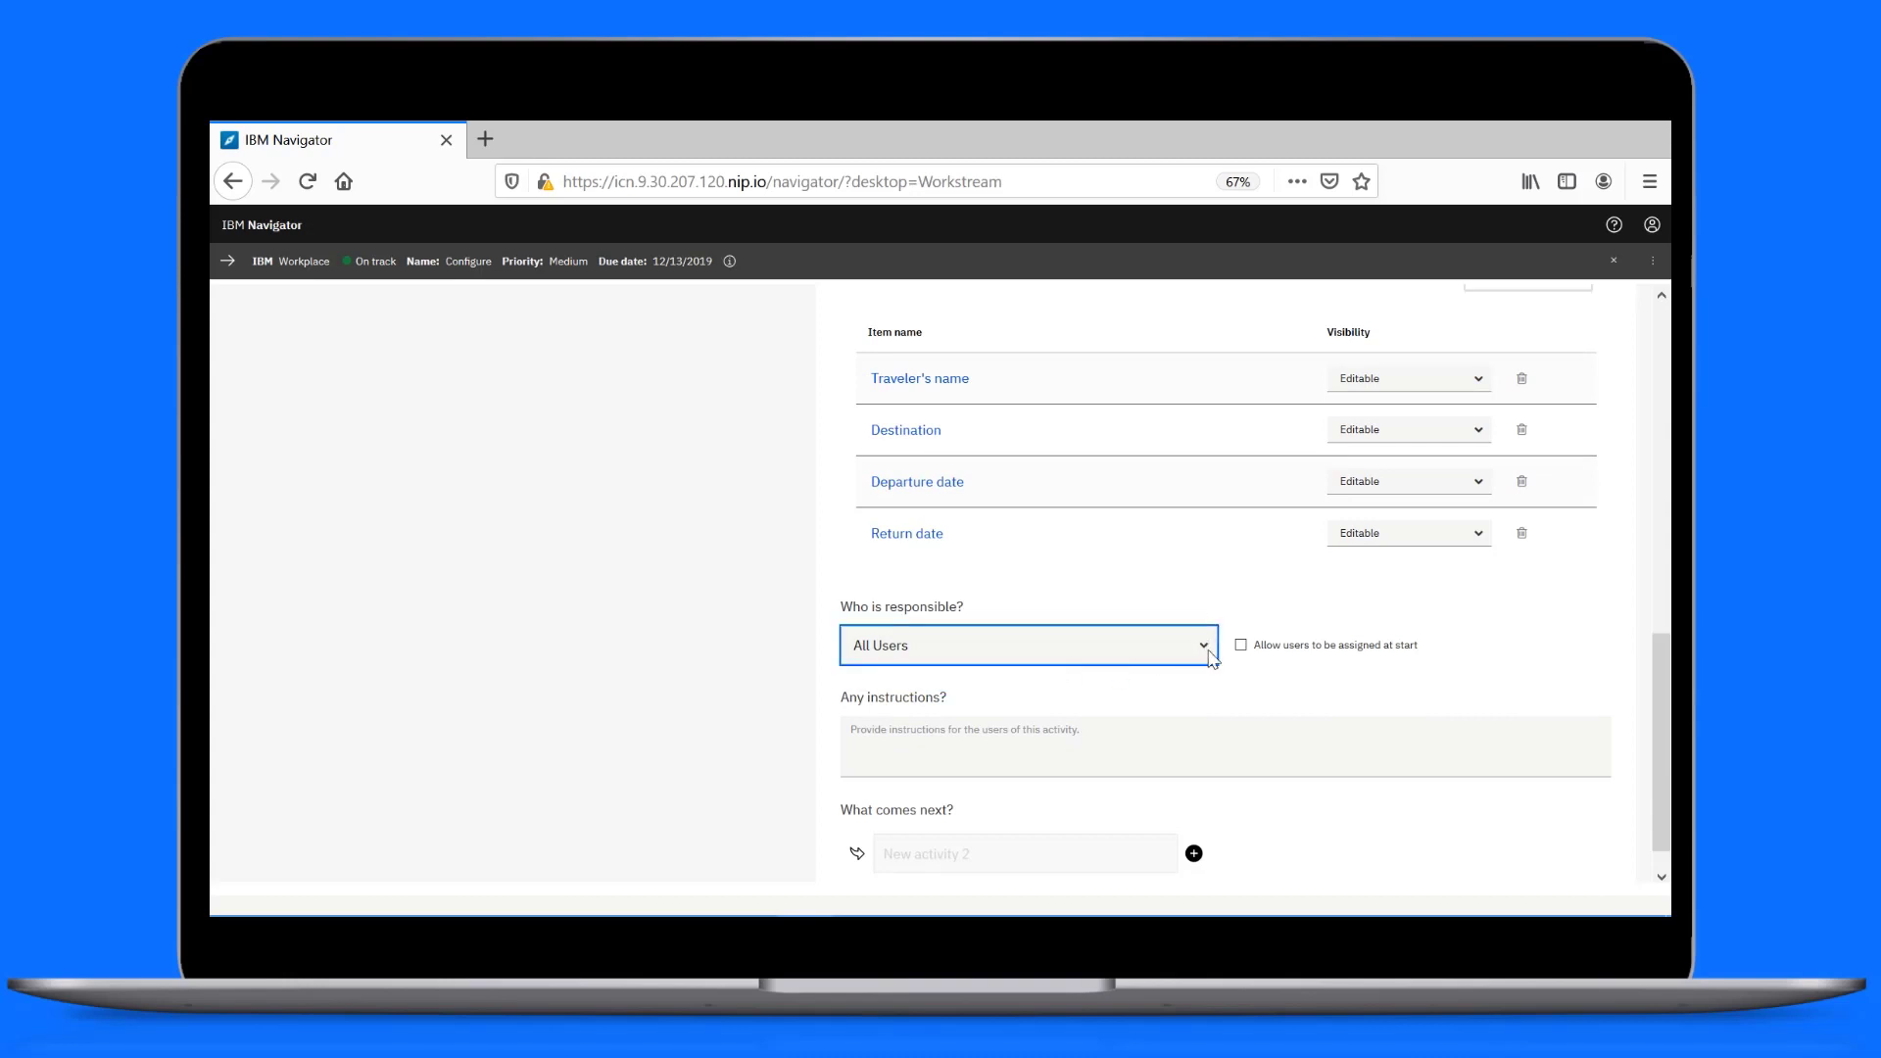
{"action": "left_click", "coordinate": [1241, 646]}
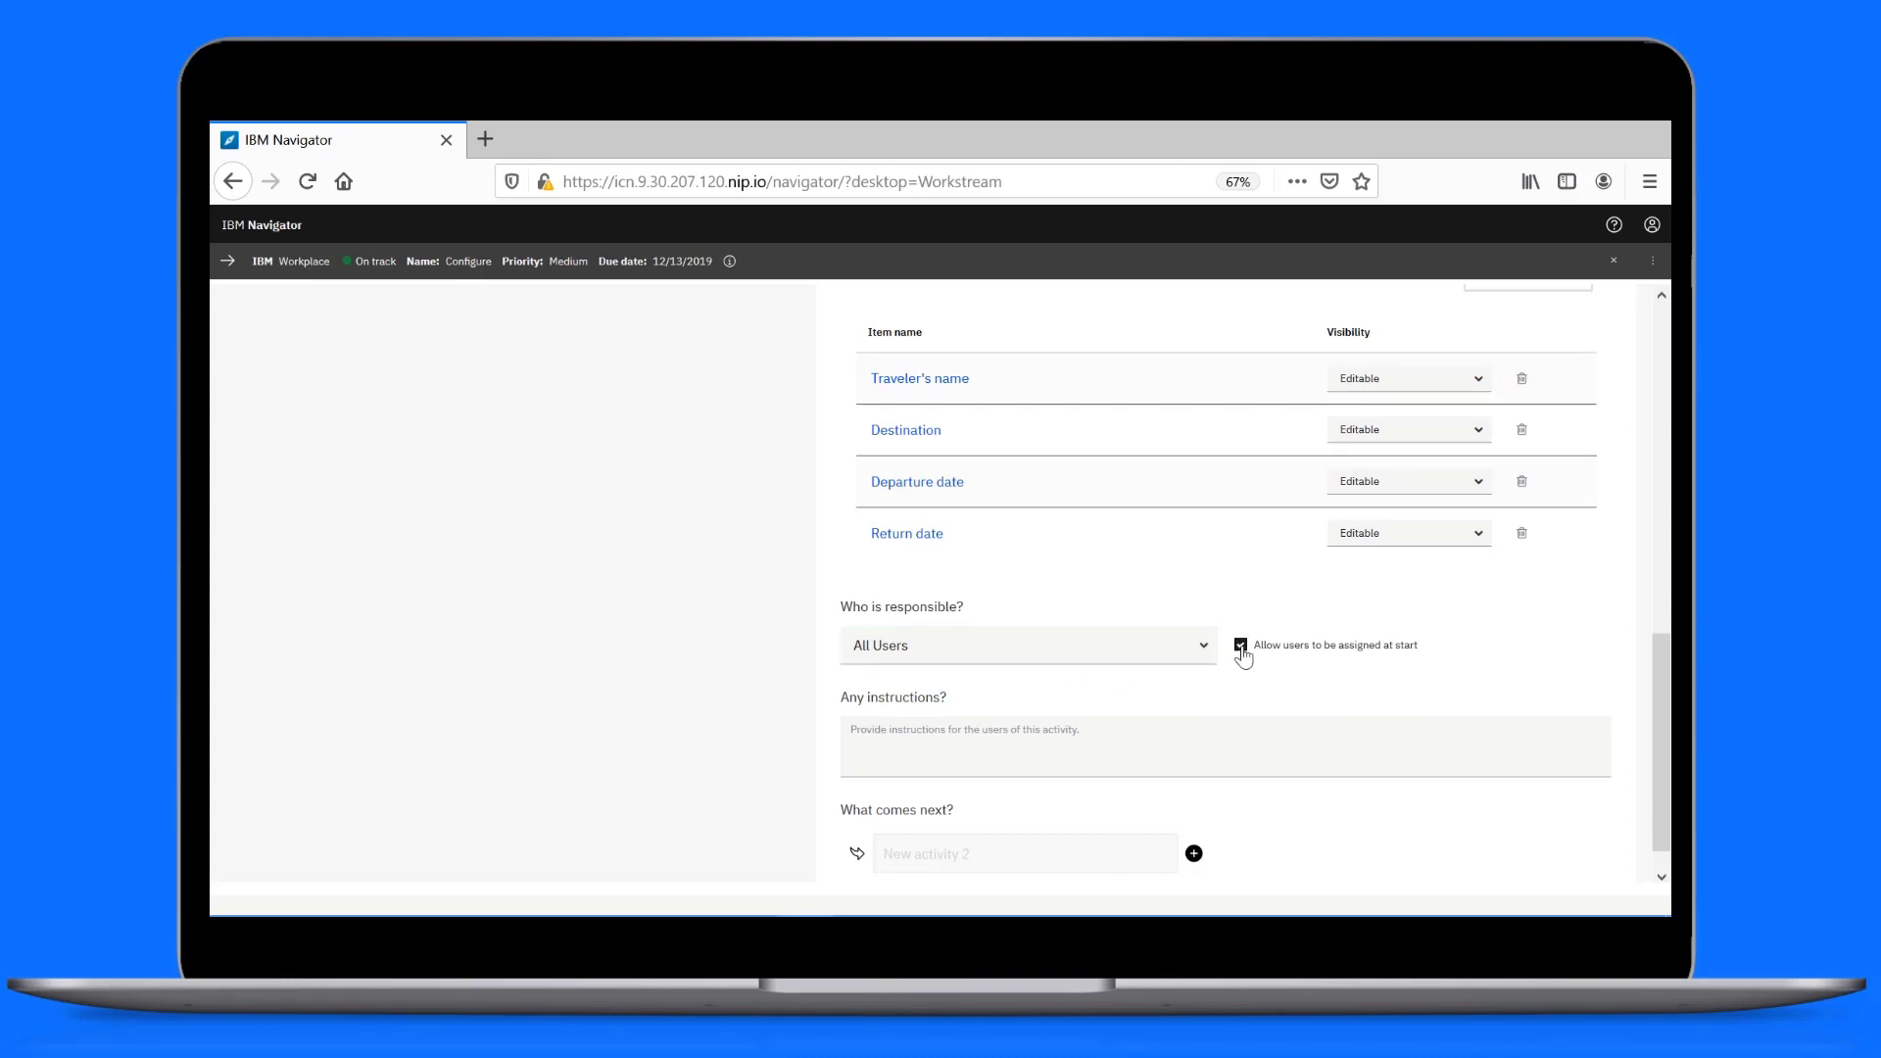
{"action": "left_click", "coordinate": [982, 738]}
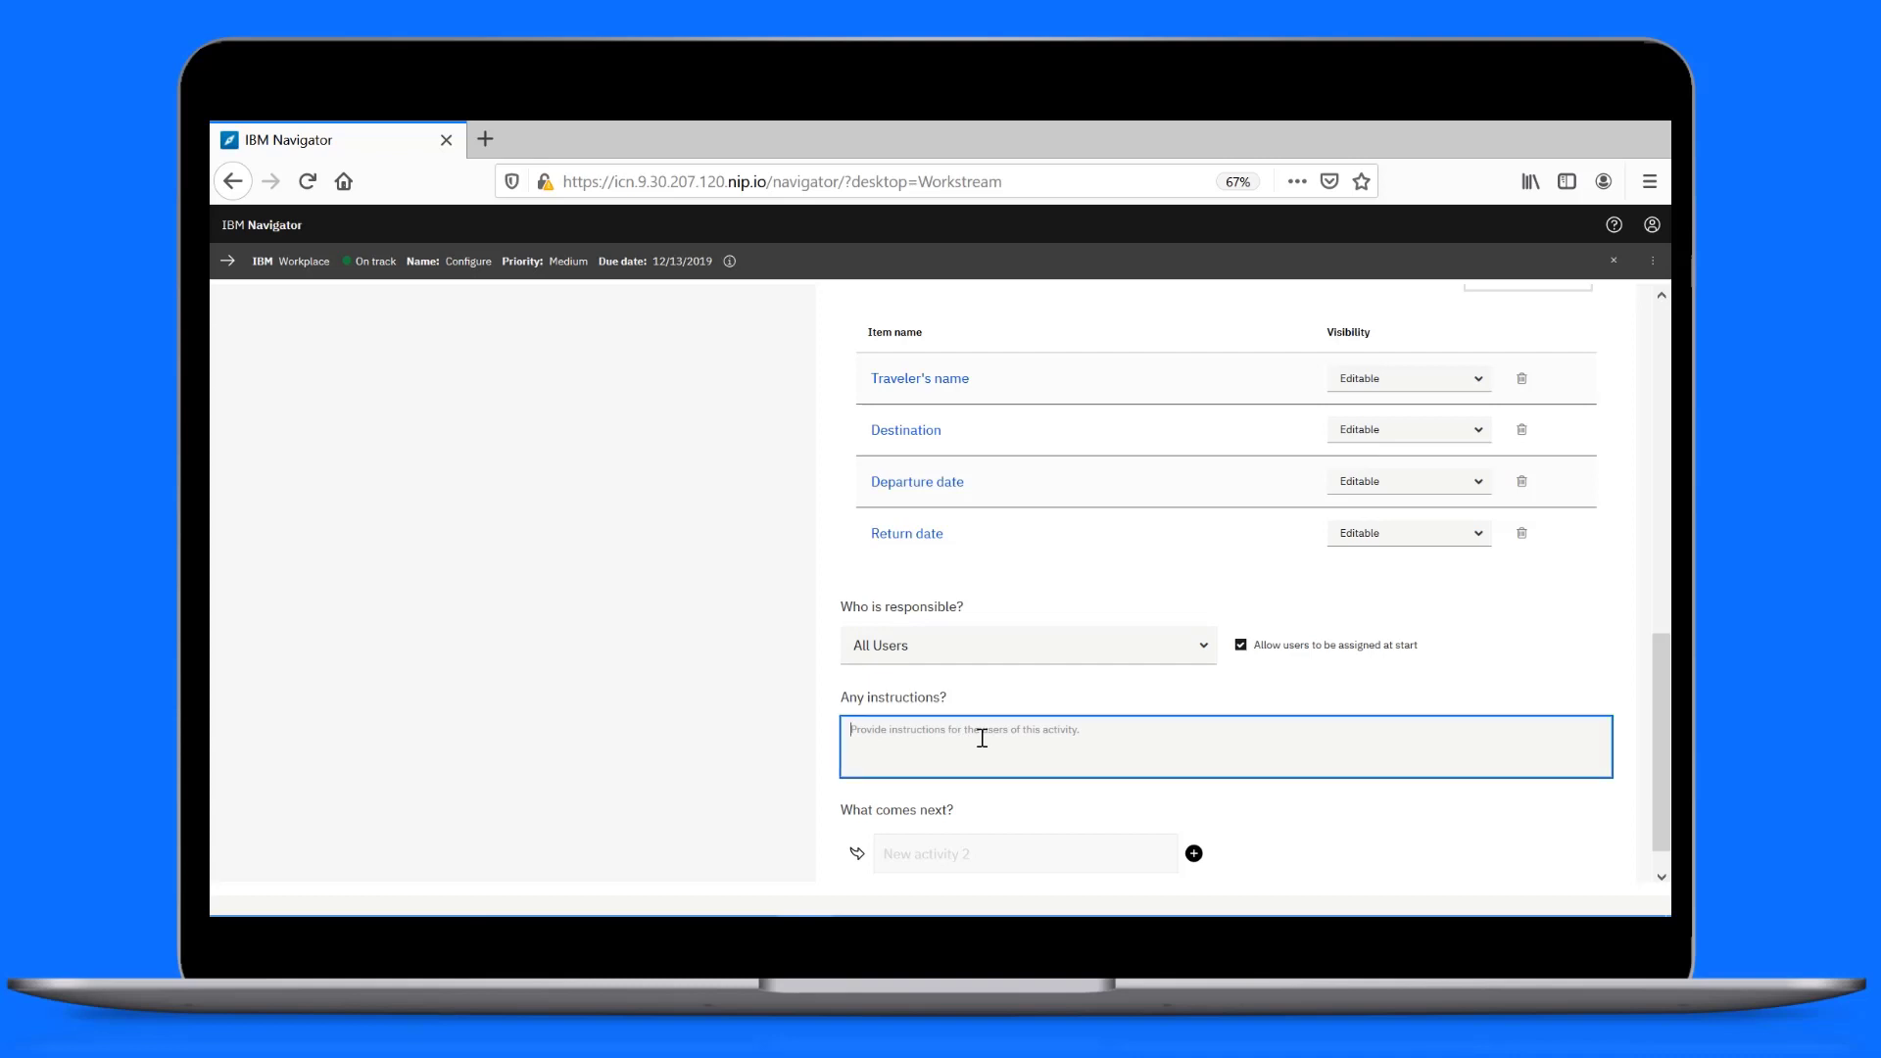
{"action": "type", "text": "Update checklist items and assign to specific user at start, if ne"}
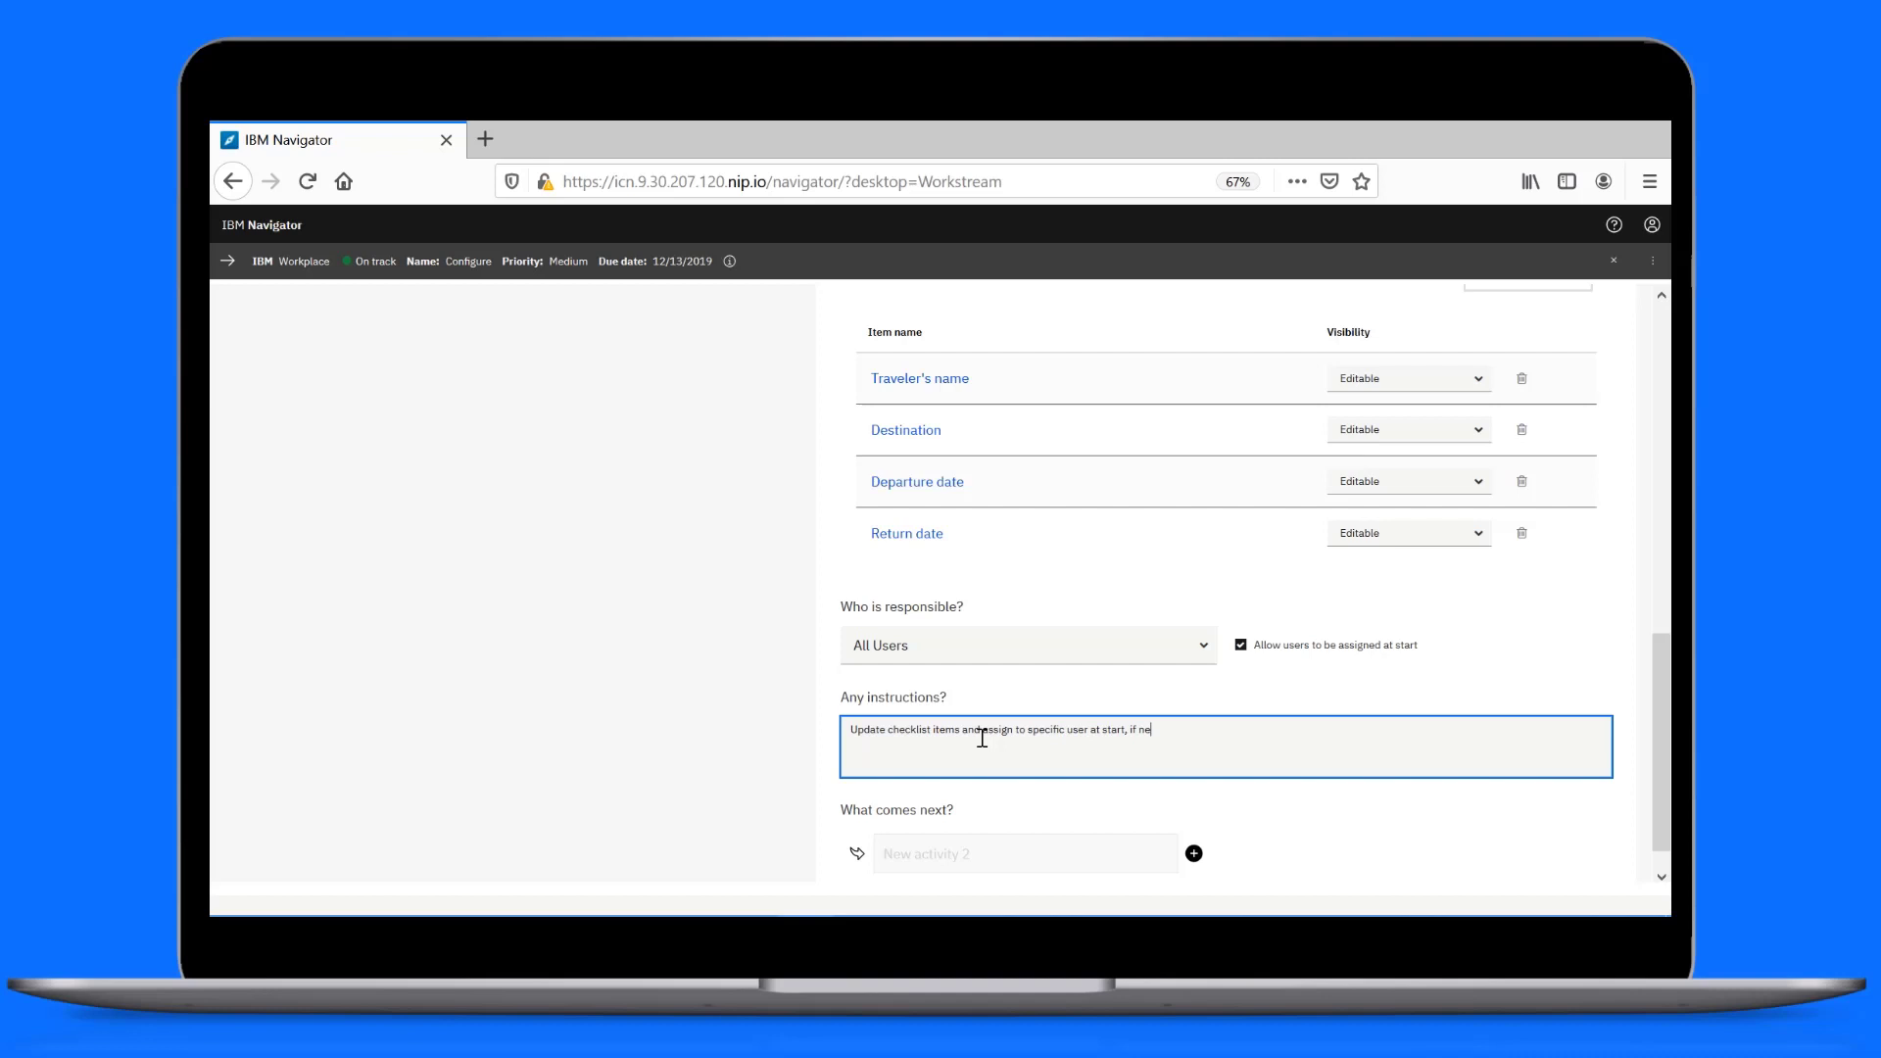
{"action": "type", "text": "eded"}
{"action": "scroll", "coordinate": [1658, 745], "scroll_direction": "up", "scroll_amount": 10}
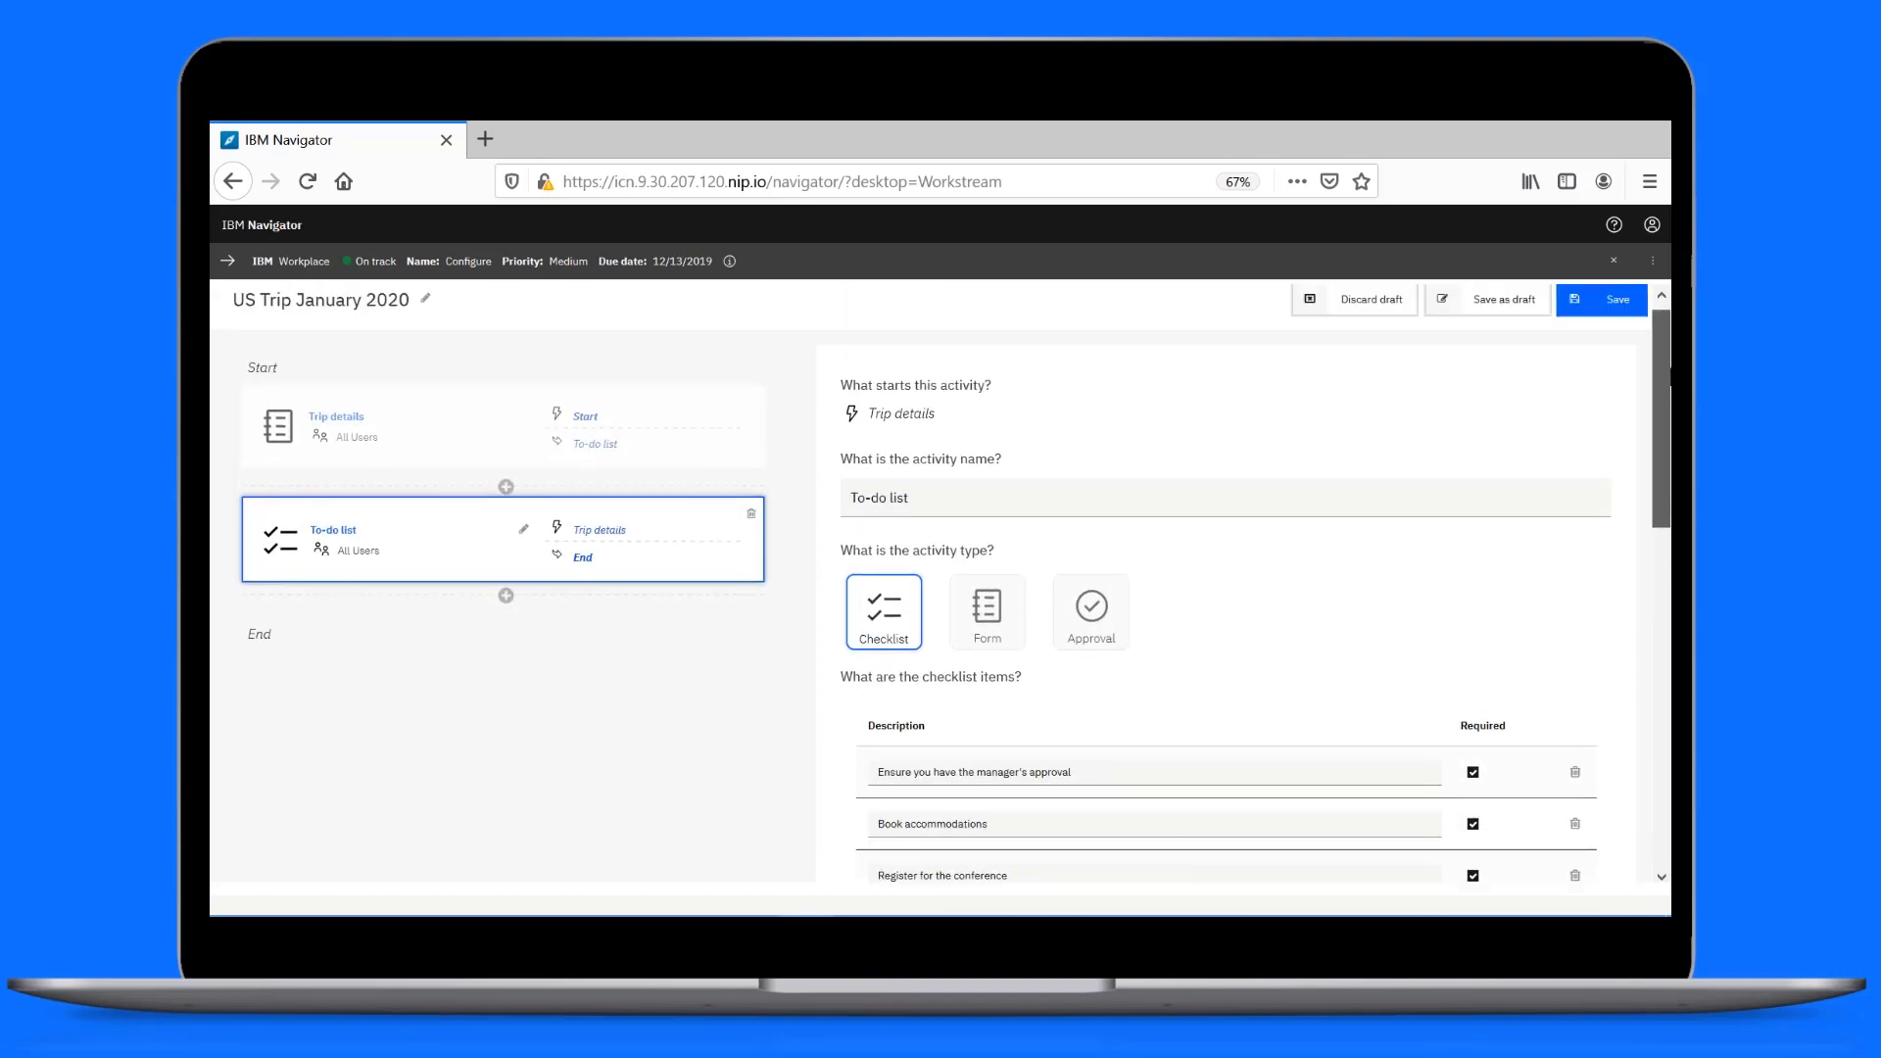
Save the workstream, request publishing from any publisher, and go to My work.
{"action": "left_click", "coordinate": [1615, 329]}
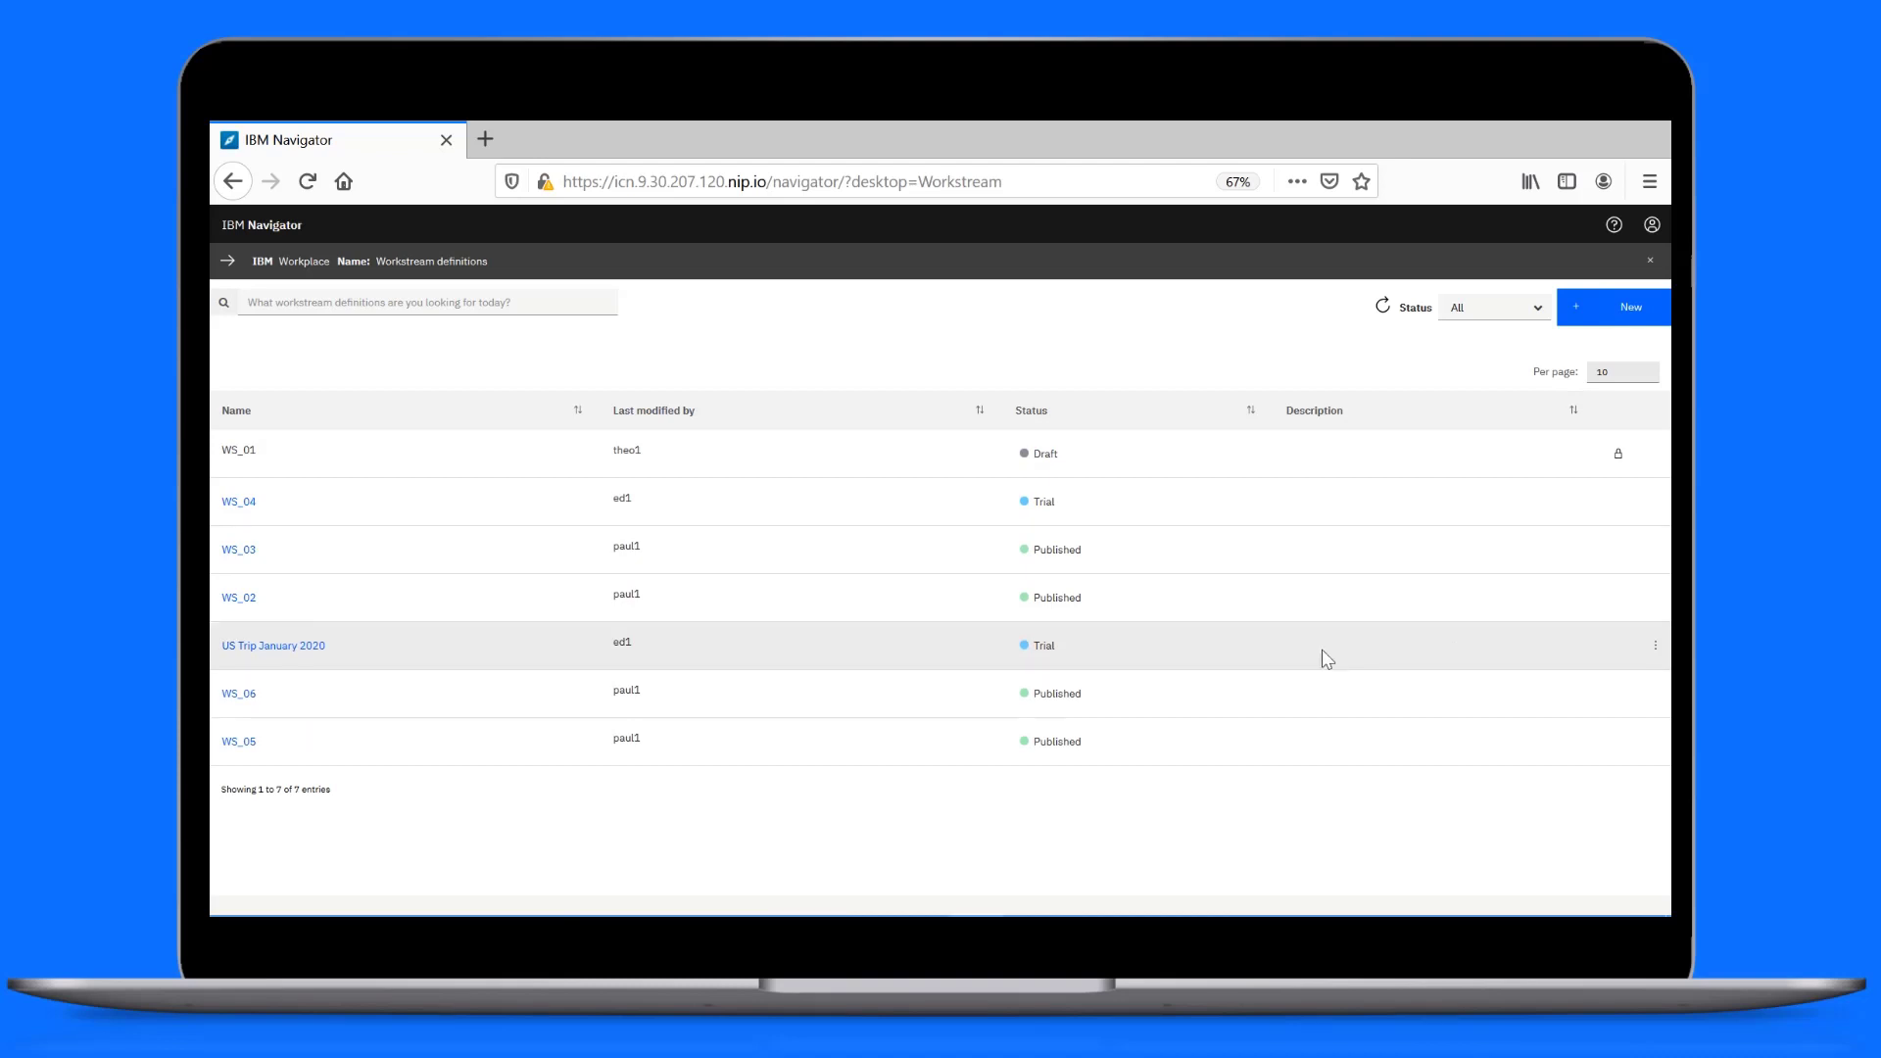
{"action": "left_click", "coordinate": [1655, 646]}
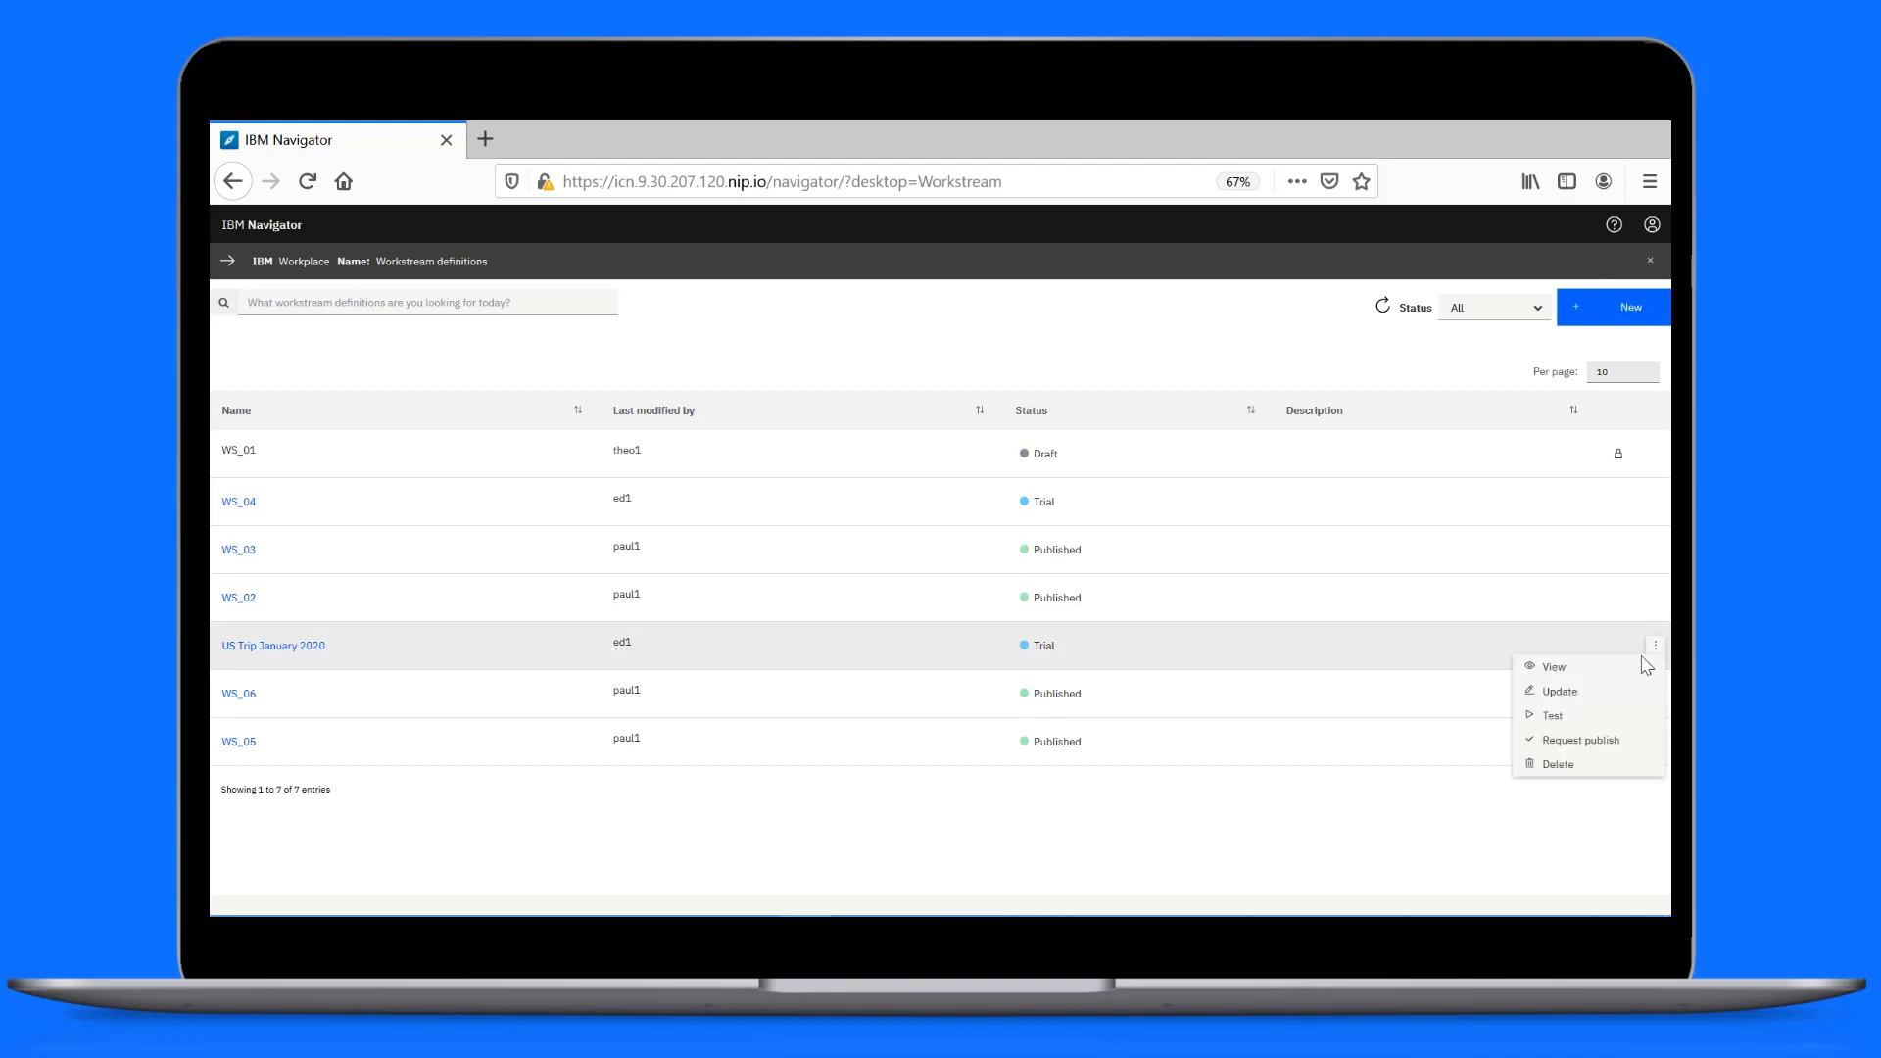
{"action": "left_click", "coordinate": [1607, 745]}
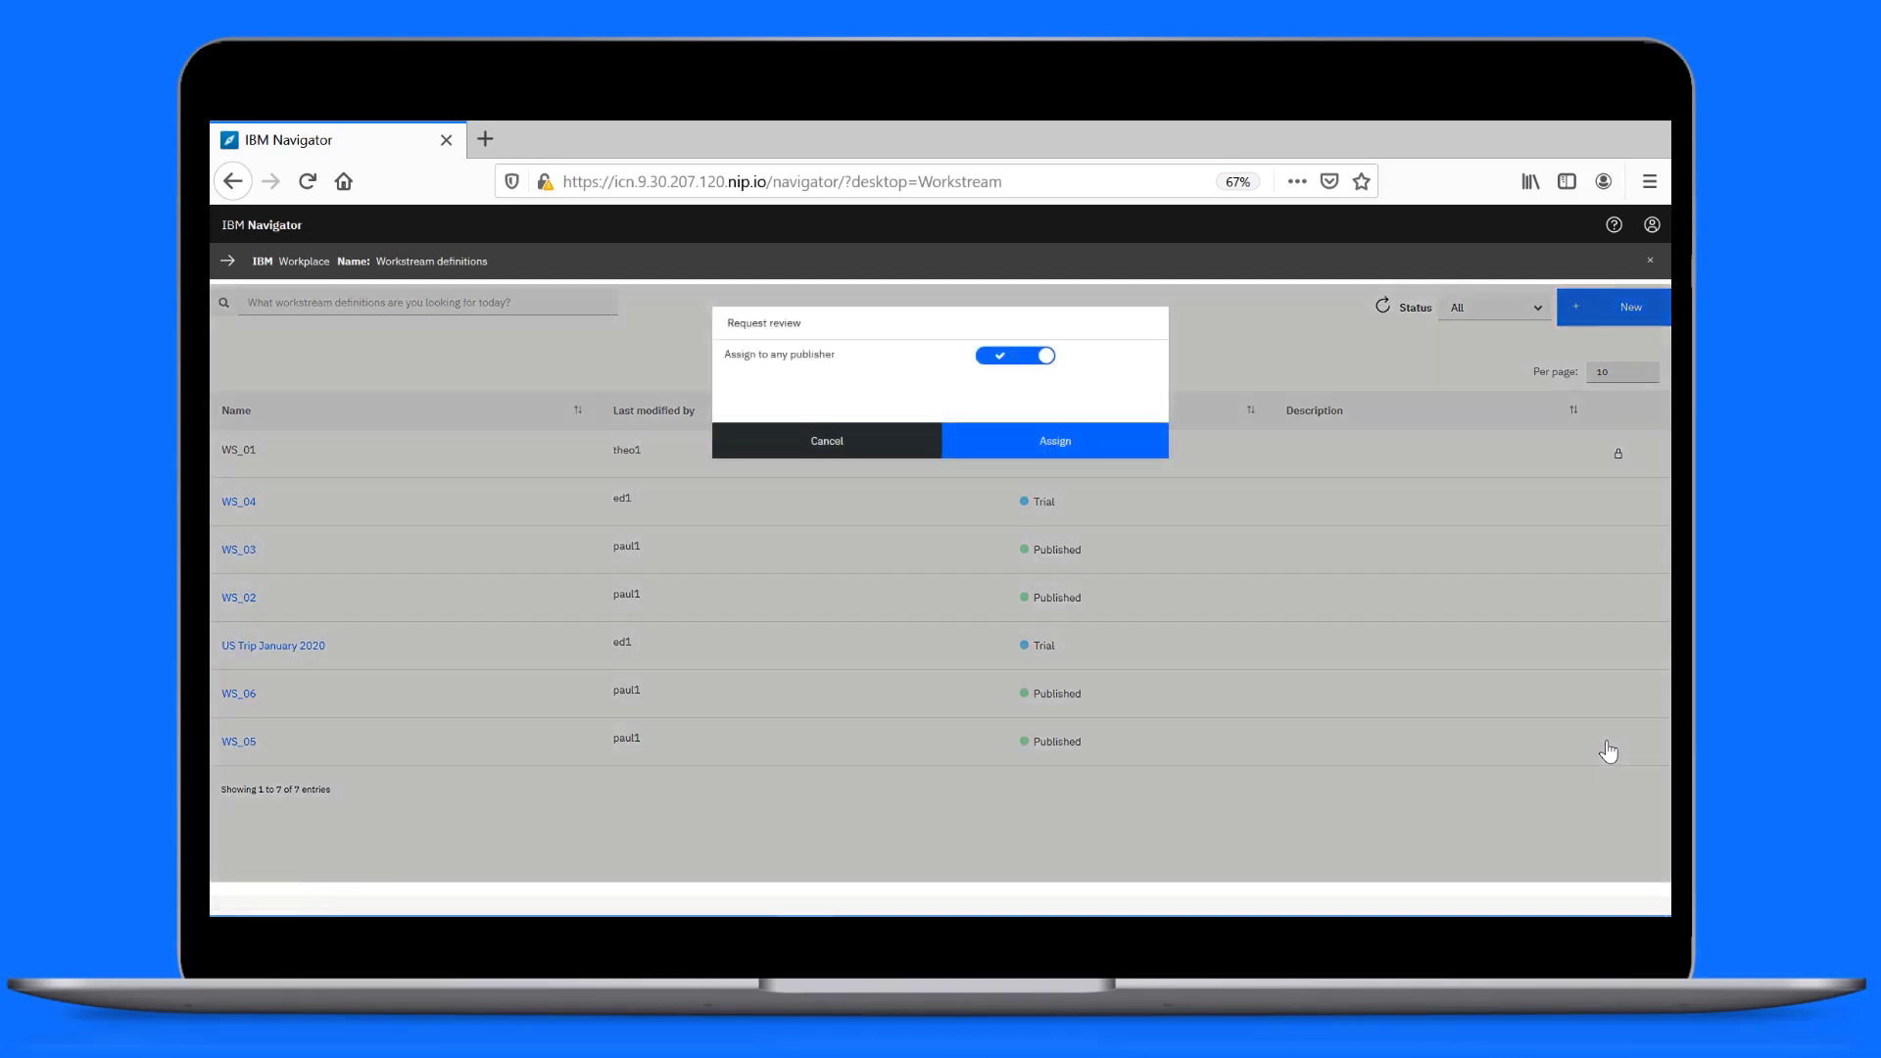
{"action": "left_click", "coordinate": [1056, 445]}
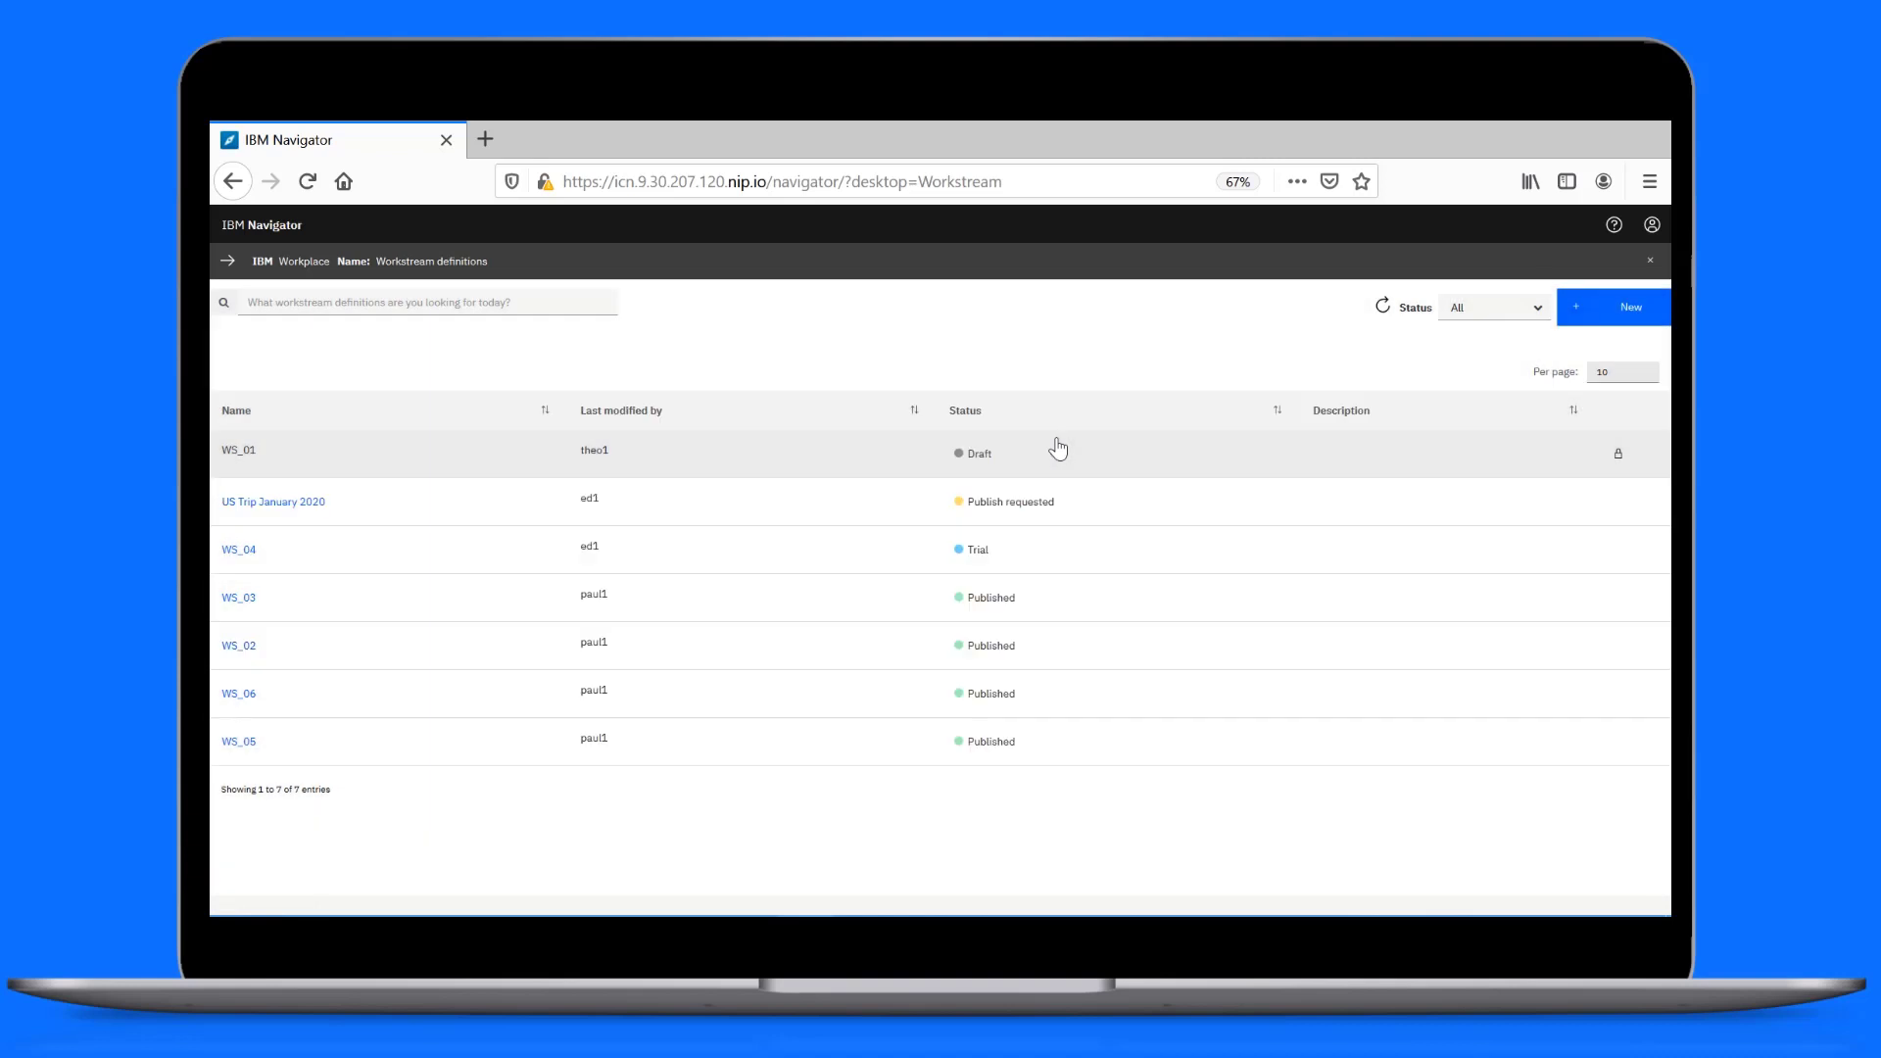
{"action": "left_click", "coordinate": [226, 261]}
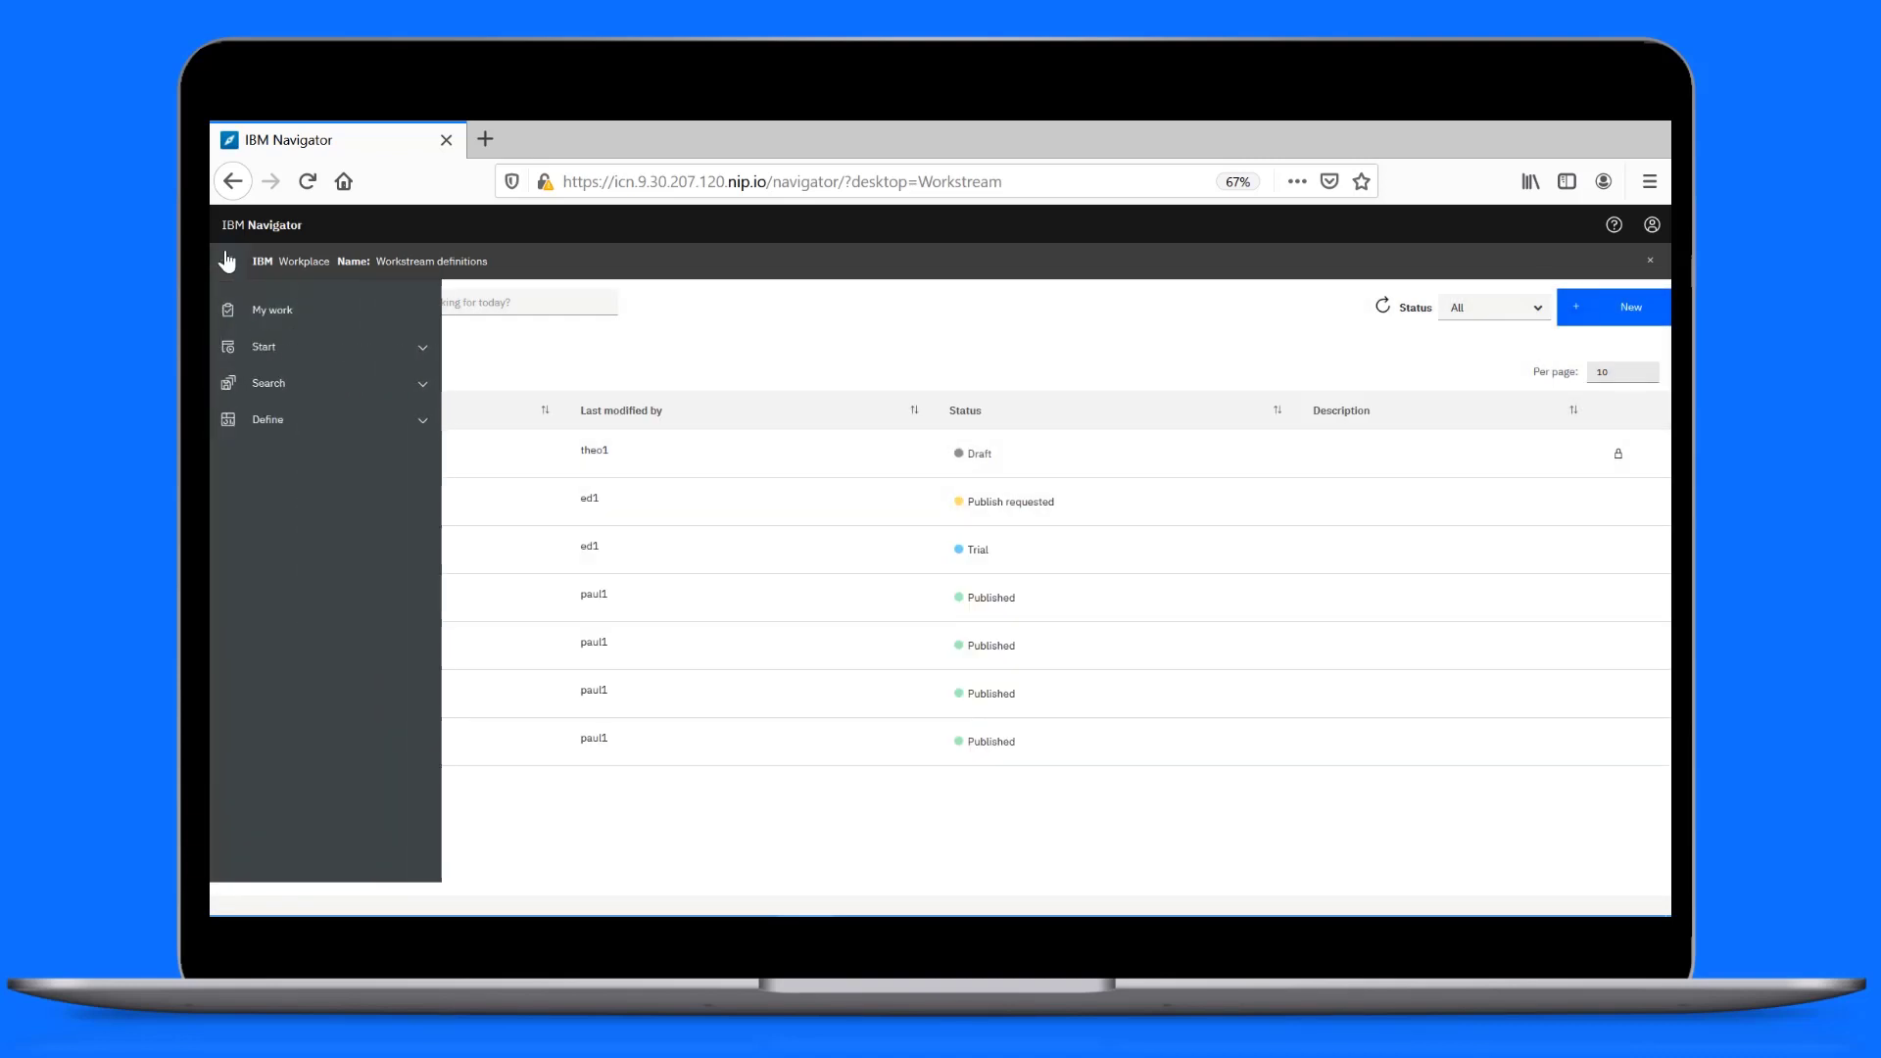
{"action": "left_click", "coordinate": [274, 313]}
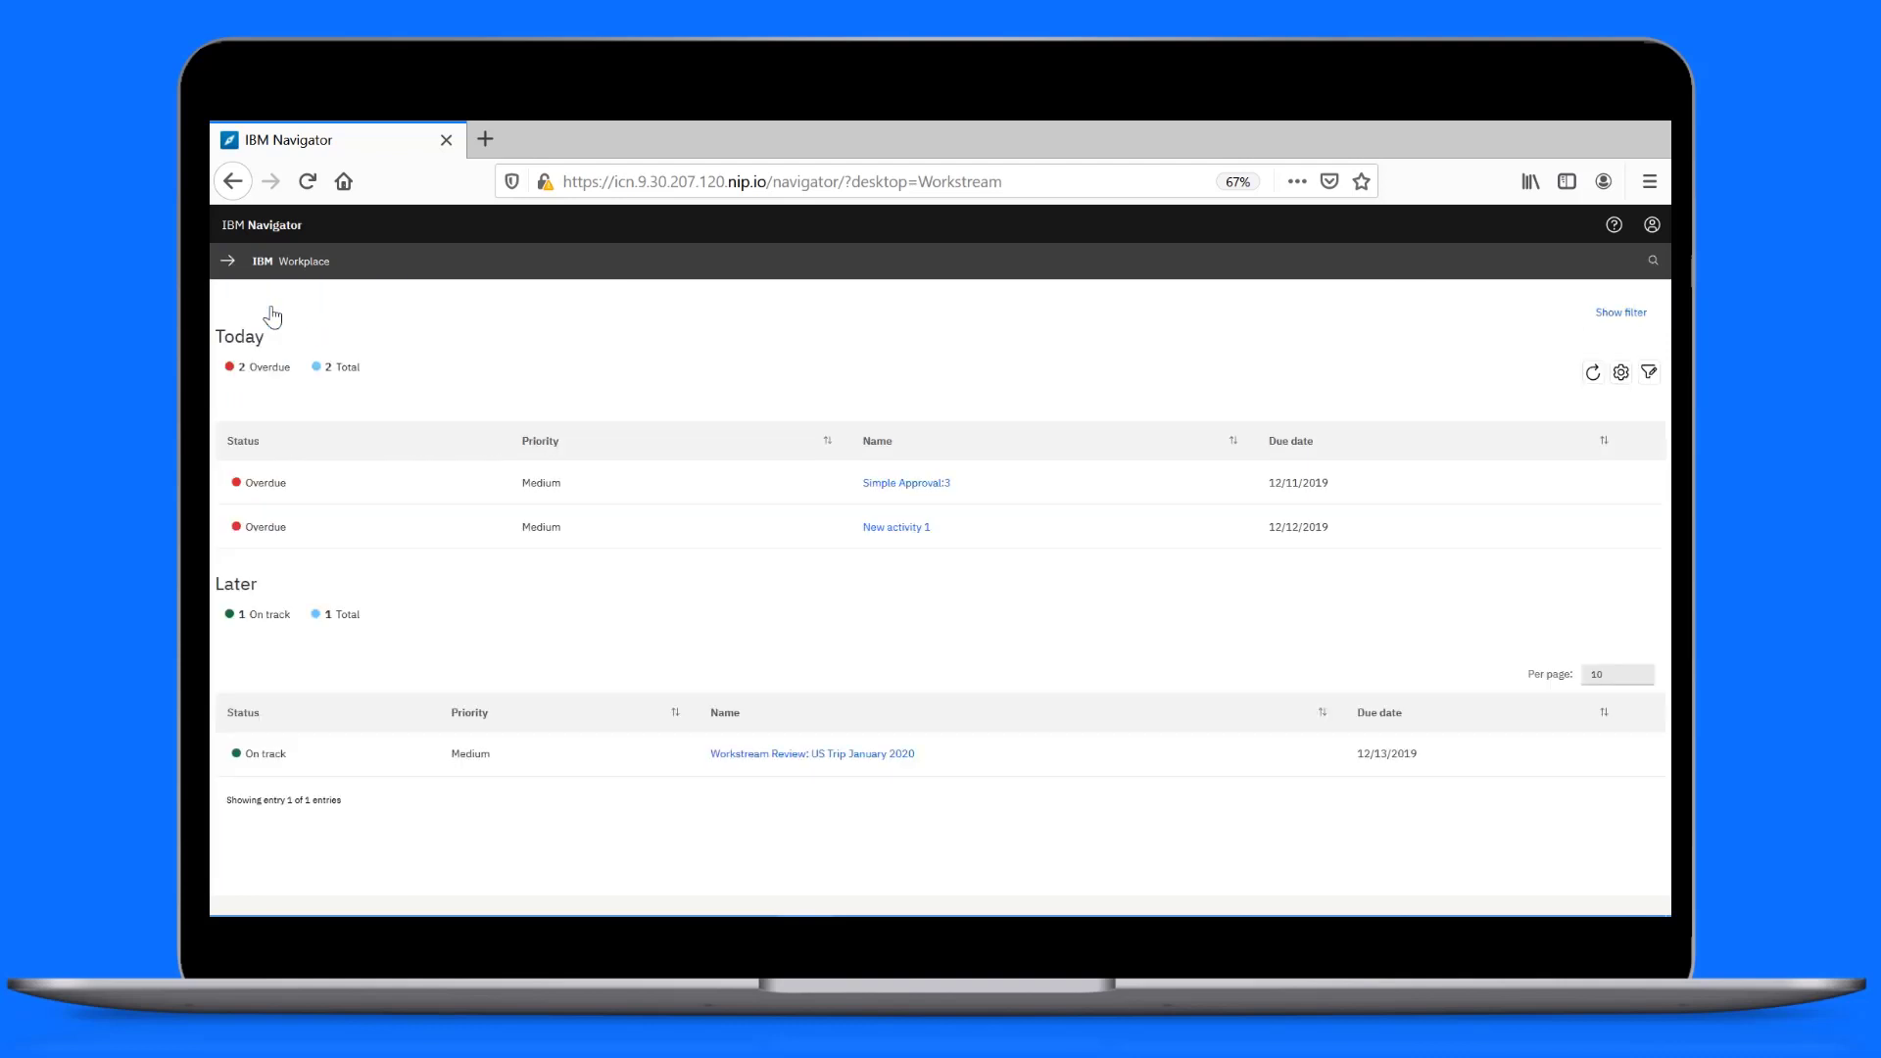
Claim the US Trip January 2020 review task, check the To-do list, and publish it.
{"action": "left_click", "coordinate": [913, 762]}
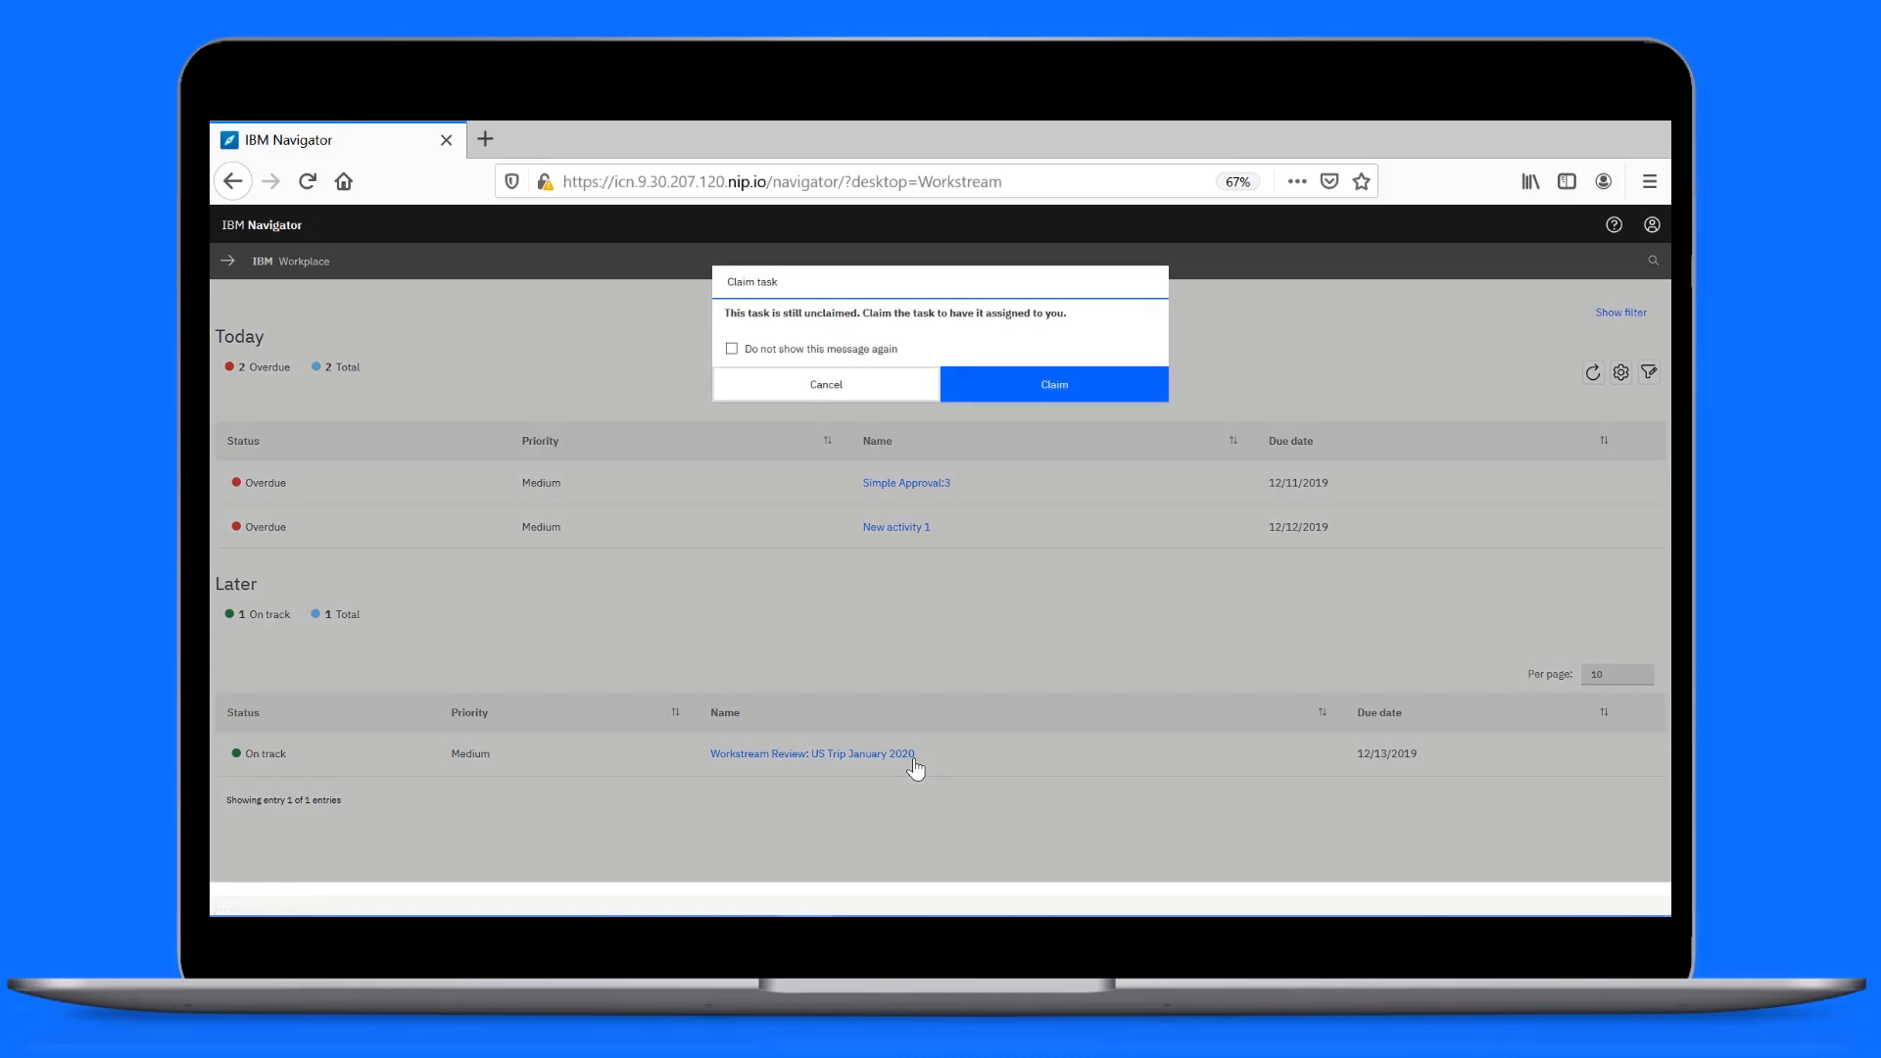
{"action": "left_click", "coordinate": [1071, 389]}
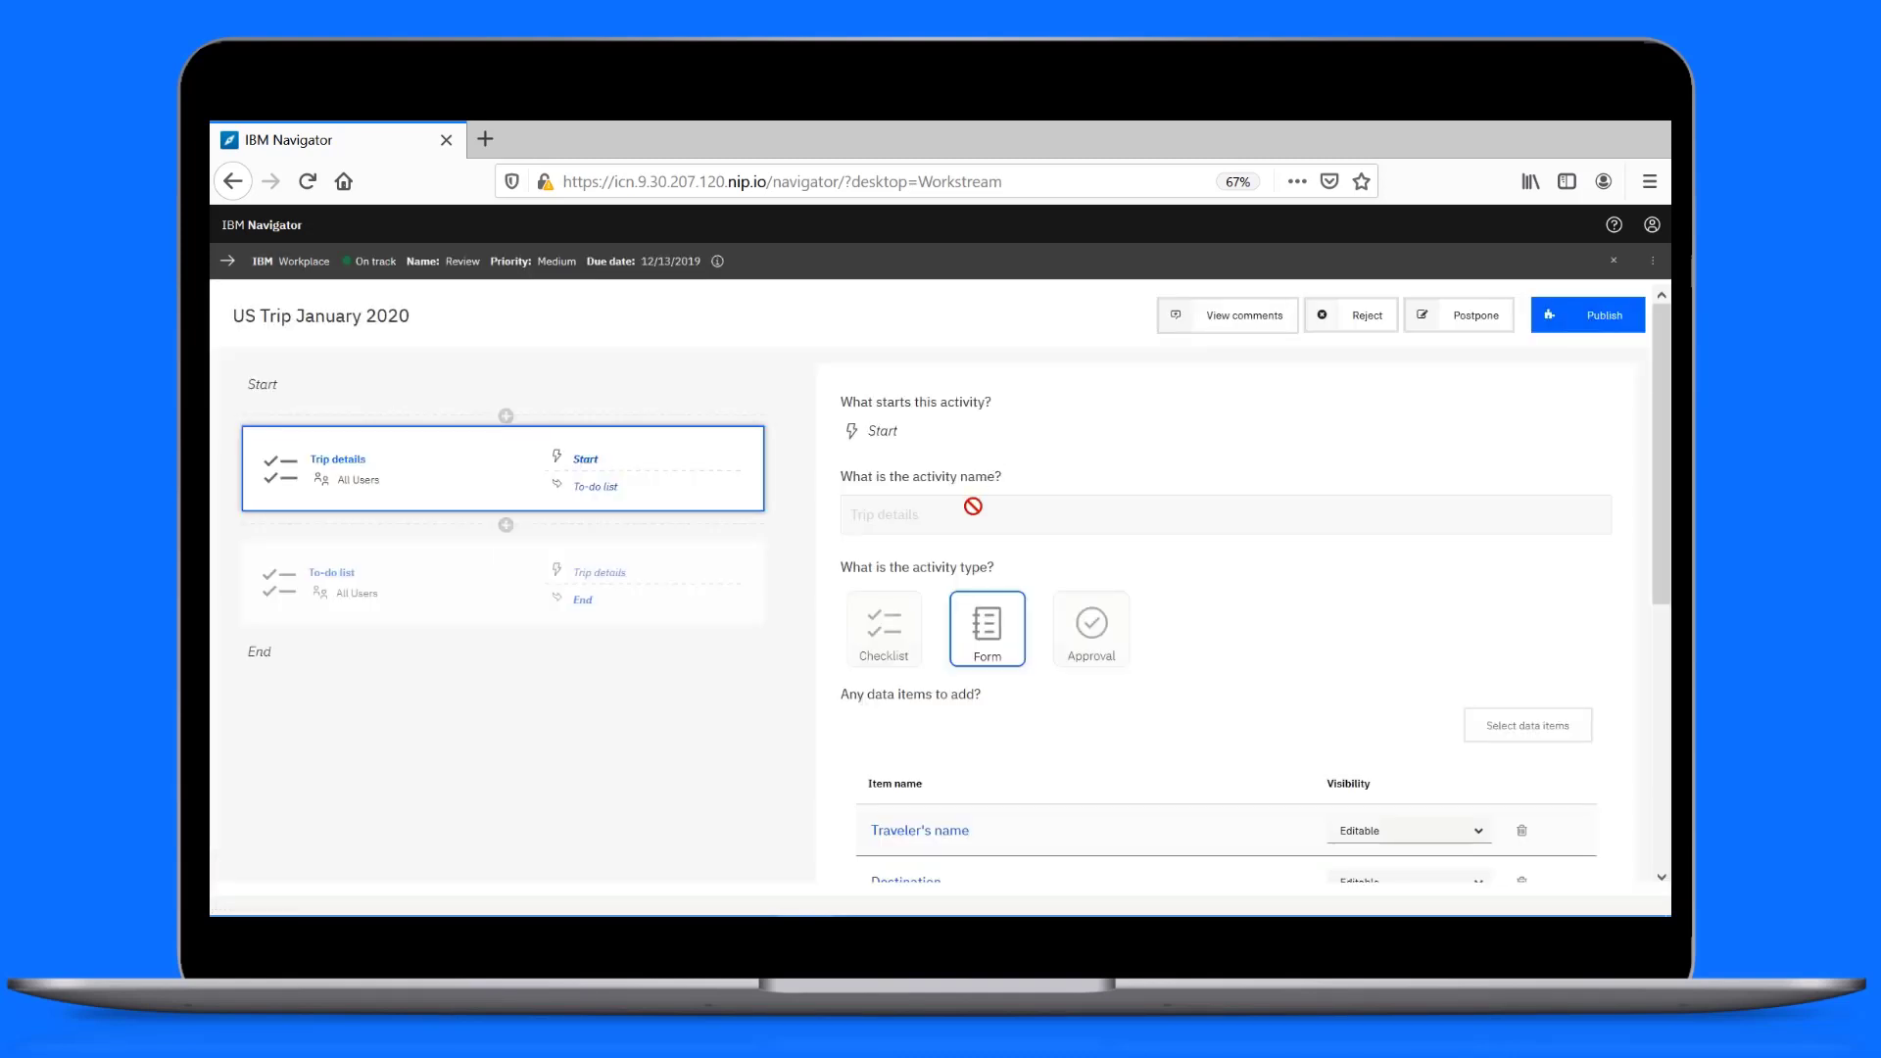
{"action": "left_click", "coordinate": [712, 615]}
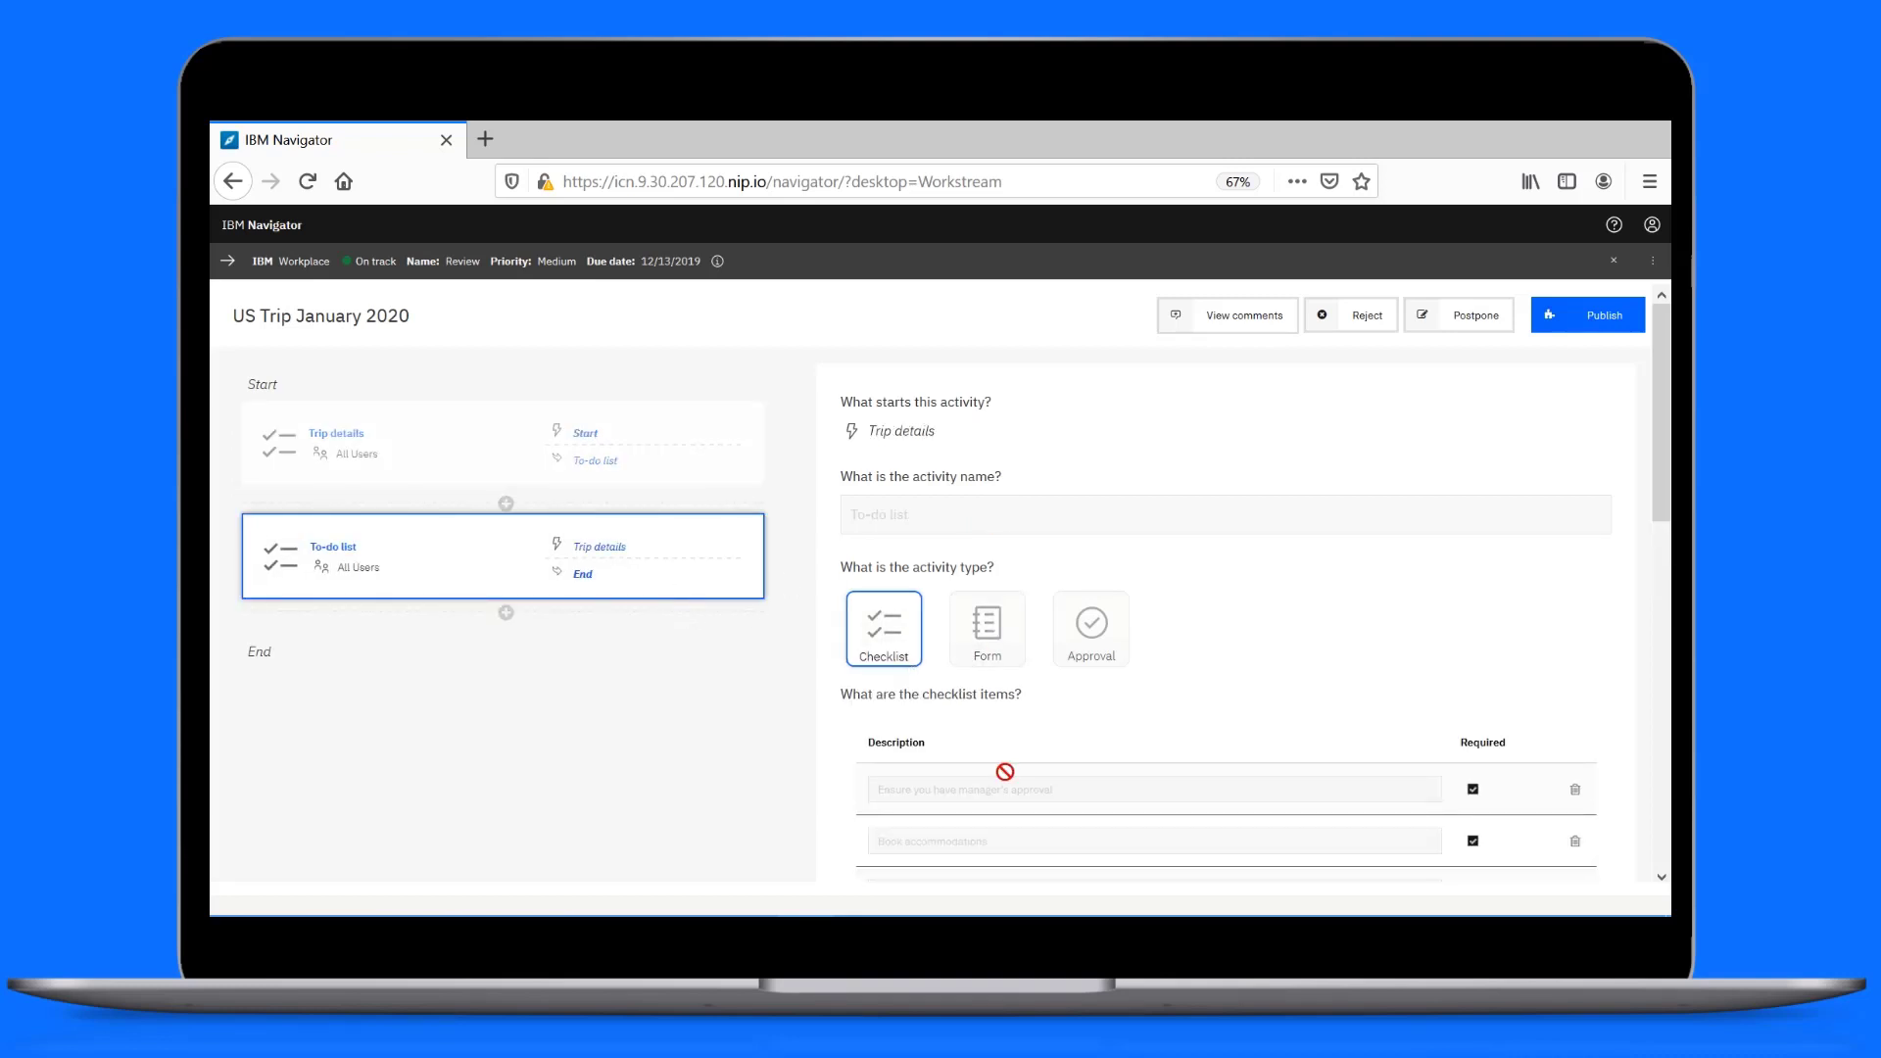
{"action": "left_click", "coordinate": [1604, 326]}
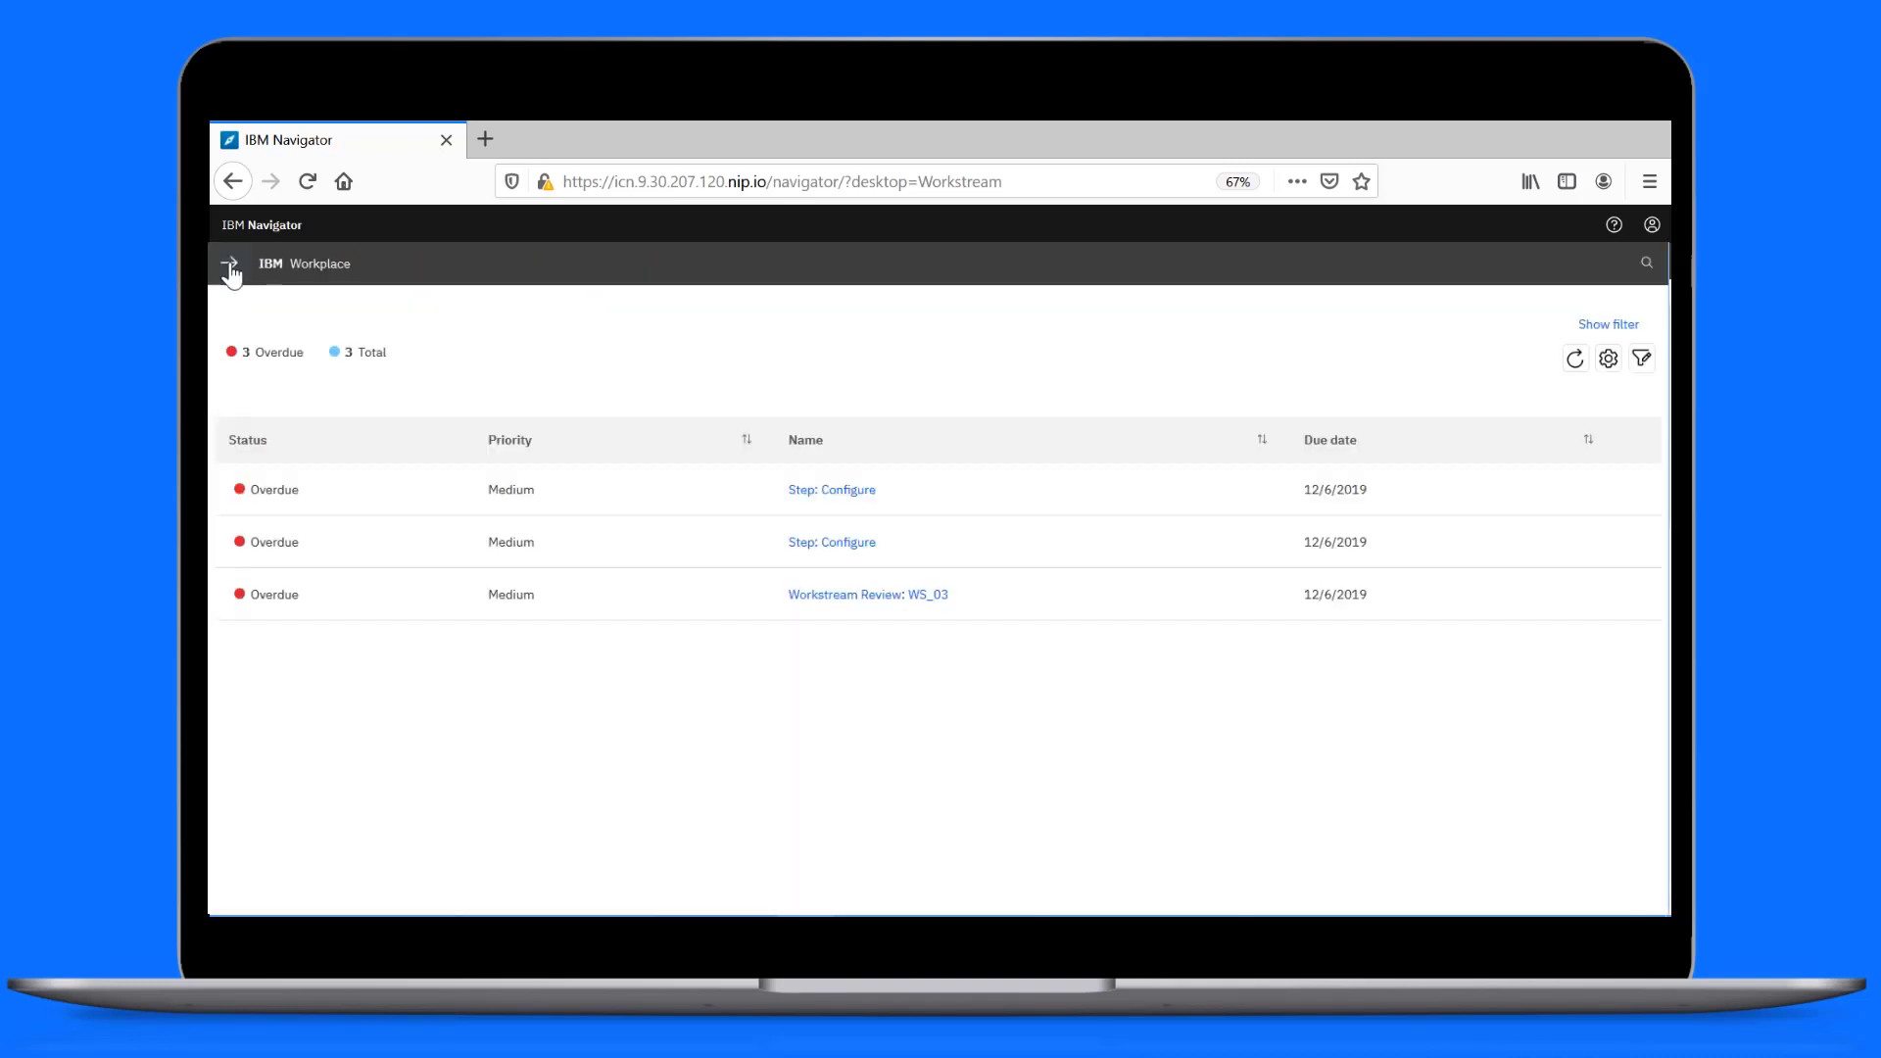
Go to Define > Workstreams to view the workstream definitions list.
{"action": "left_click", "coordinate": [229, 263]}
{"action": "left_click", "coordinate": [352, 497]}
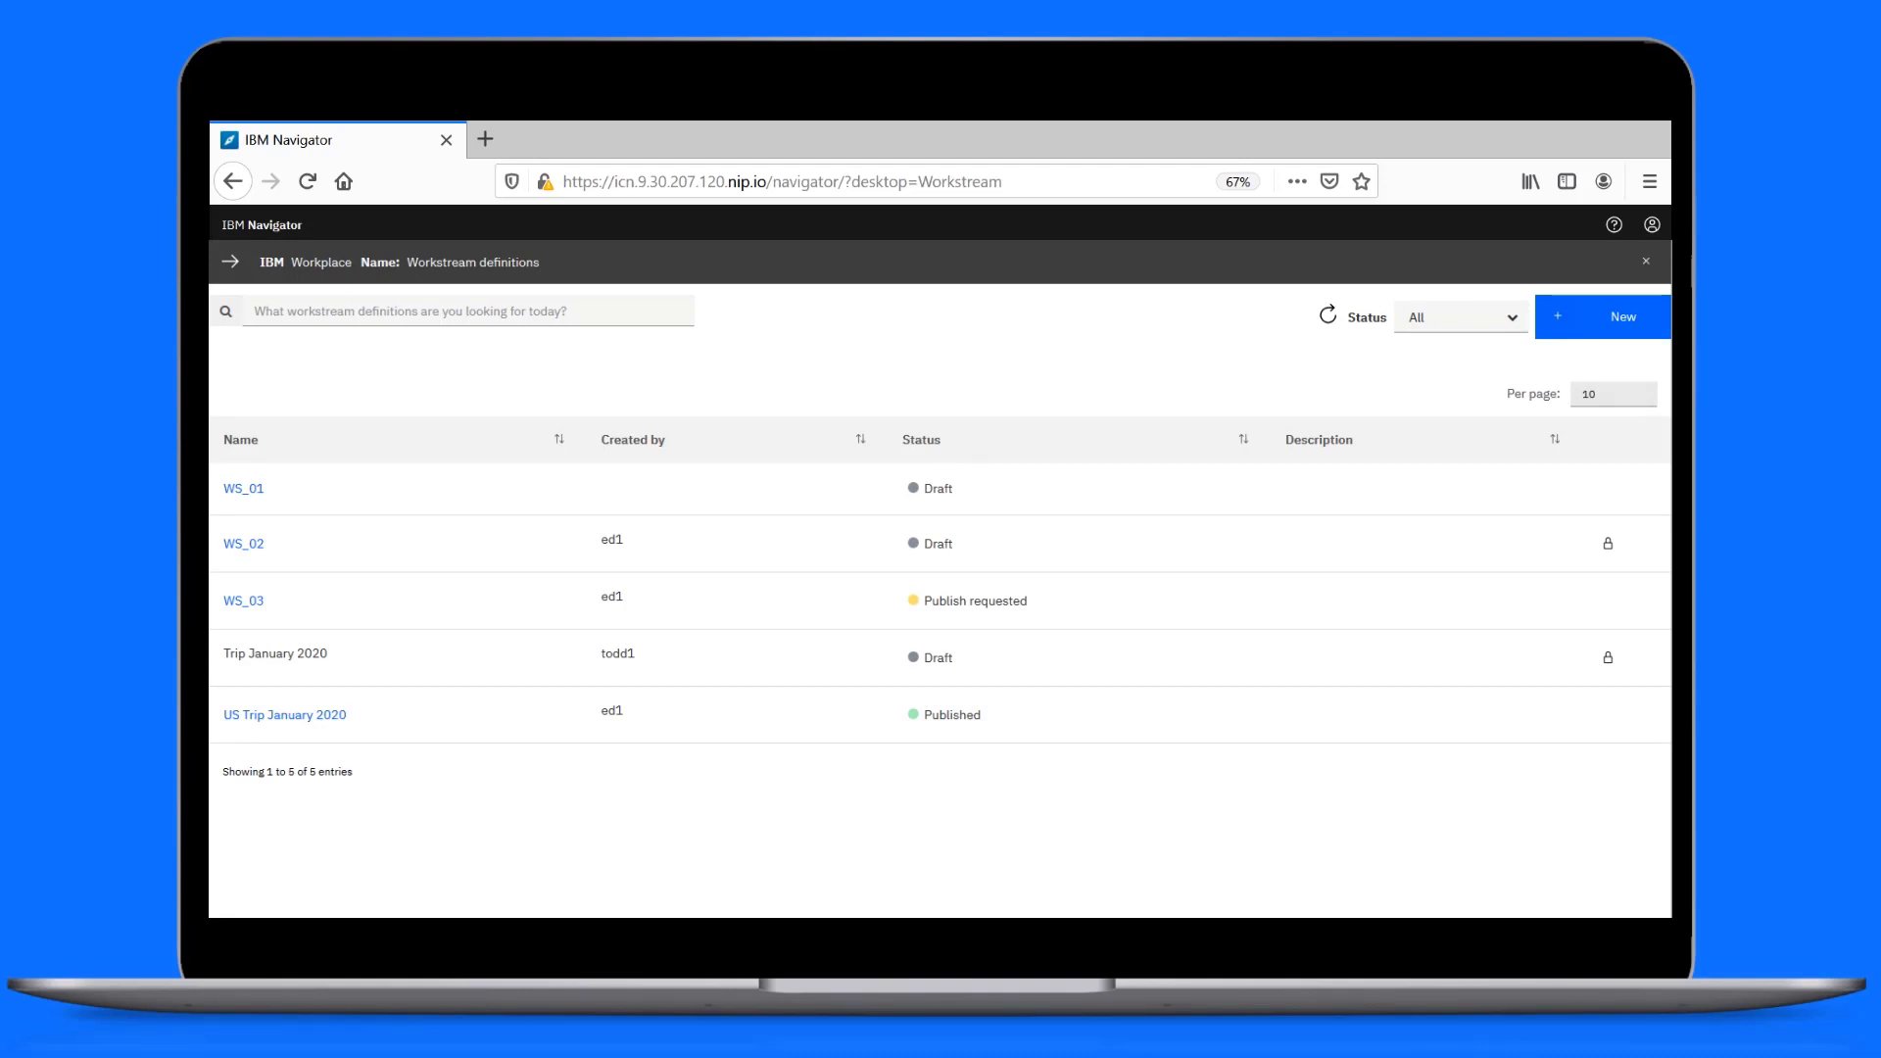
Start a new US Trip January 2020 workstream from the side navigation's Start list.
{"action": "left_click", "coordinate": [230, 261]}
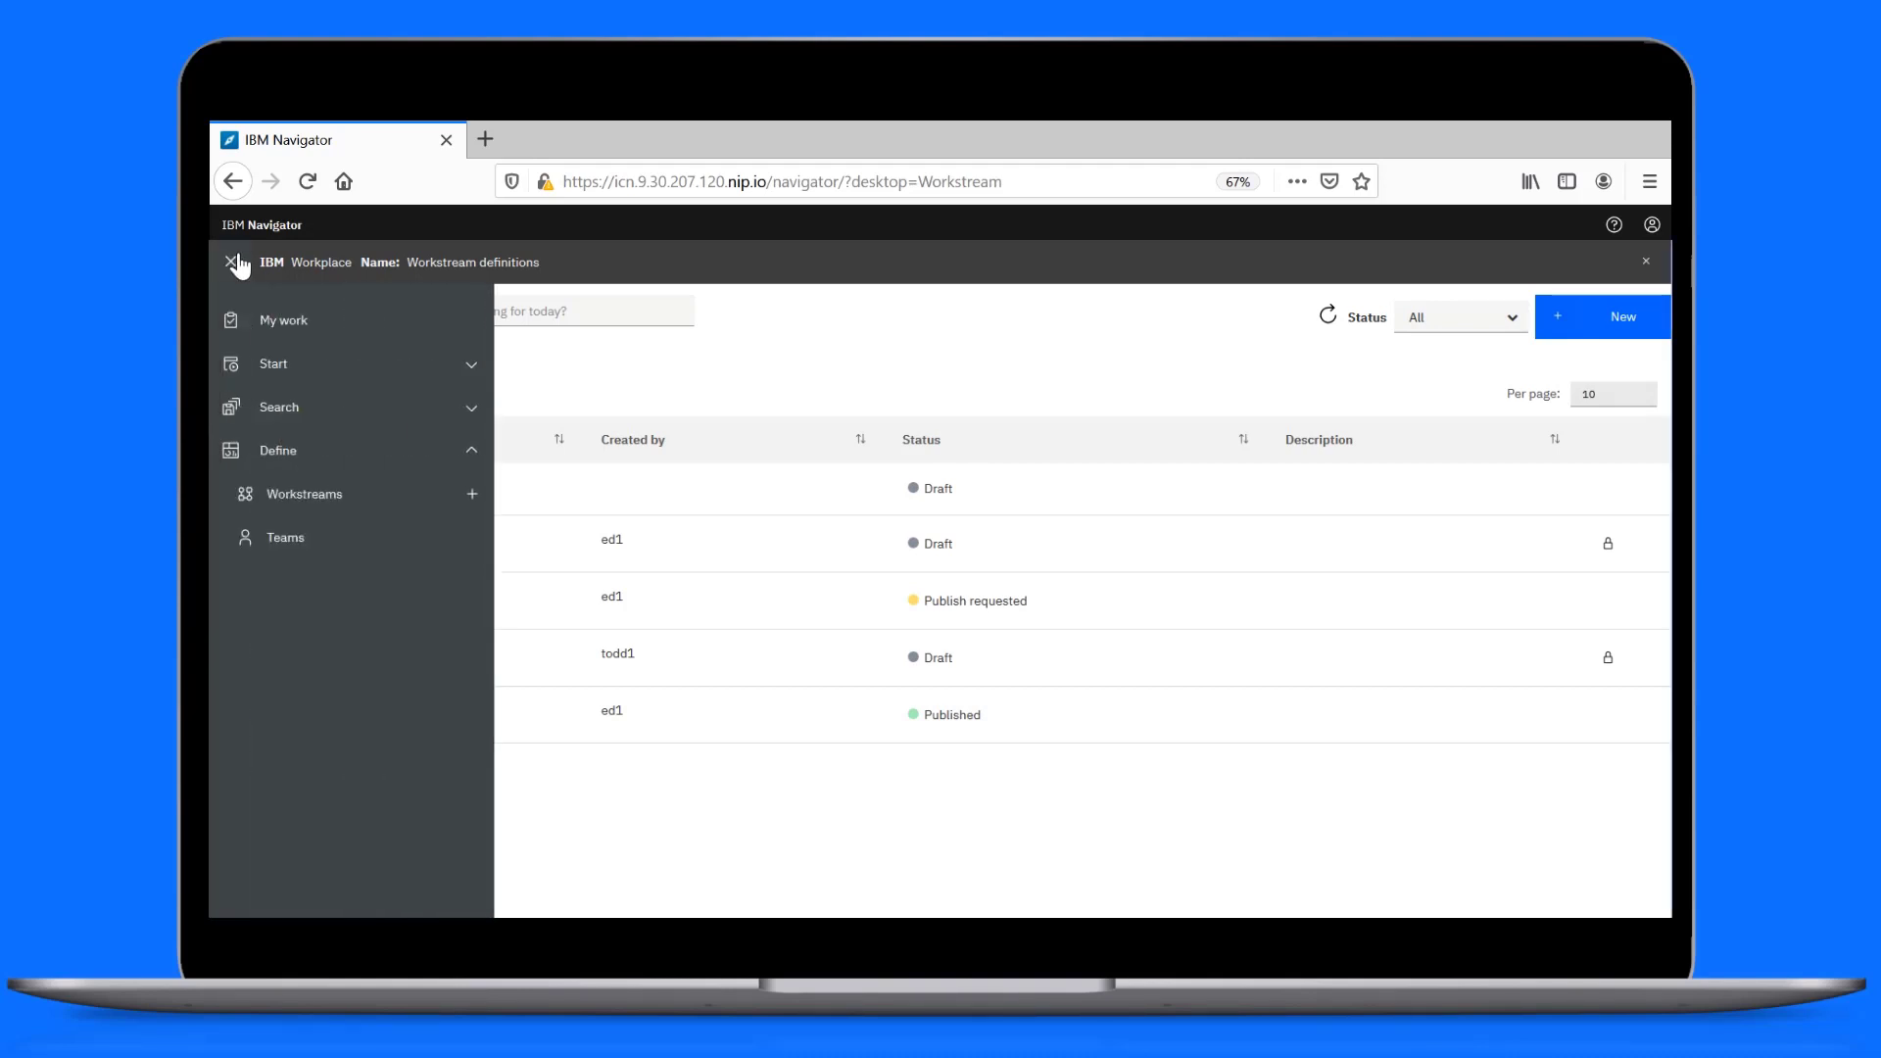
{"action": "left_click", "coordinate": [279, 365]}
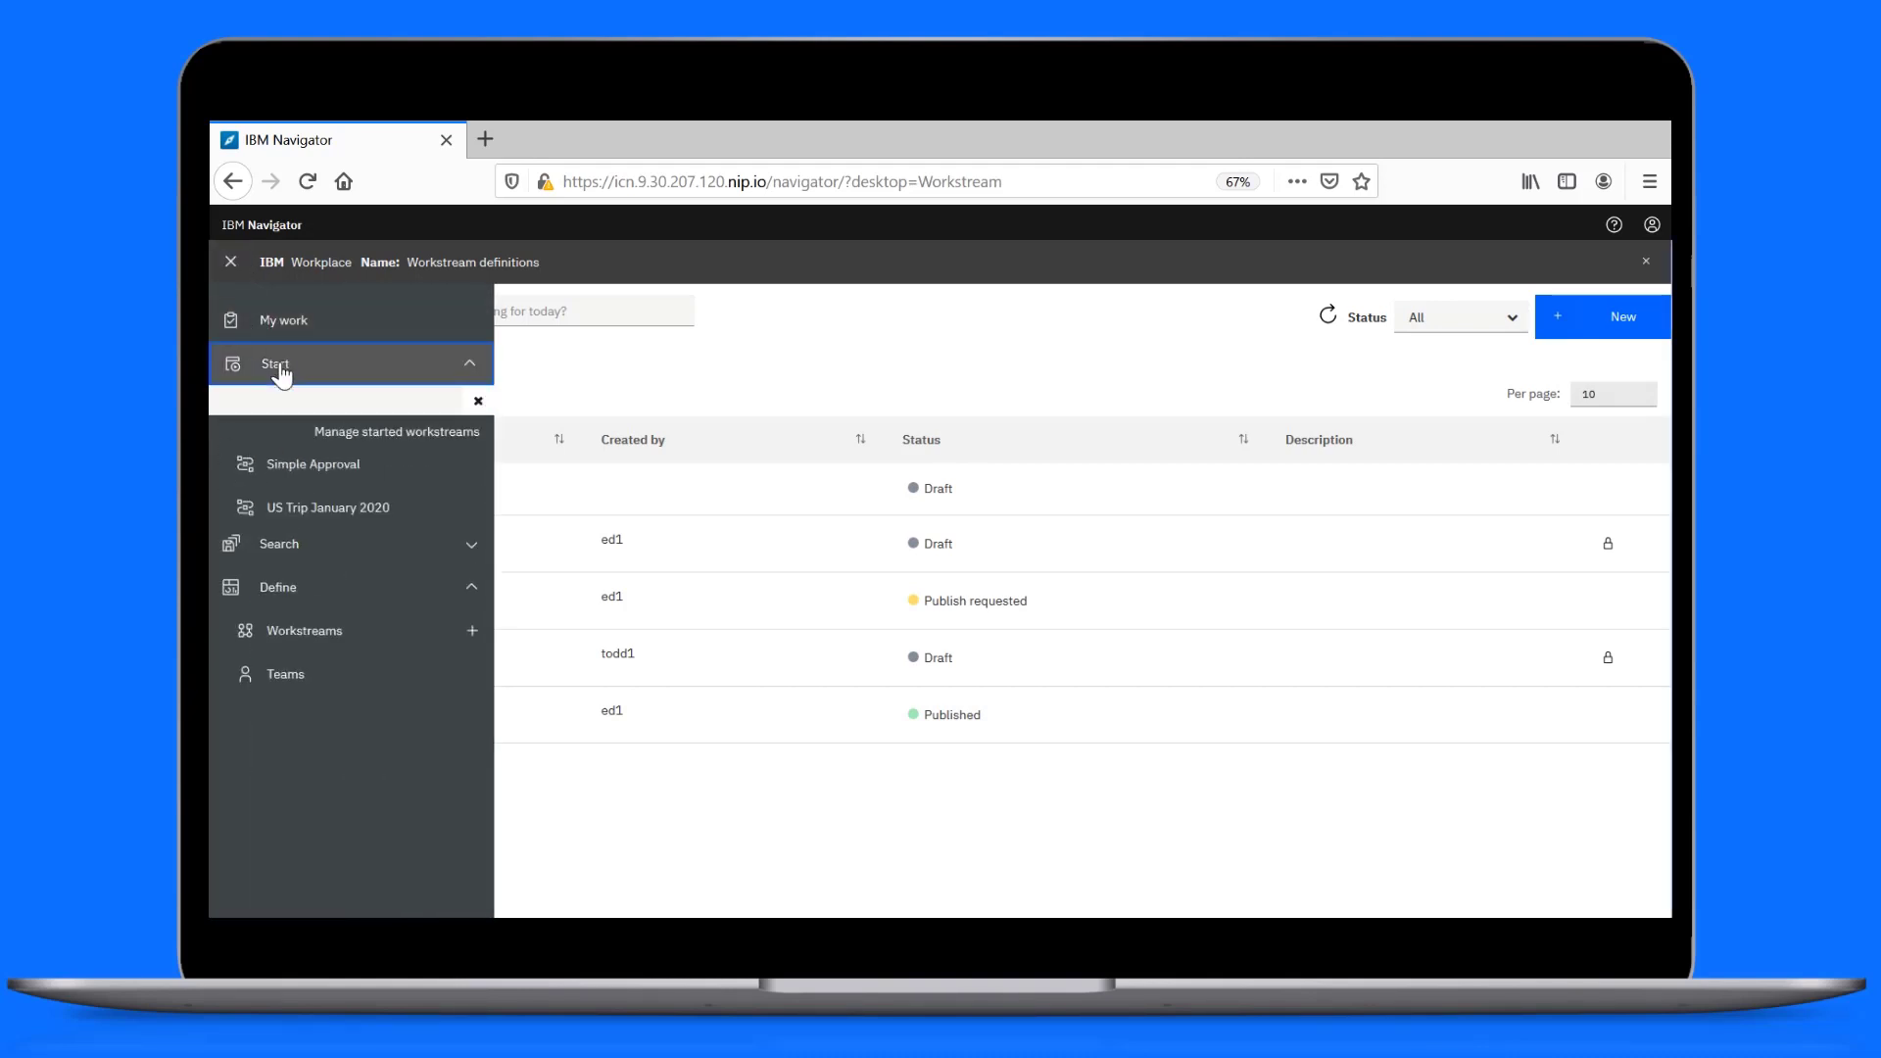
{"action": "left_click", "coordinate": [368, 512]}
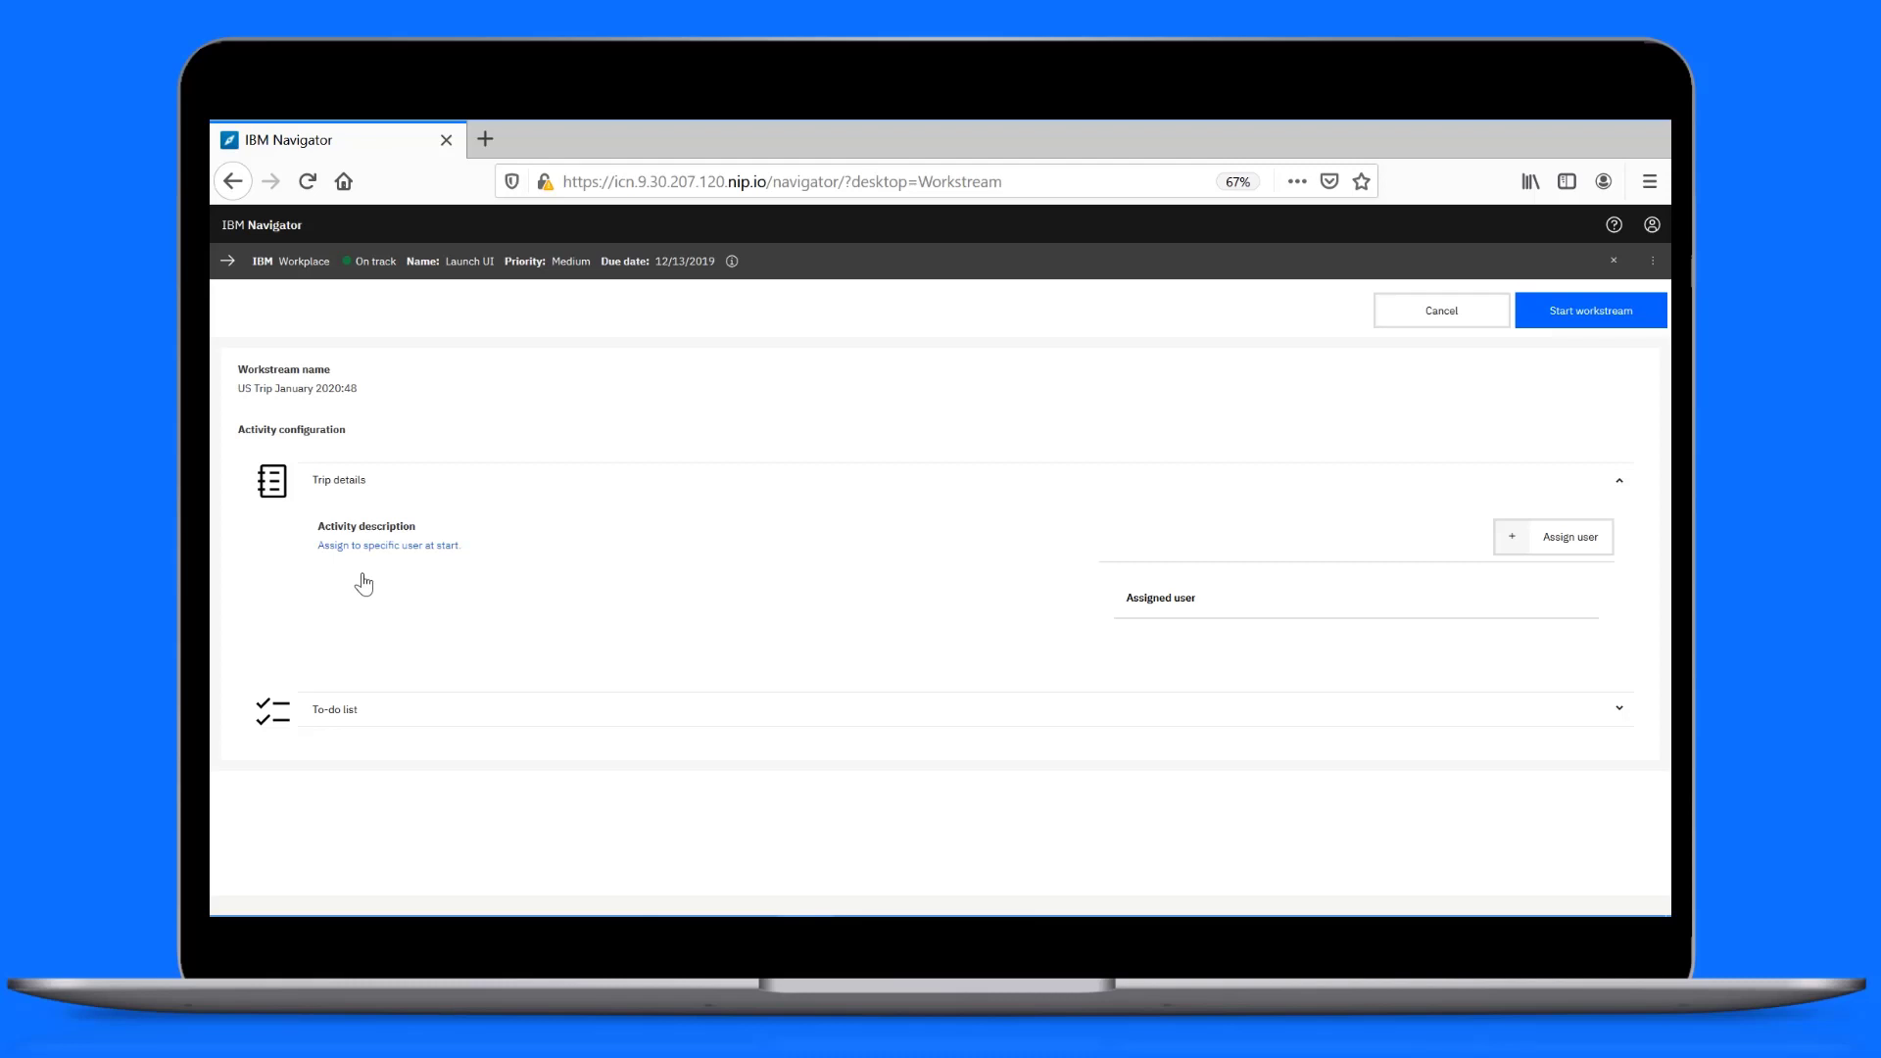
Search for a user and assign them to the Trip details activity.
{"action": "left_click", "coordinate": [1512, 543]}
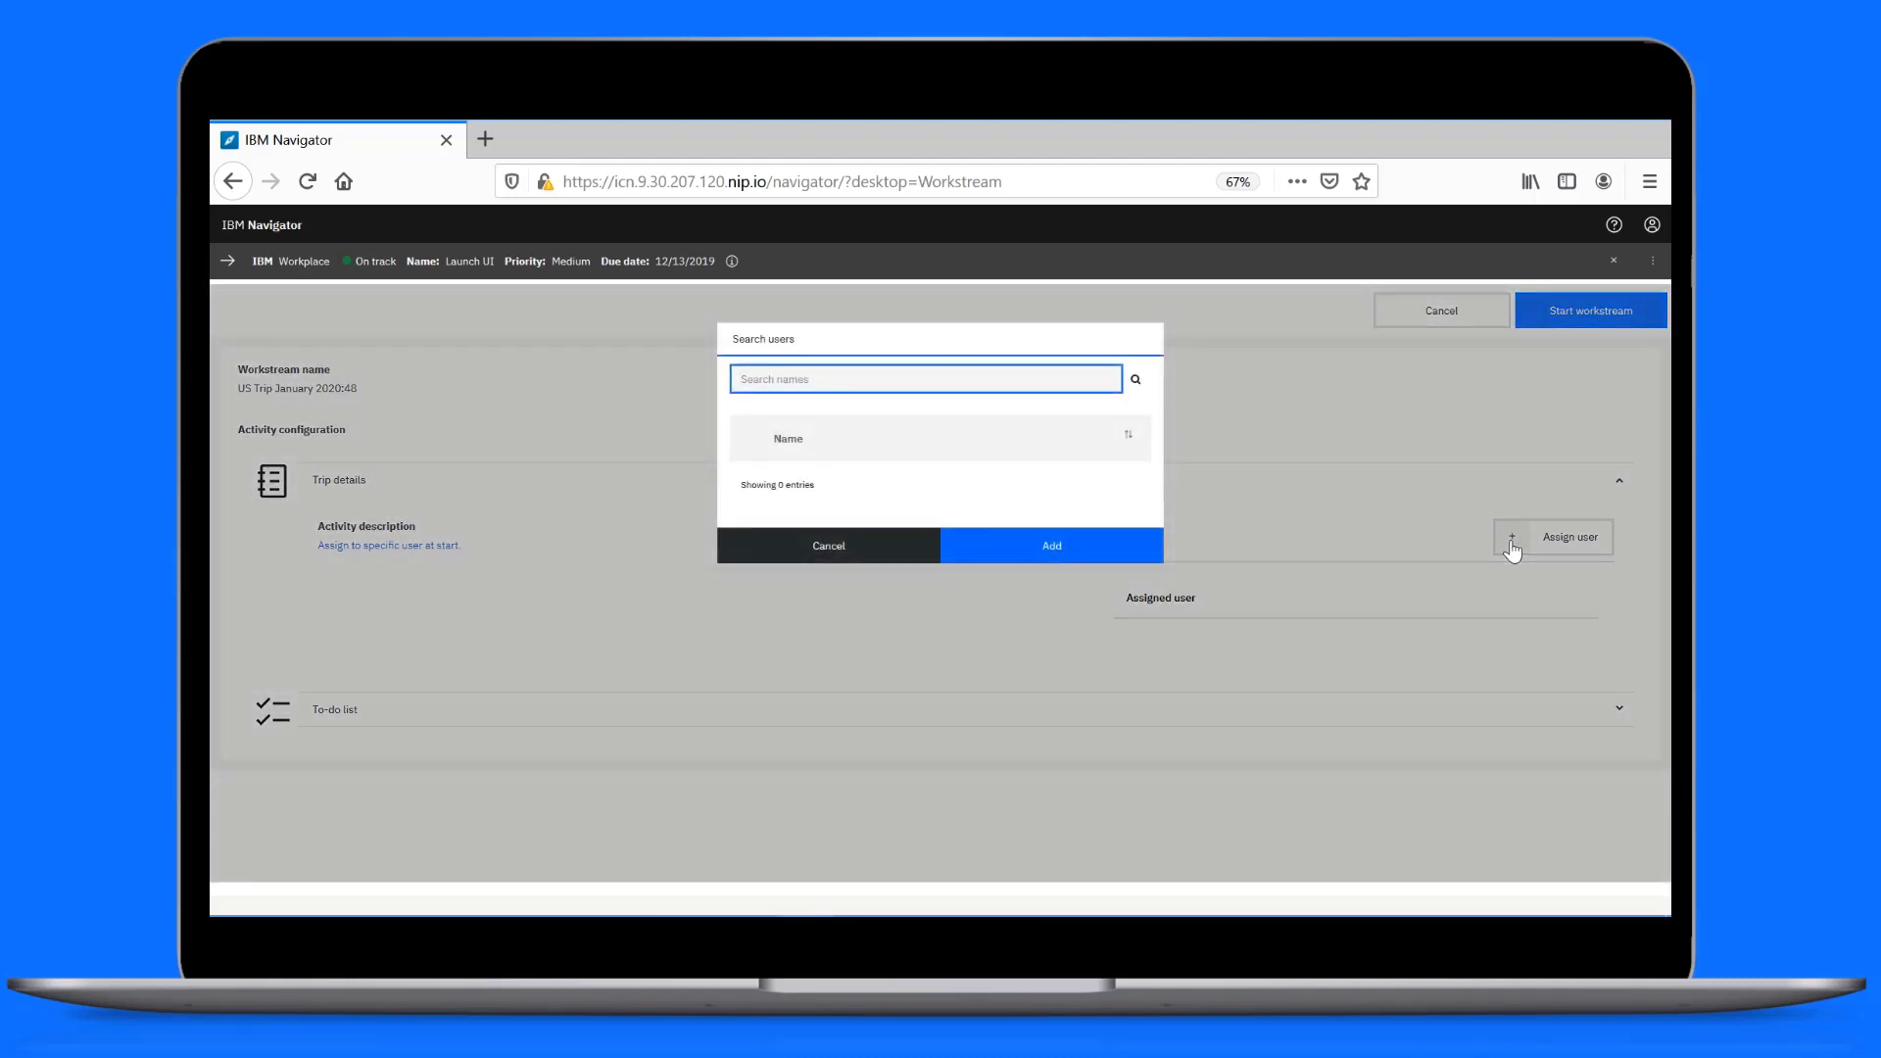
{"action": "type", "text": "ed2"}
{"action": "left_click", "coordinate": [1136, 380]}
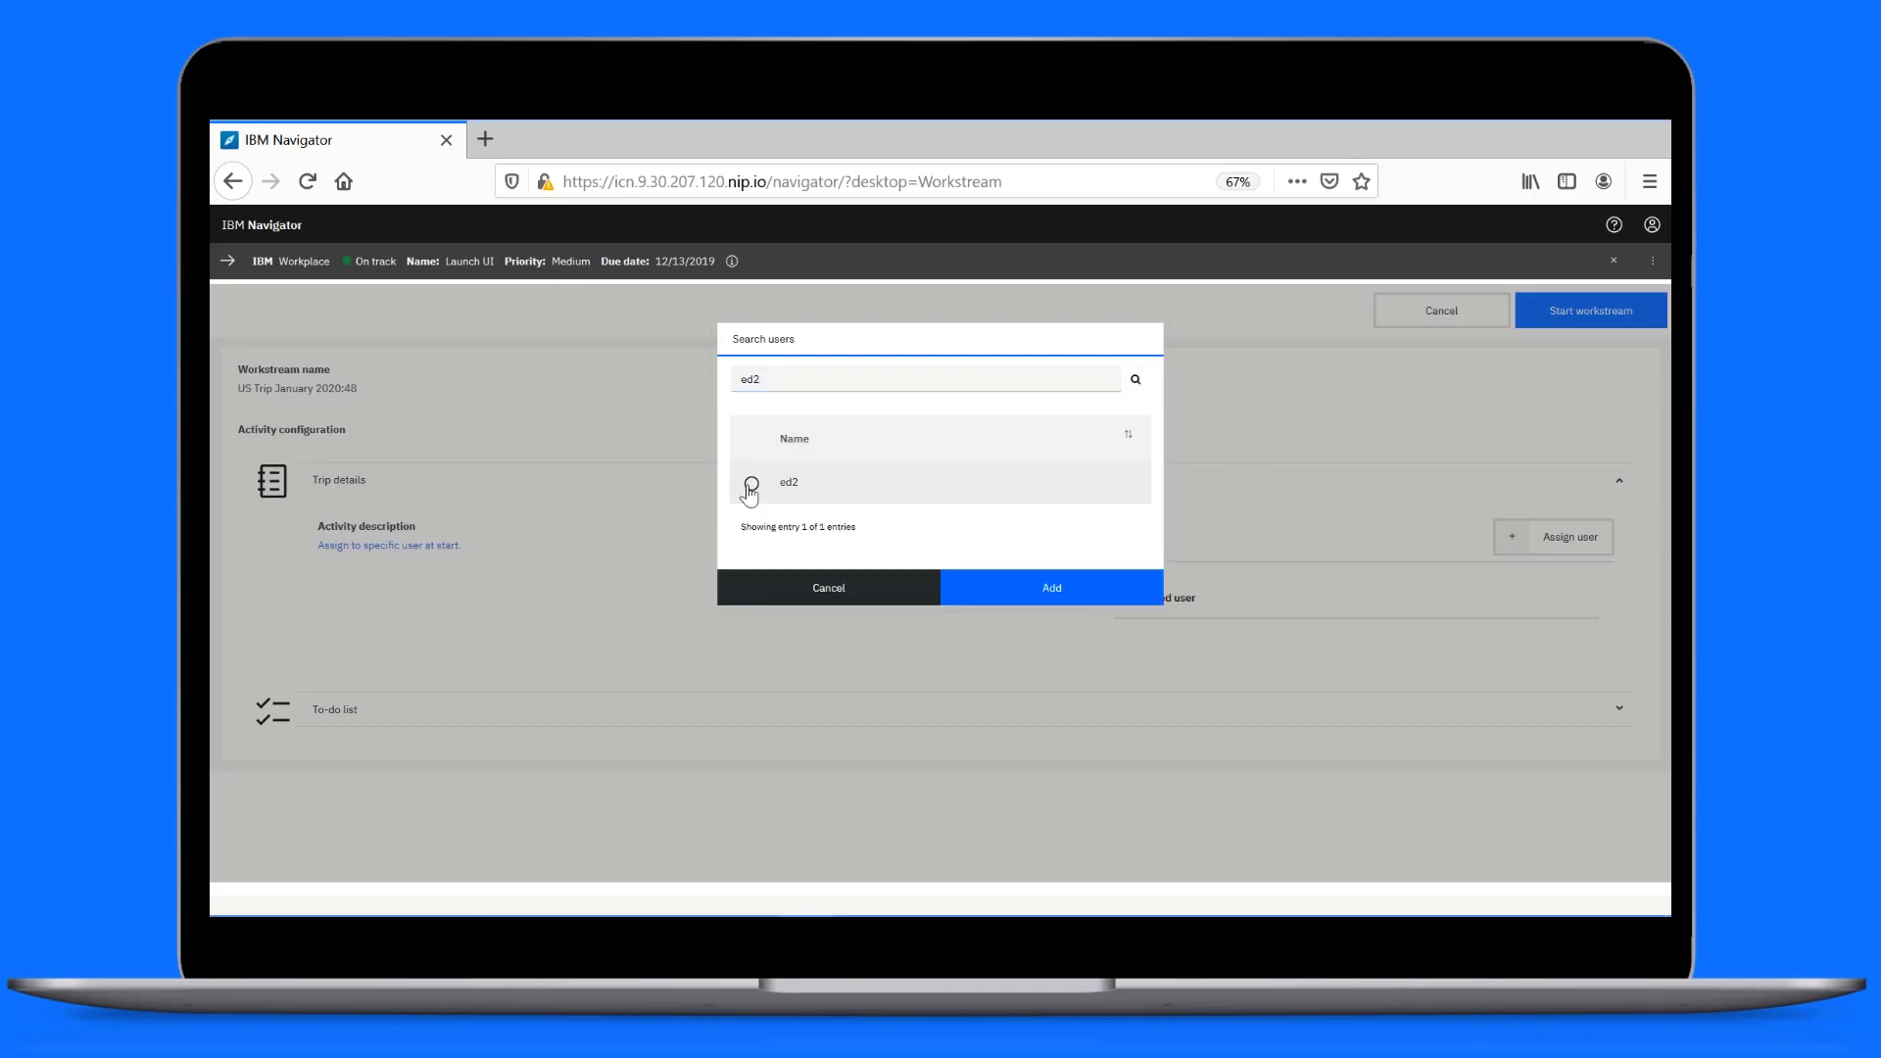
{"action": "left_click", "coordinate": [1000, 588]}
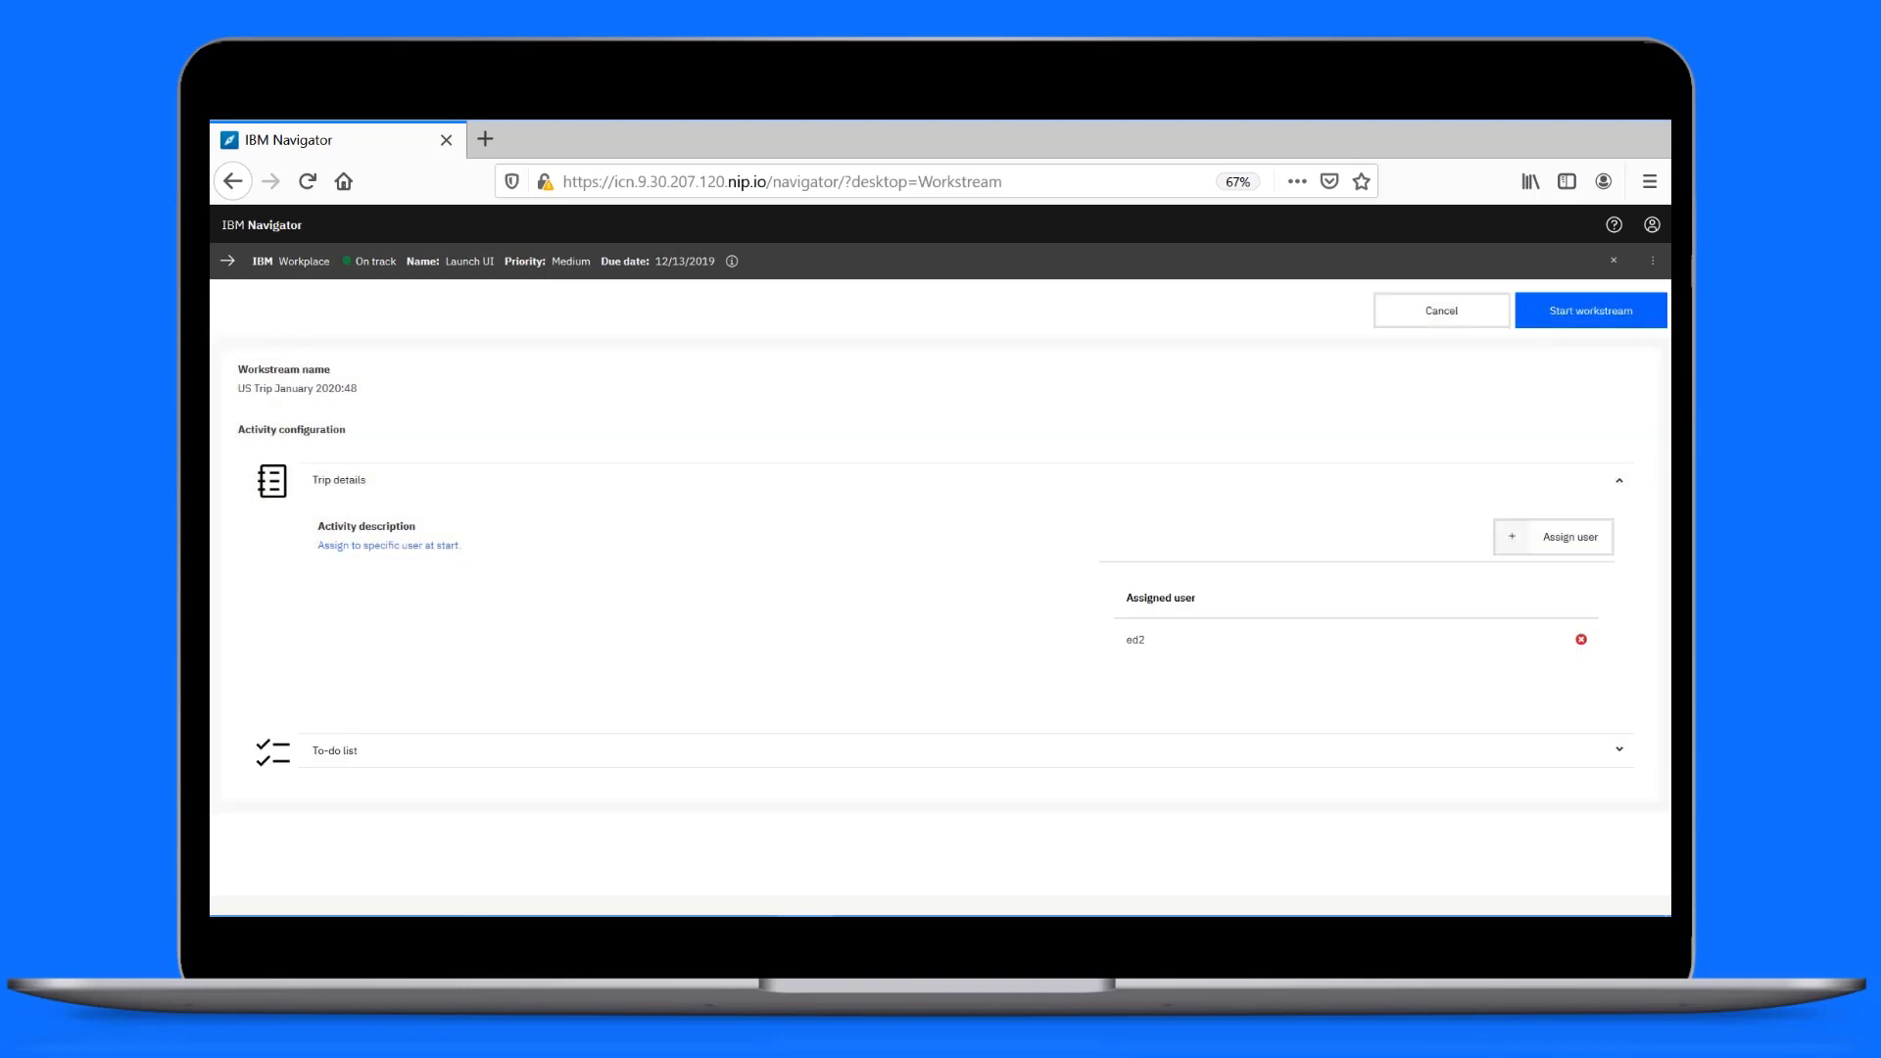
{"action": "left_click", "coordinate": [1618, 487]}
Reword the first To-do list item to 'Get manager's approval'.
{"action": "left_click", "coordinate": [1617, 550]}
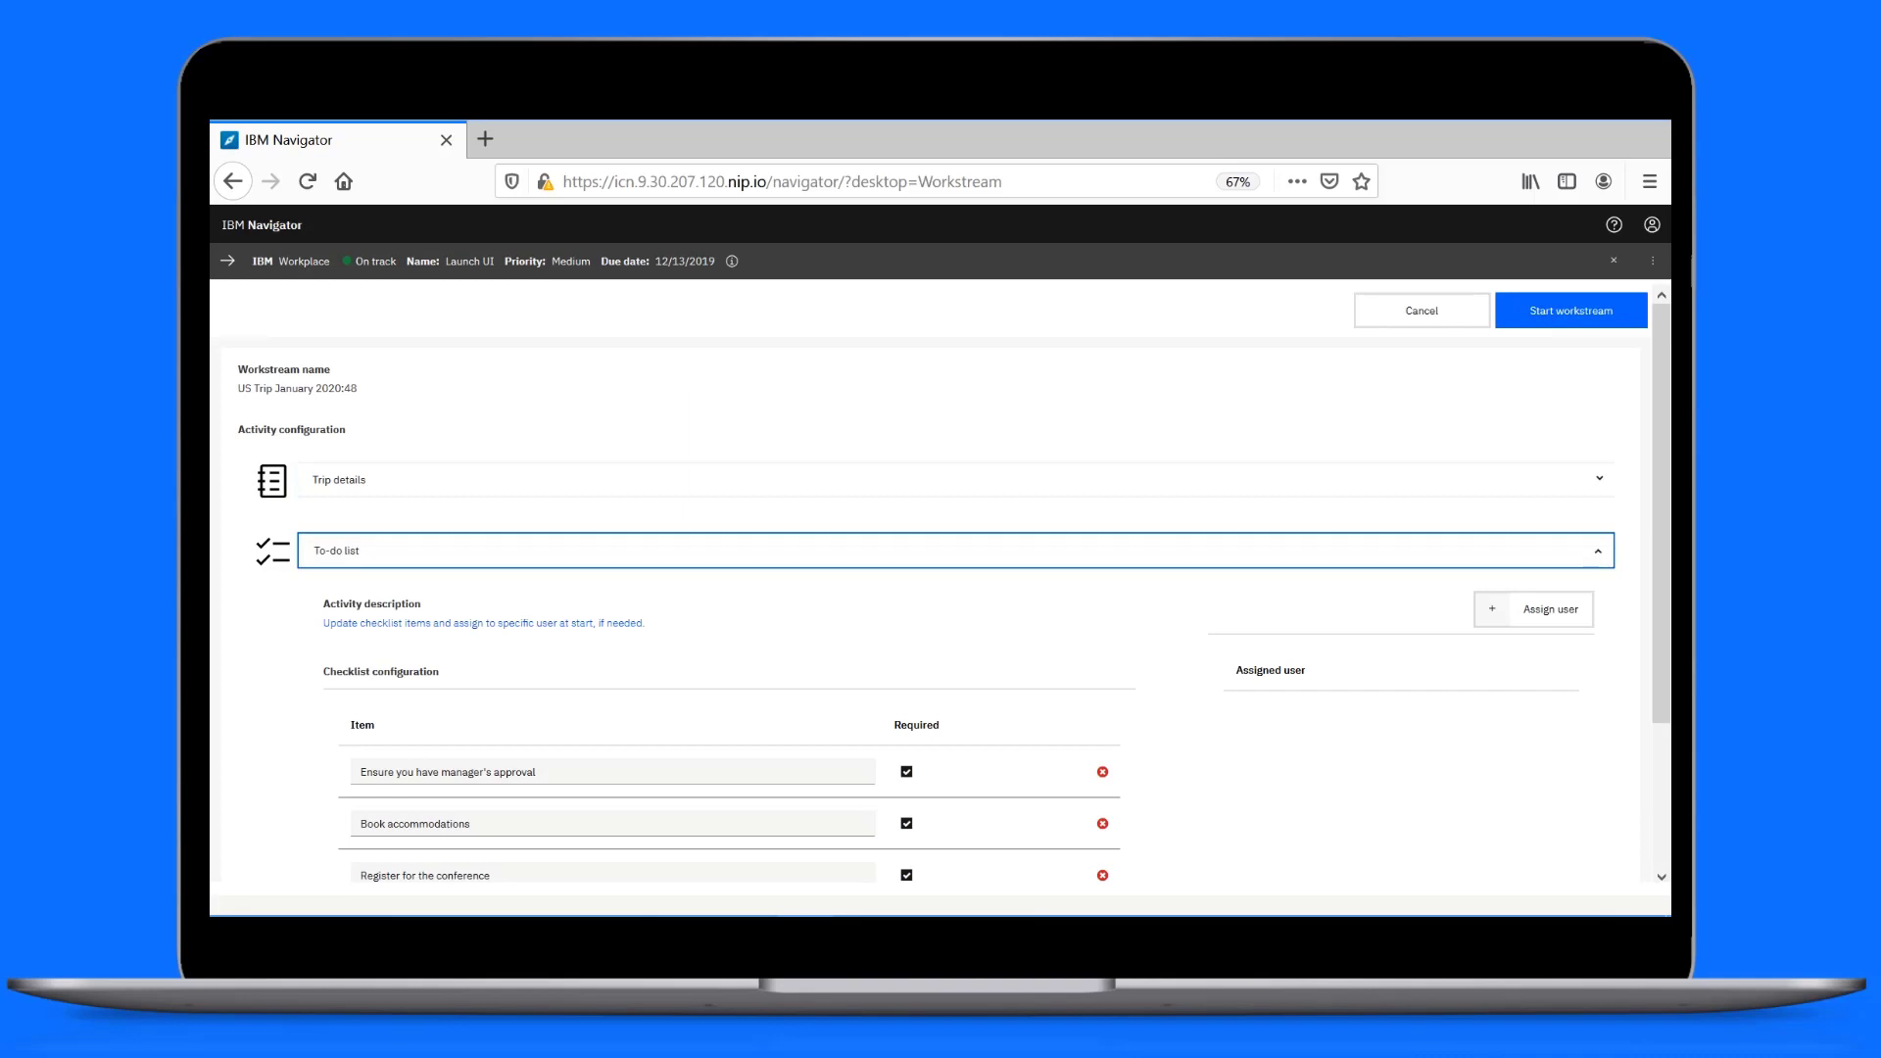
{"action": "left_click_drag", "start_coordinate": [1668, 591], "coordinate": [1668, 715]}
{"action": "left_click_drag", "start_coordinate": [441, 579], "coordinate": [359, 579]}
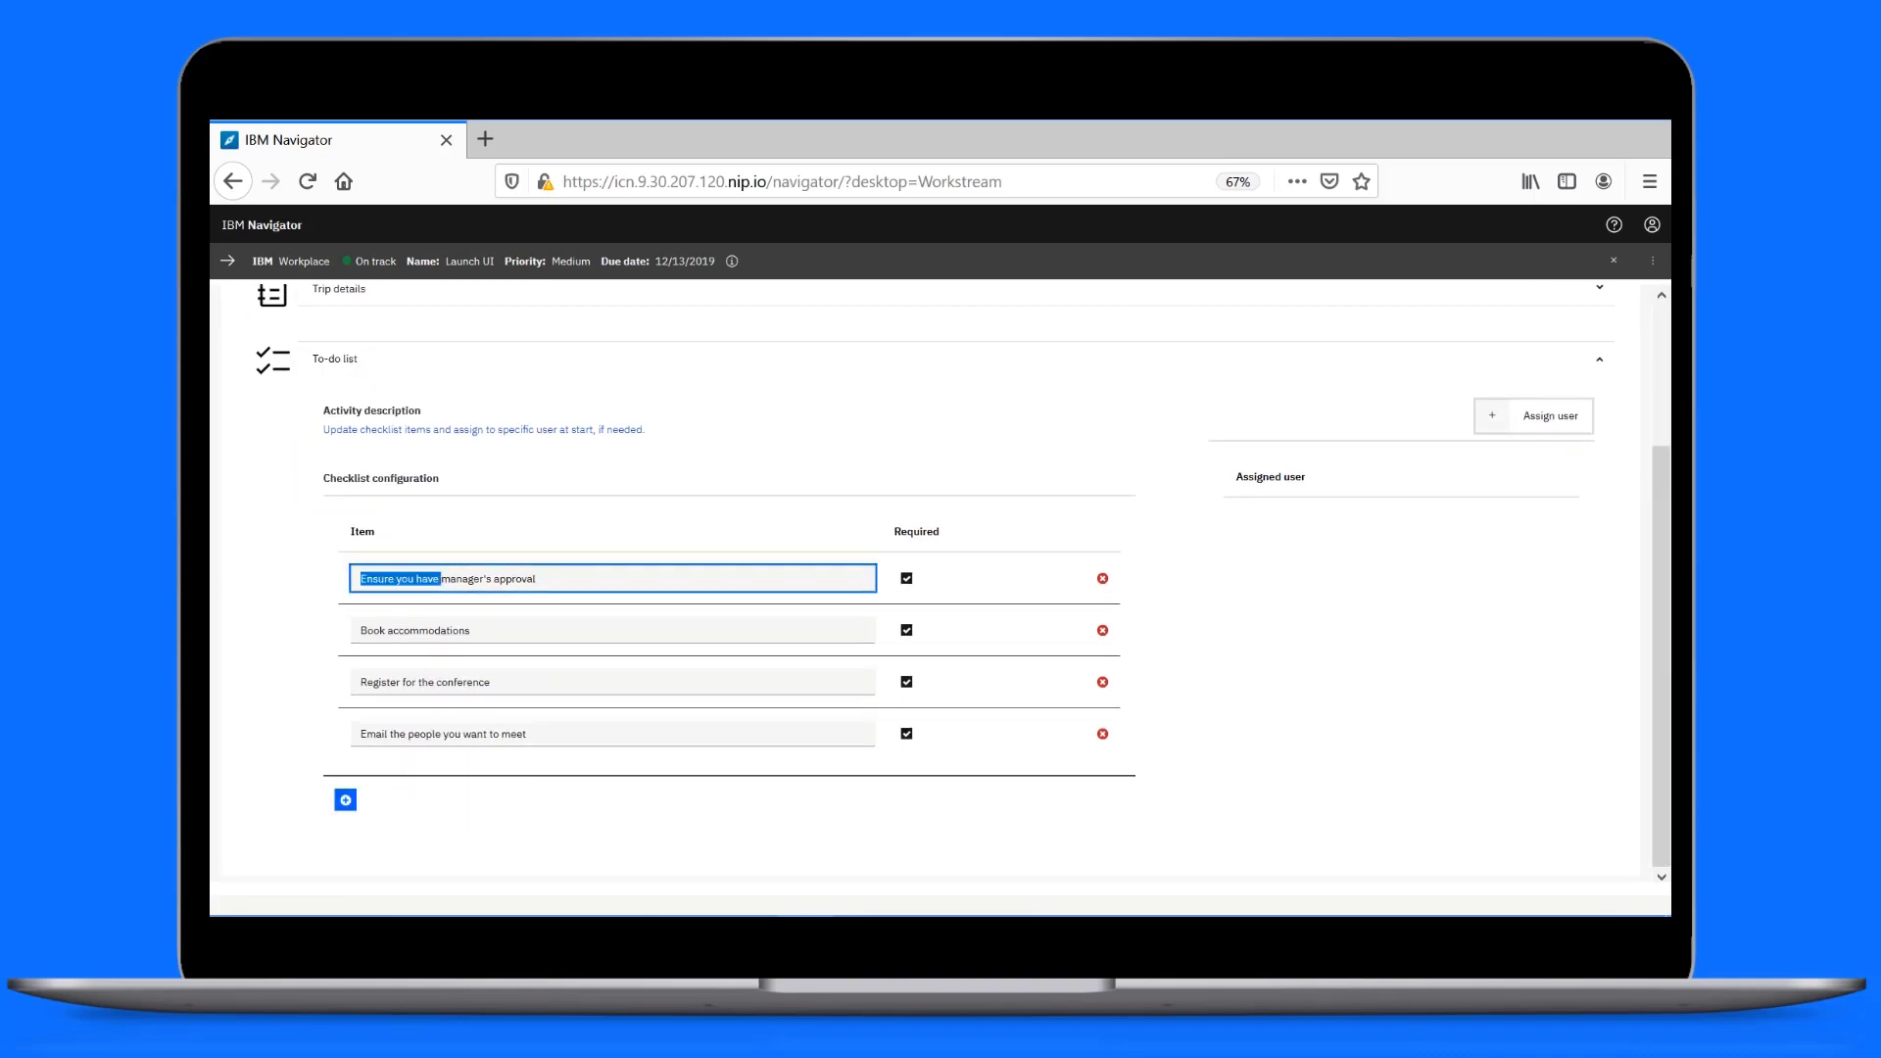
{"action": "type", "text": "Get"}
Assign the second matching user to the To-do list activity.
{"action": "left_click", "coordinate": [1553, 417]}
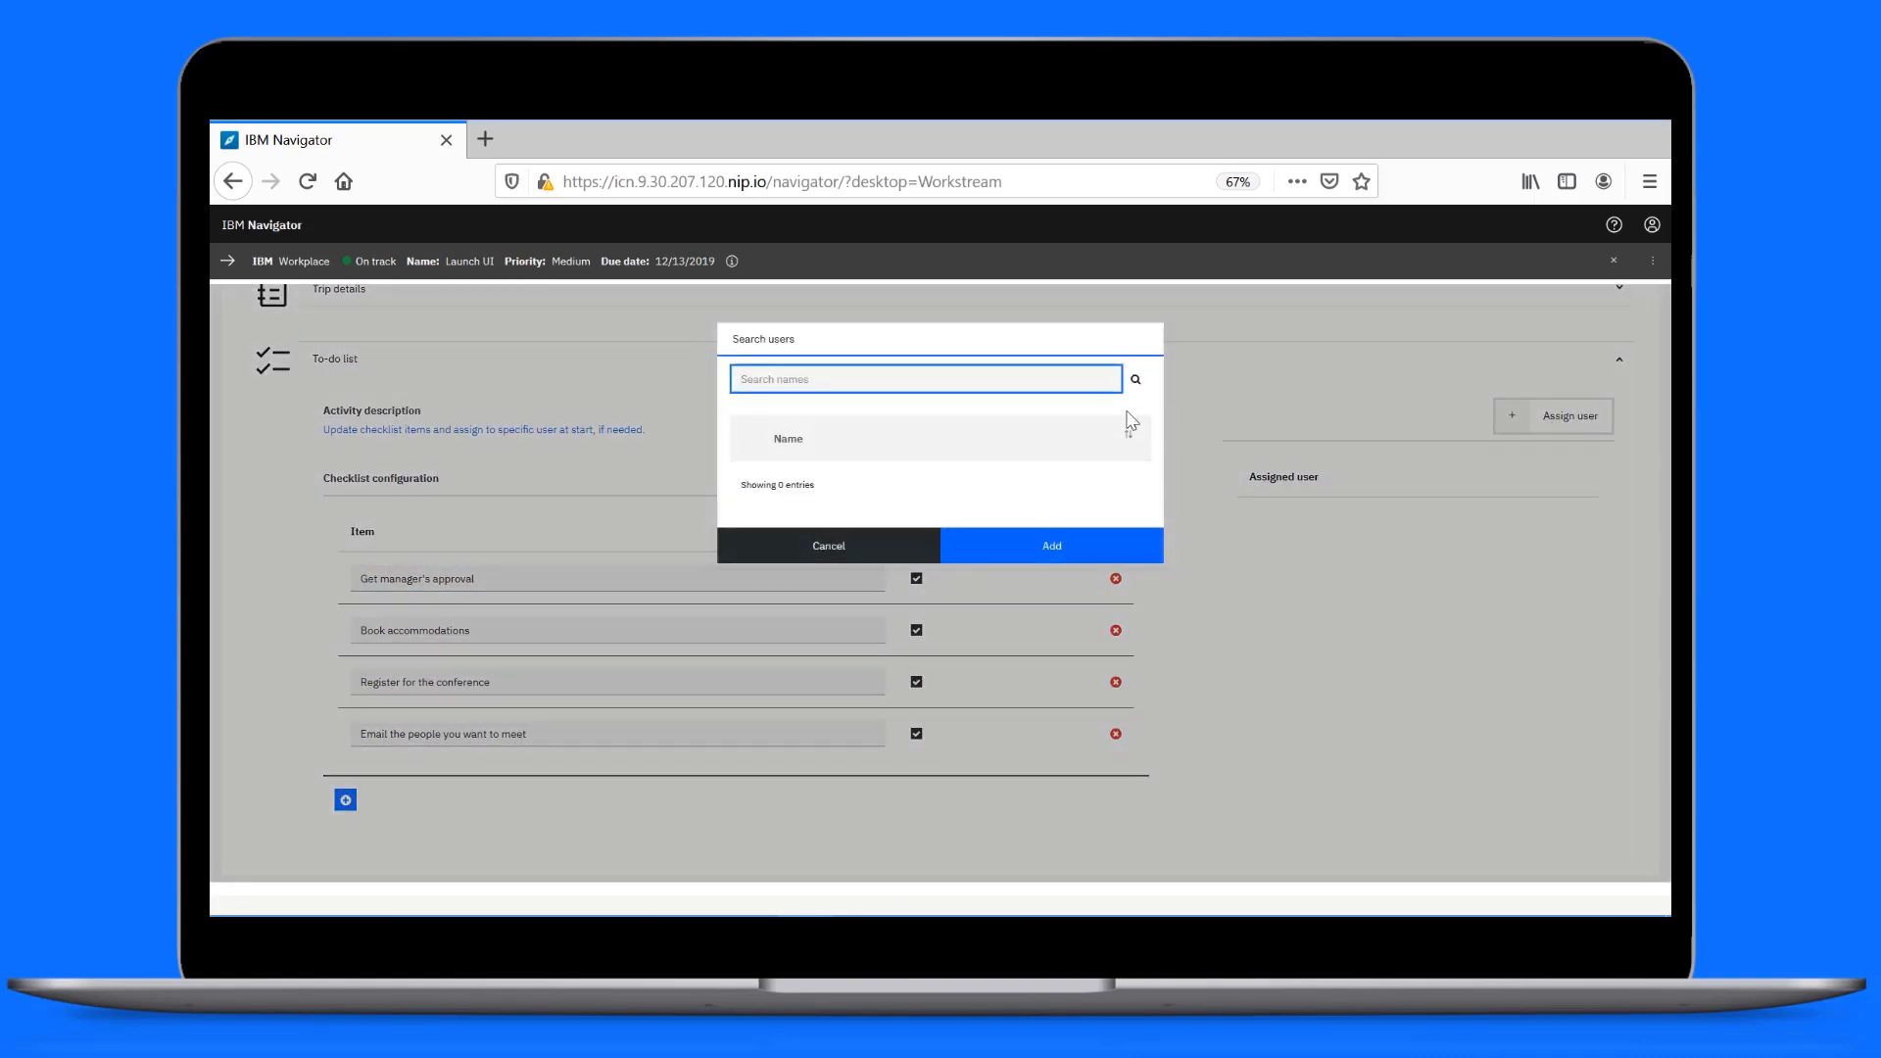
{"action": "type", "text": "ed"}
{"action": "left_click", "coordinate": [752, 526]}
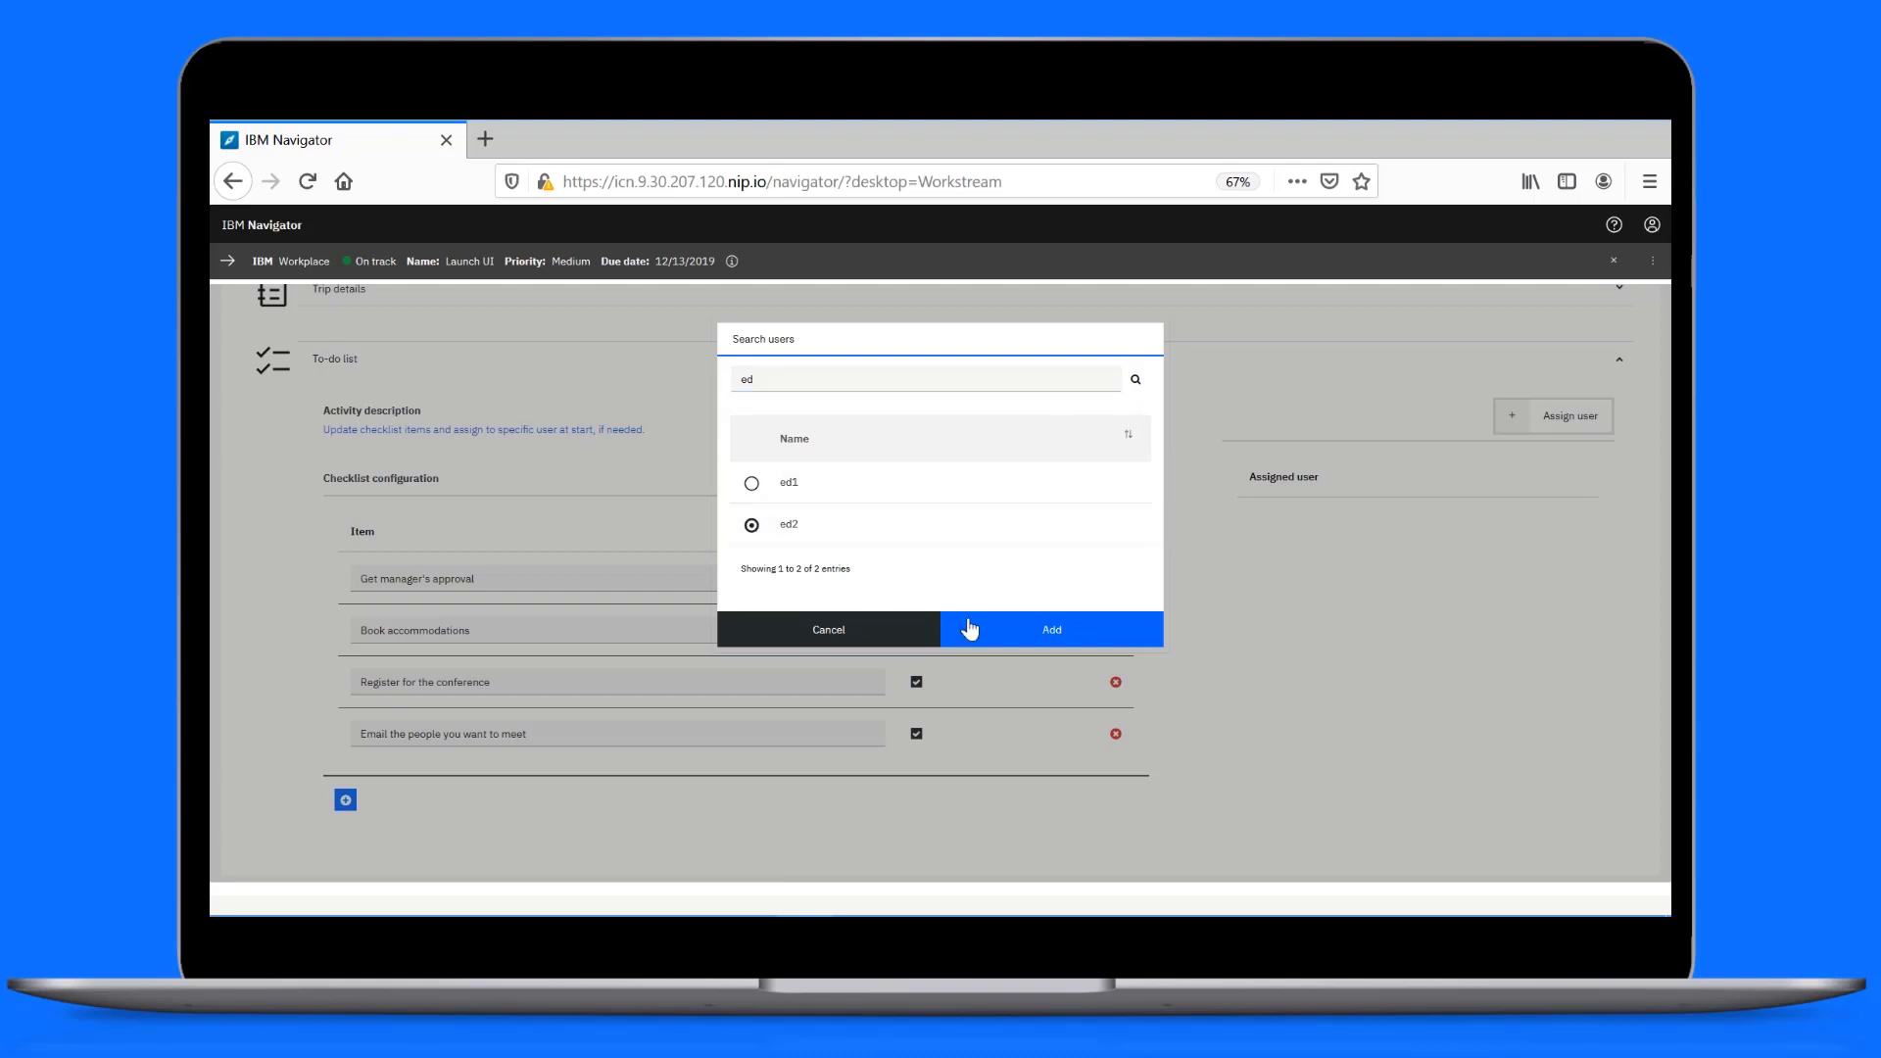
{"action": "left_click", "coordinate": [965, 629]}
{"action": "left_click_drag", "start_coordinate": [1660, 570], "coordinate": [1655, 402]}
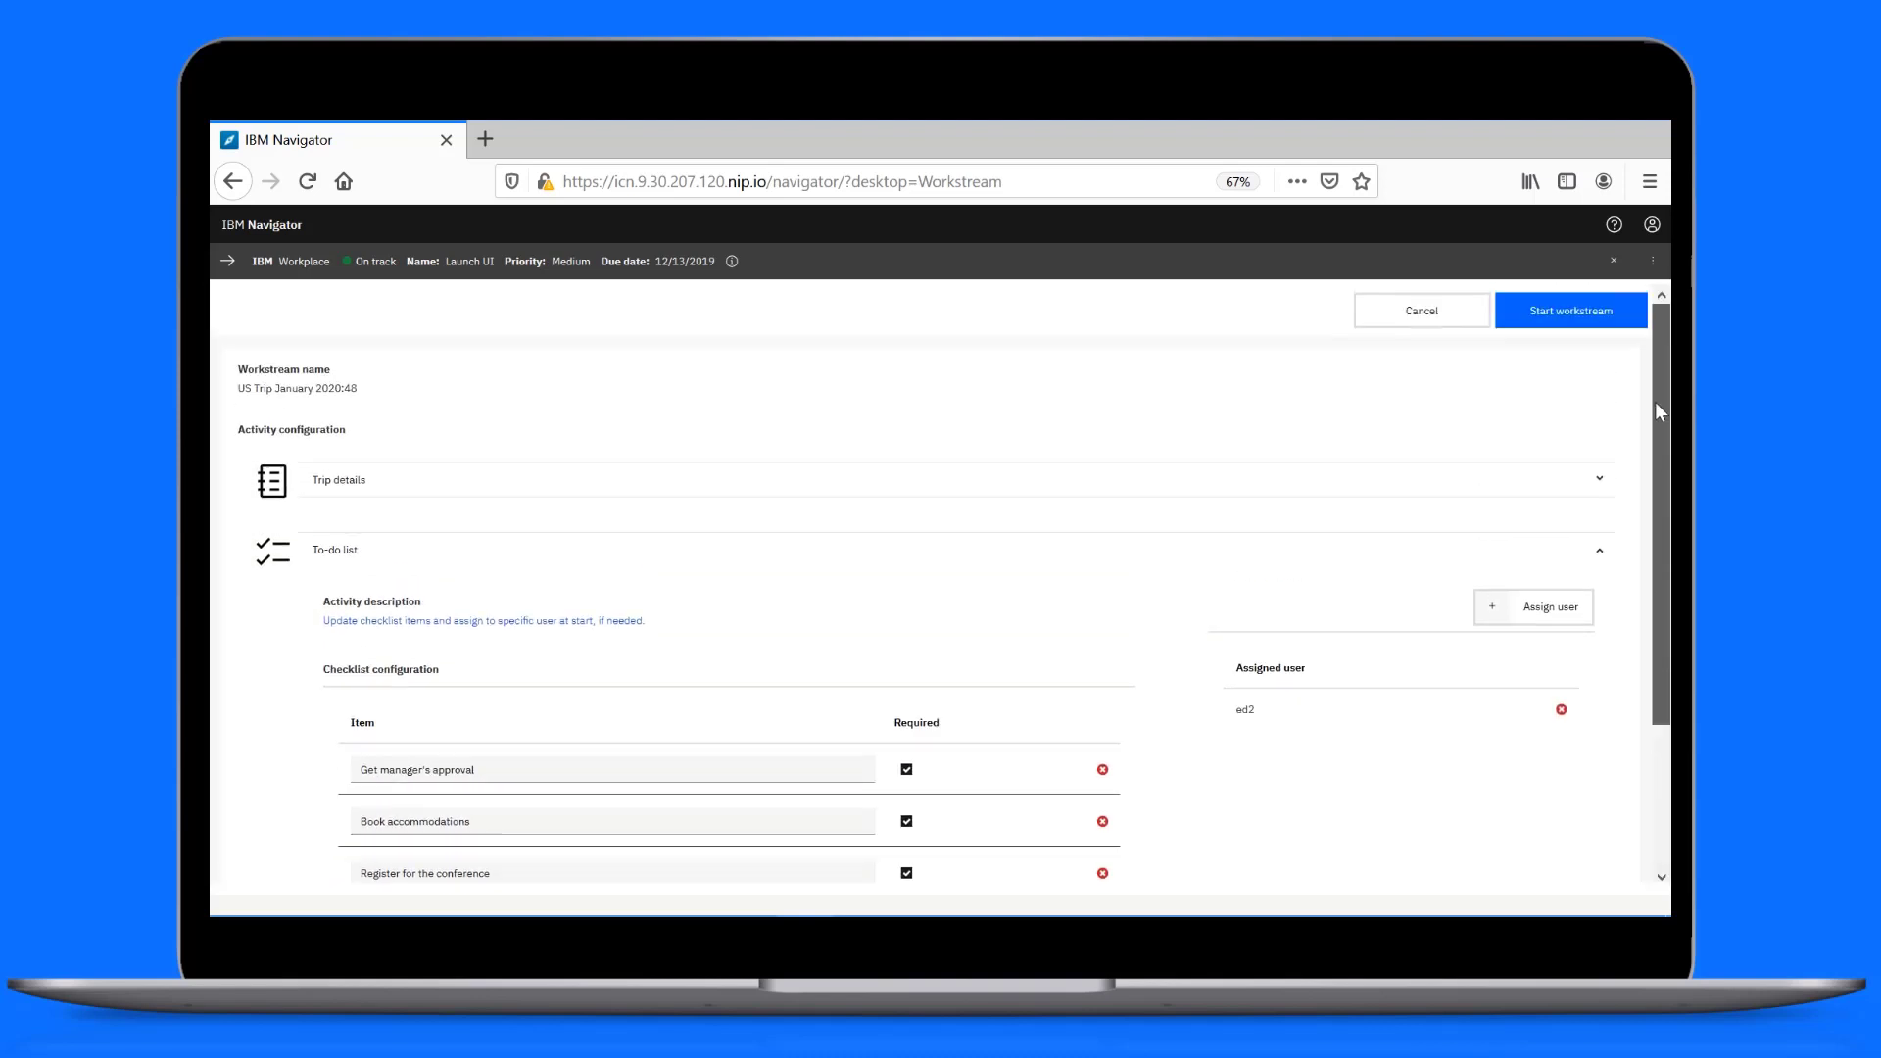
Start the workstream, open its Trip details task and claim it.
{"action": "left_click", "coordinate": [1591, 313]}
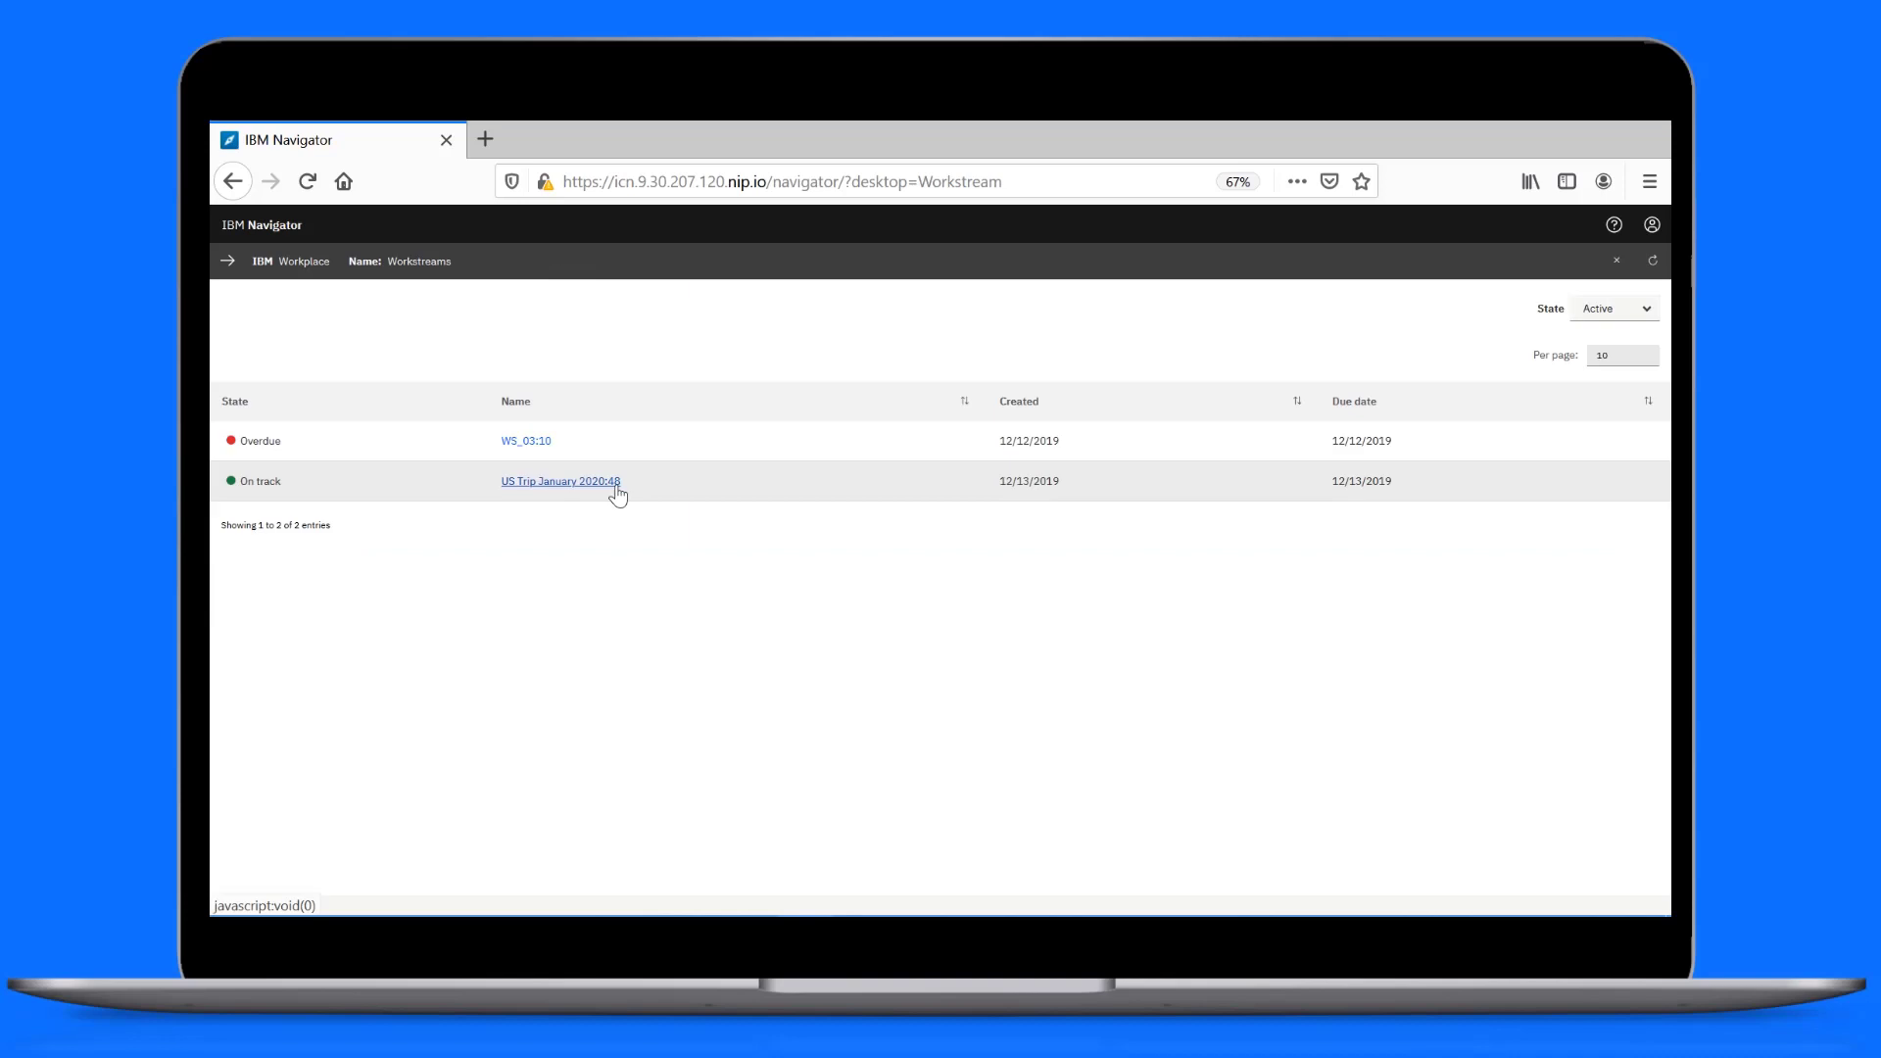
{"action": "left_click", "coordinate": [588, 481]}
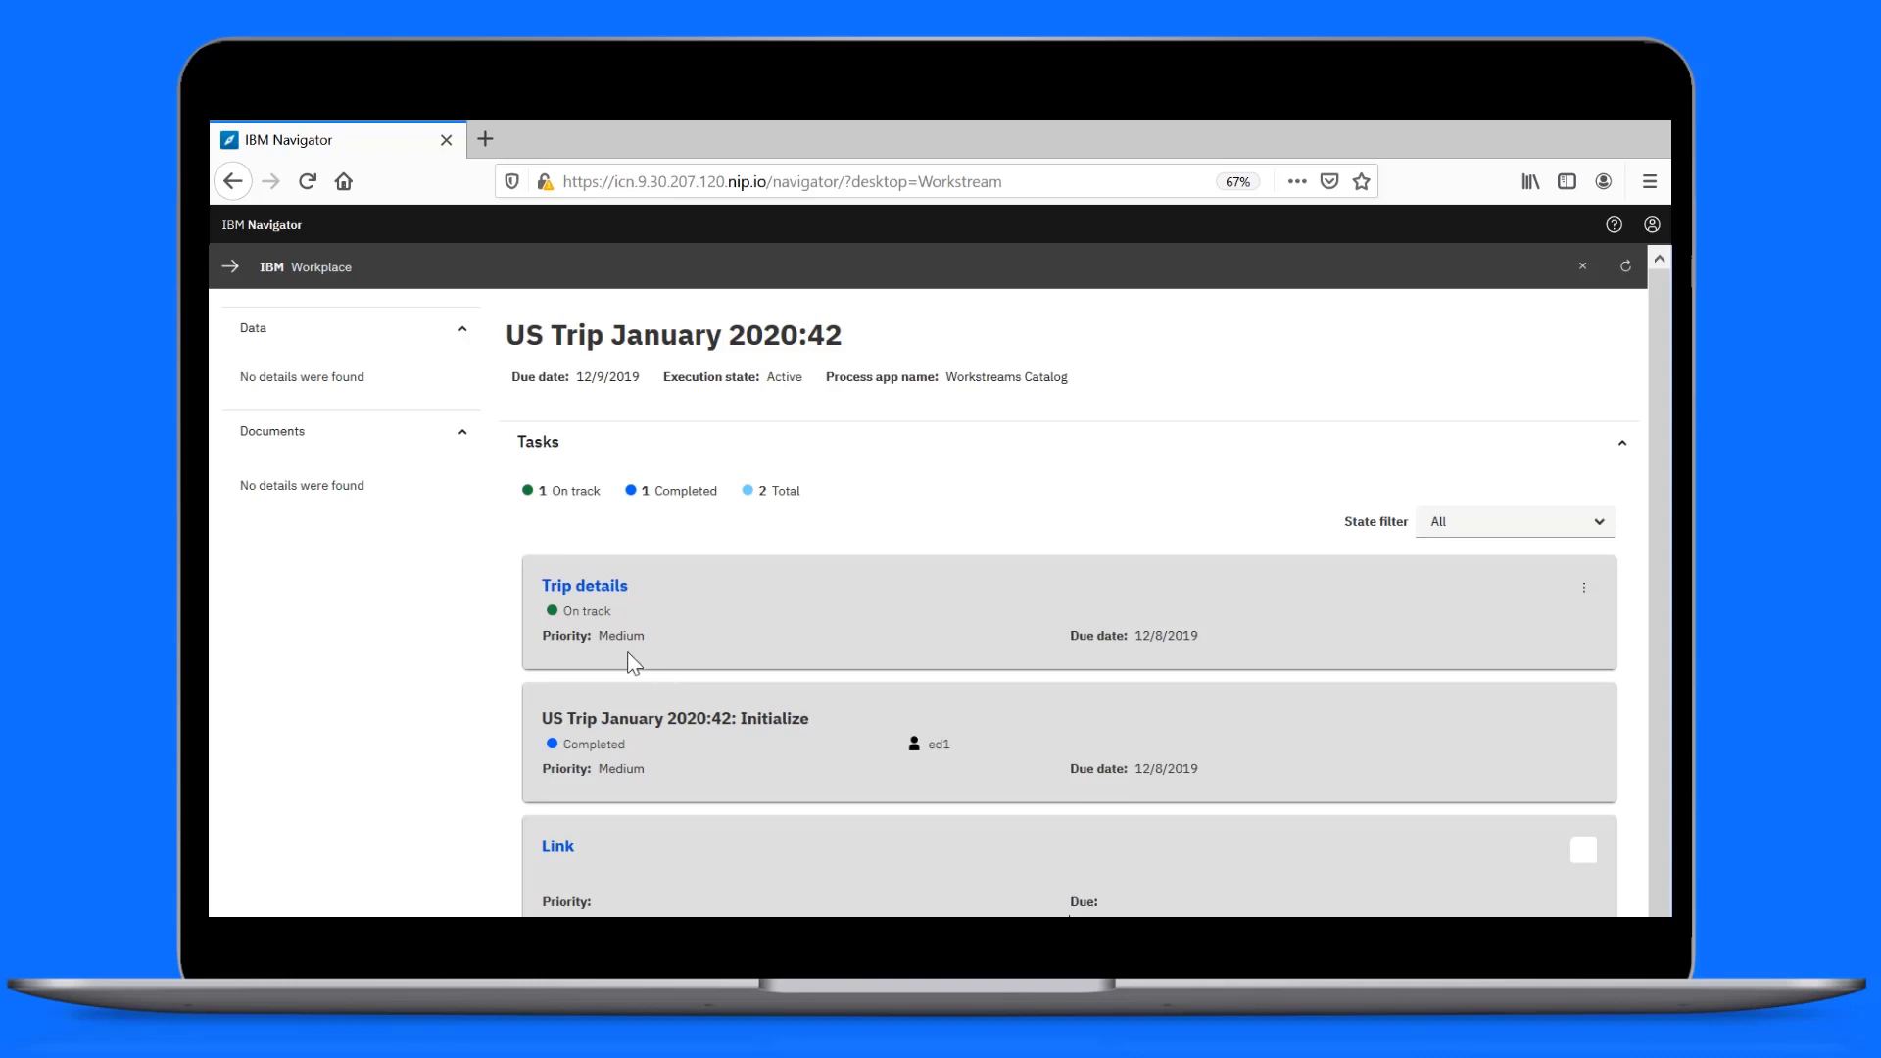
{"action": "left_click", "coordinate": [624, 590]}
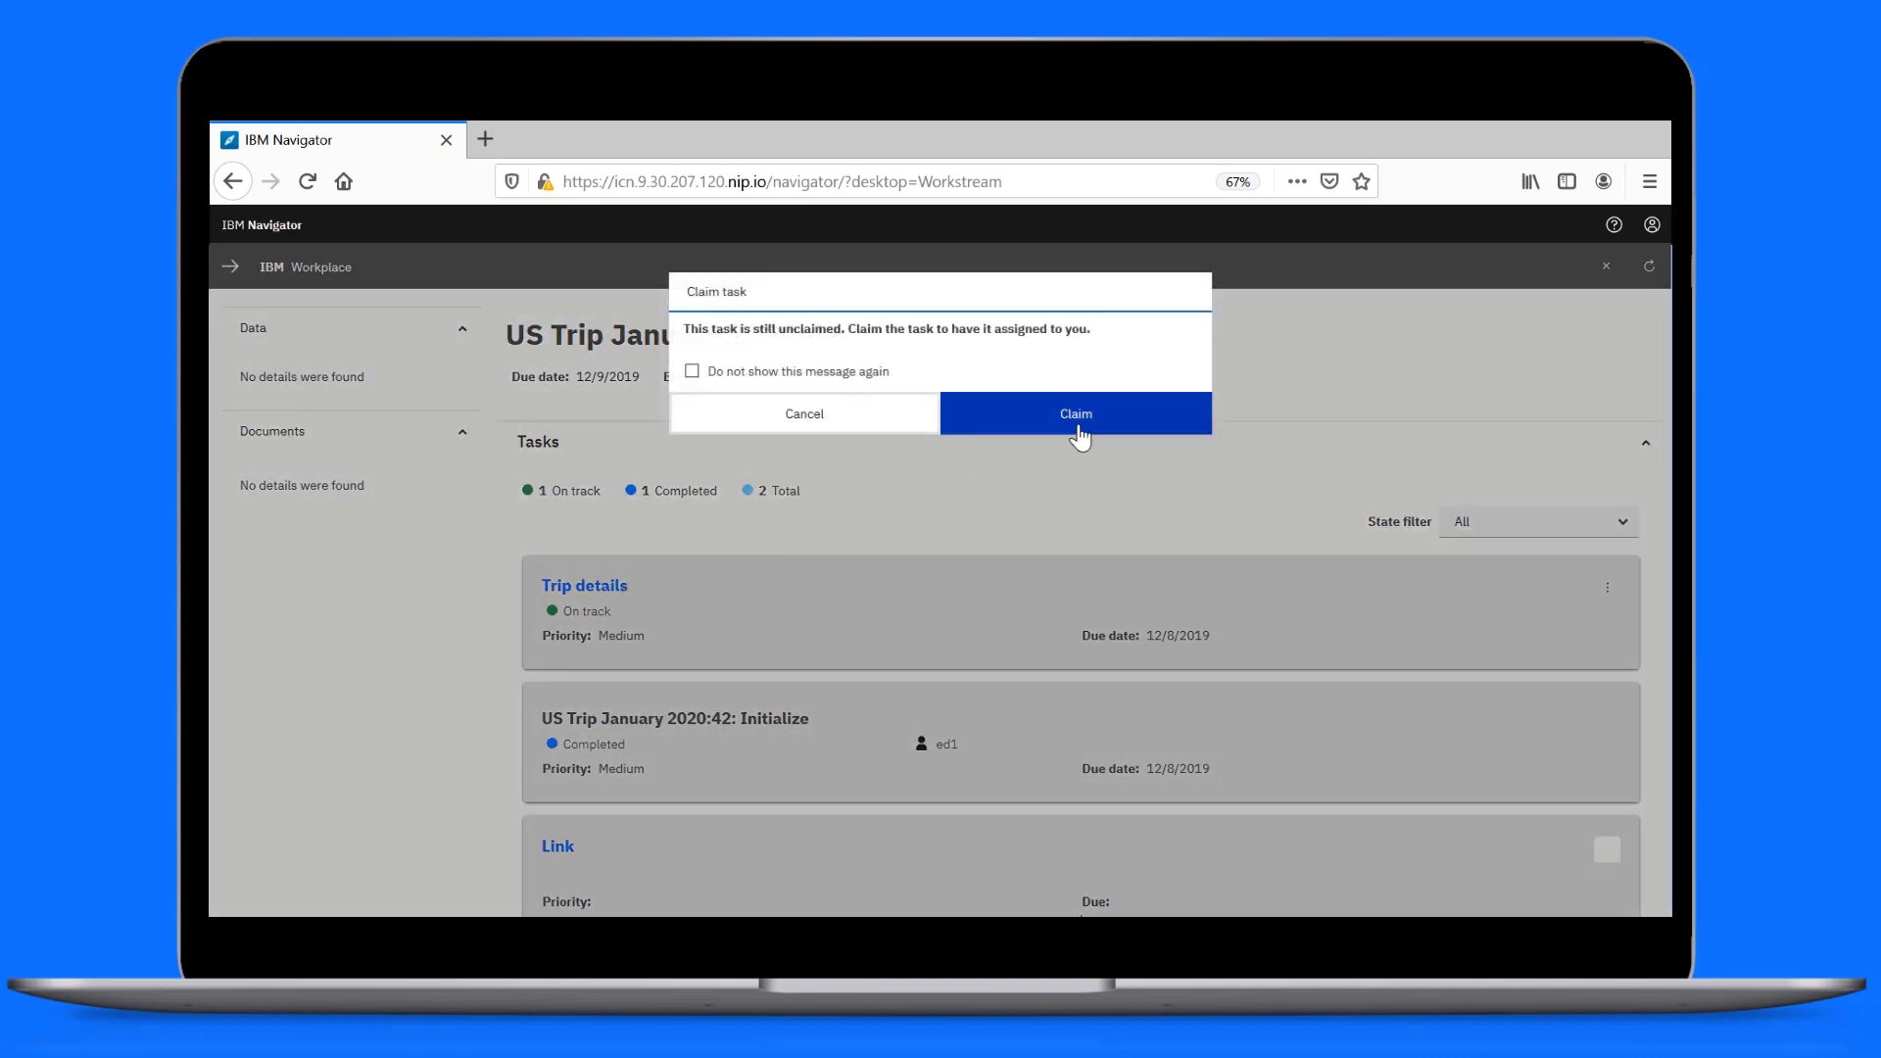
{"action": "left_click", "coordinate": [1087, 424]}
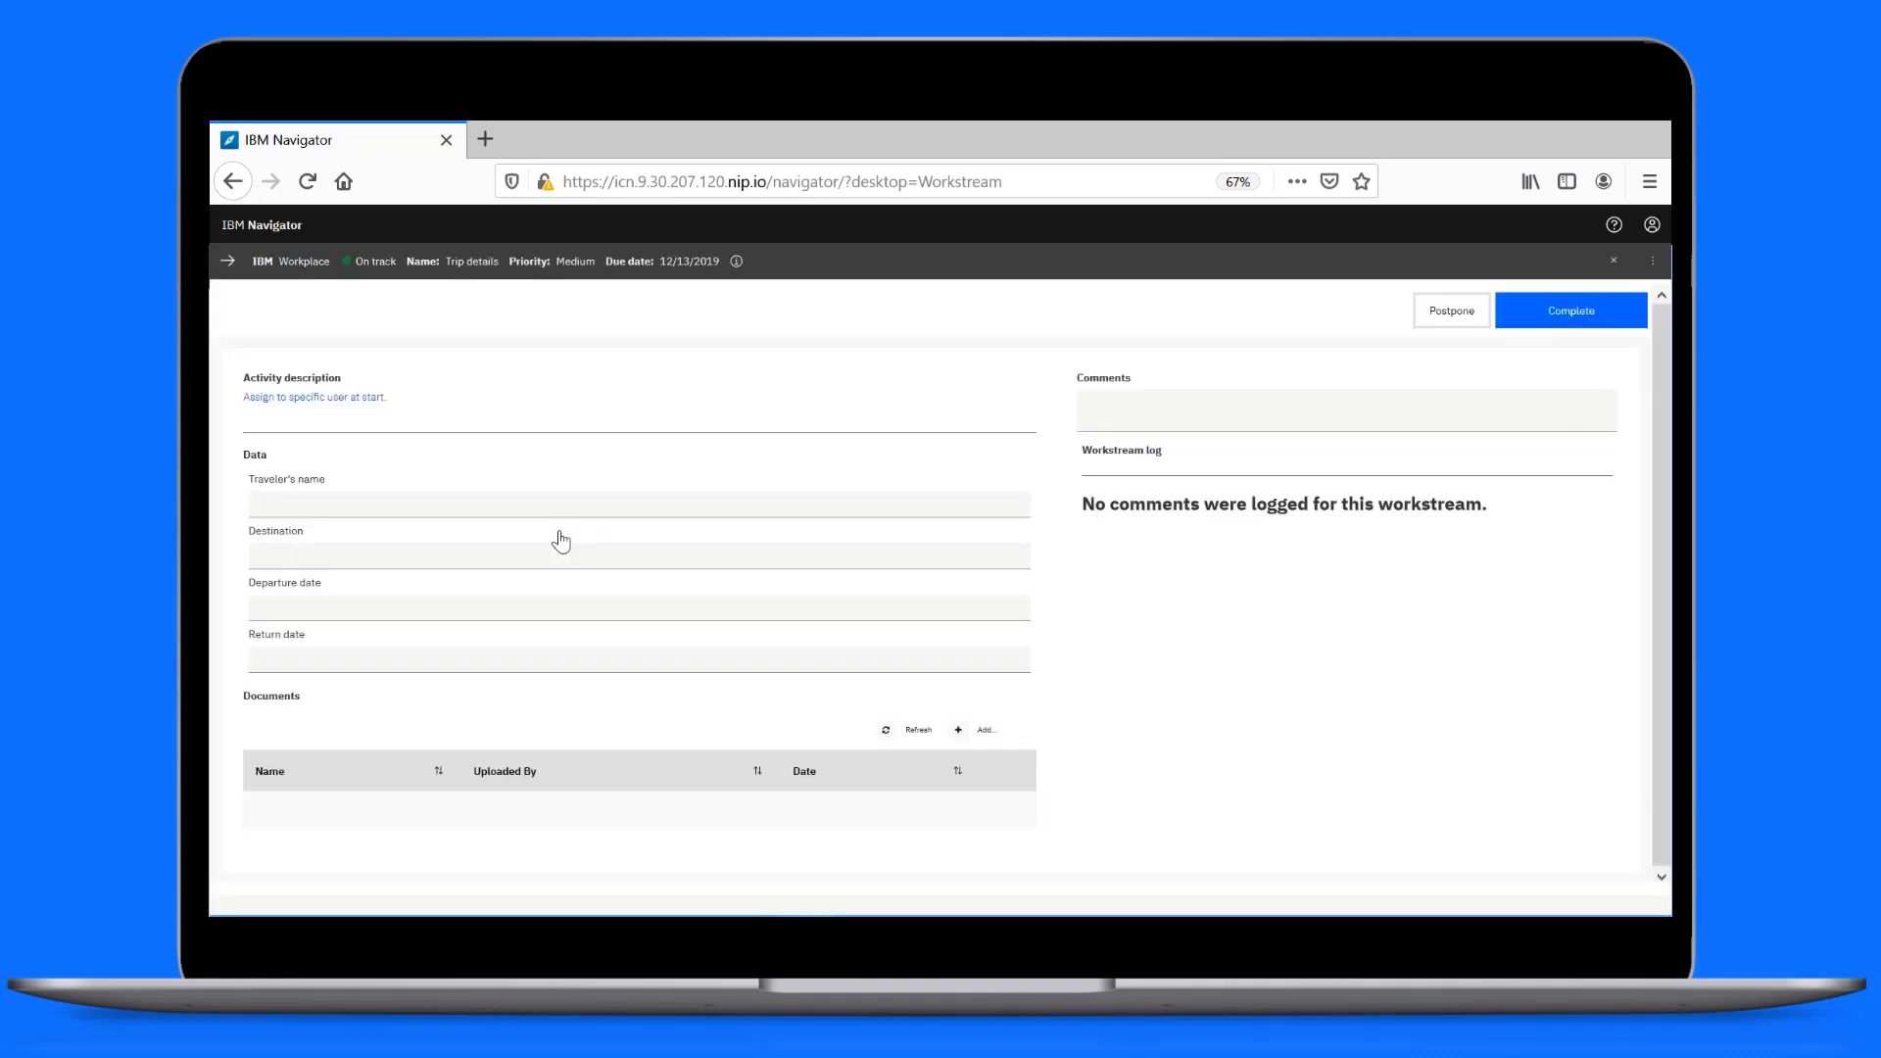
Enter the traveler's name and destination Chicago, IL.
{"action": "left_click", "coordinate": [485, 504]}
{"action": "type", "text": "John Smith"}
{"action": "left_click", "coordinate": [377, 558]}
{"action": "type", "text": "Chicago, "}
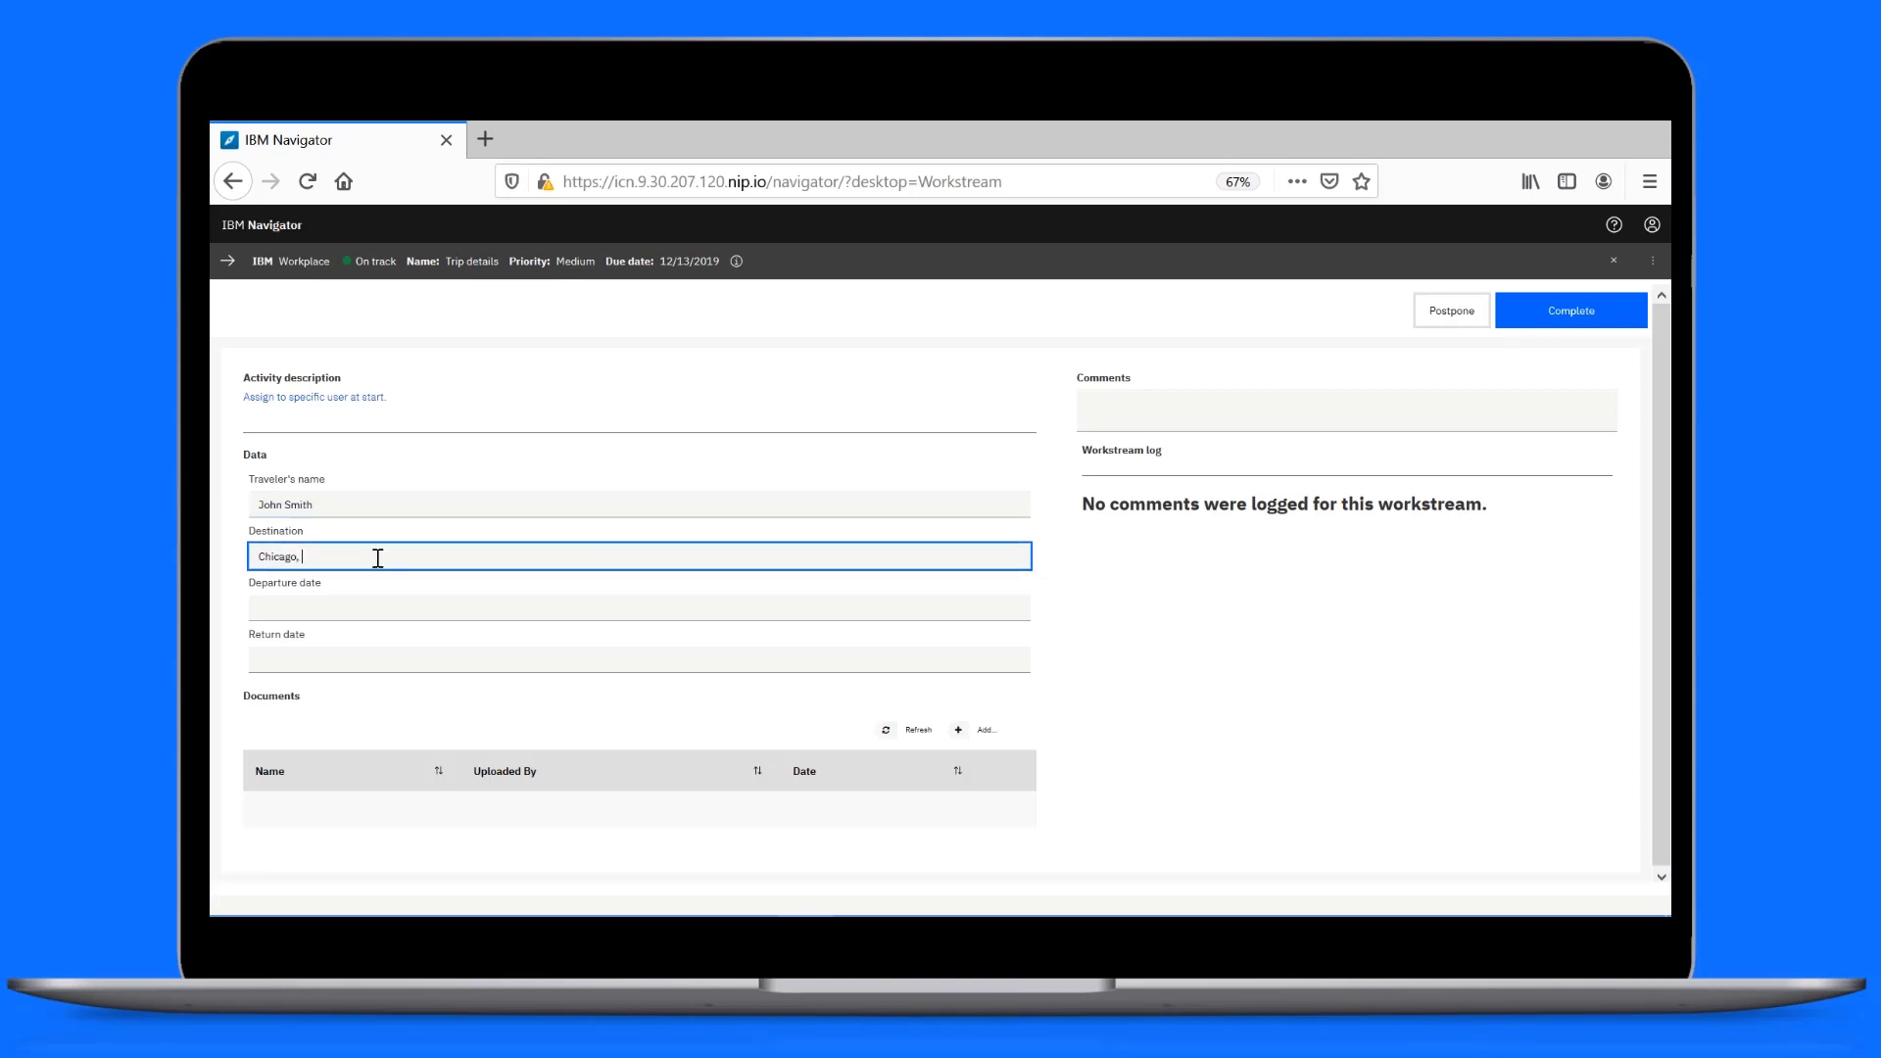
{"action": "type", "text": "IL"}
Set departure 1/7/2020 and return 1/9/2020, comment 'Details in, date', and complete the task.
{"action": "key", "text": "Tab"}
{"action": "left_click", "coordinate": [452, 382]}
{"action": "left_click", "coordinate": [333, 474]}
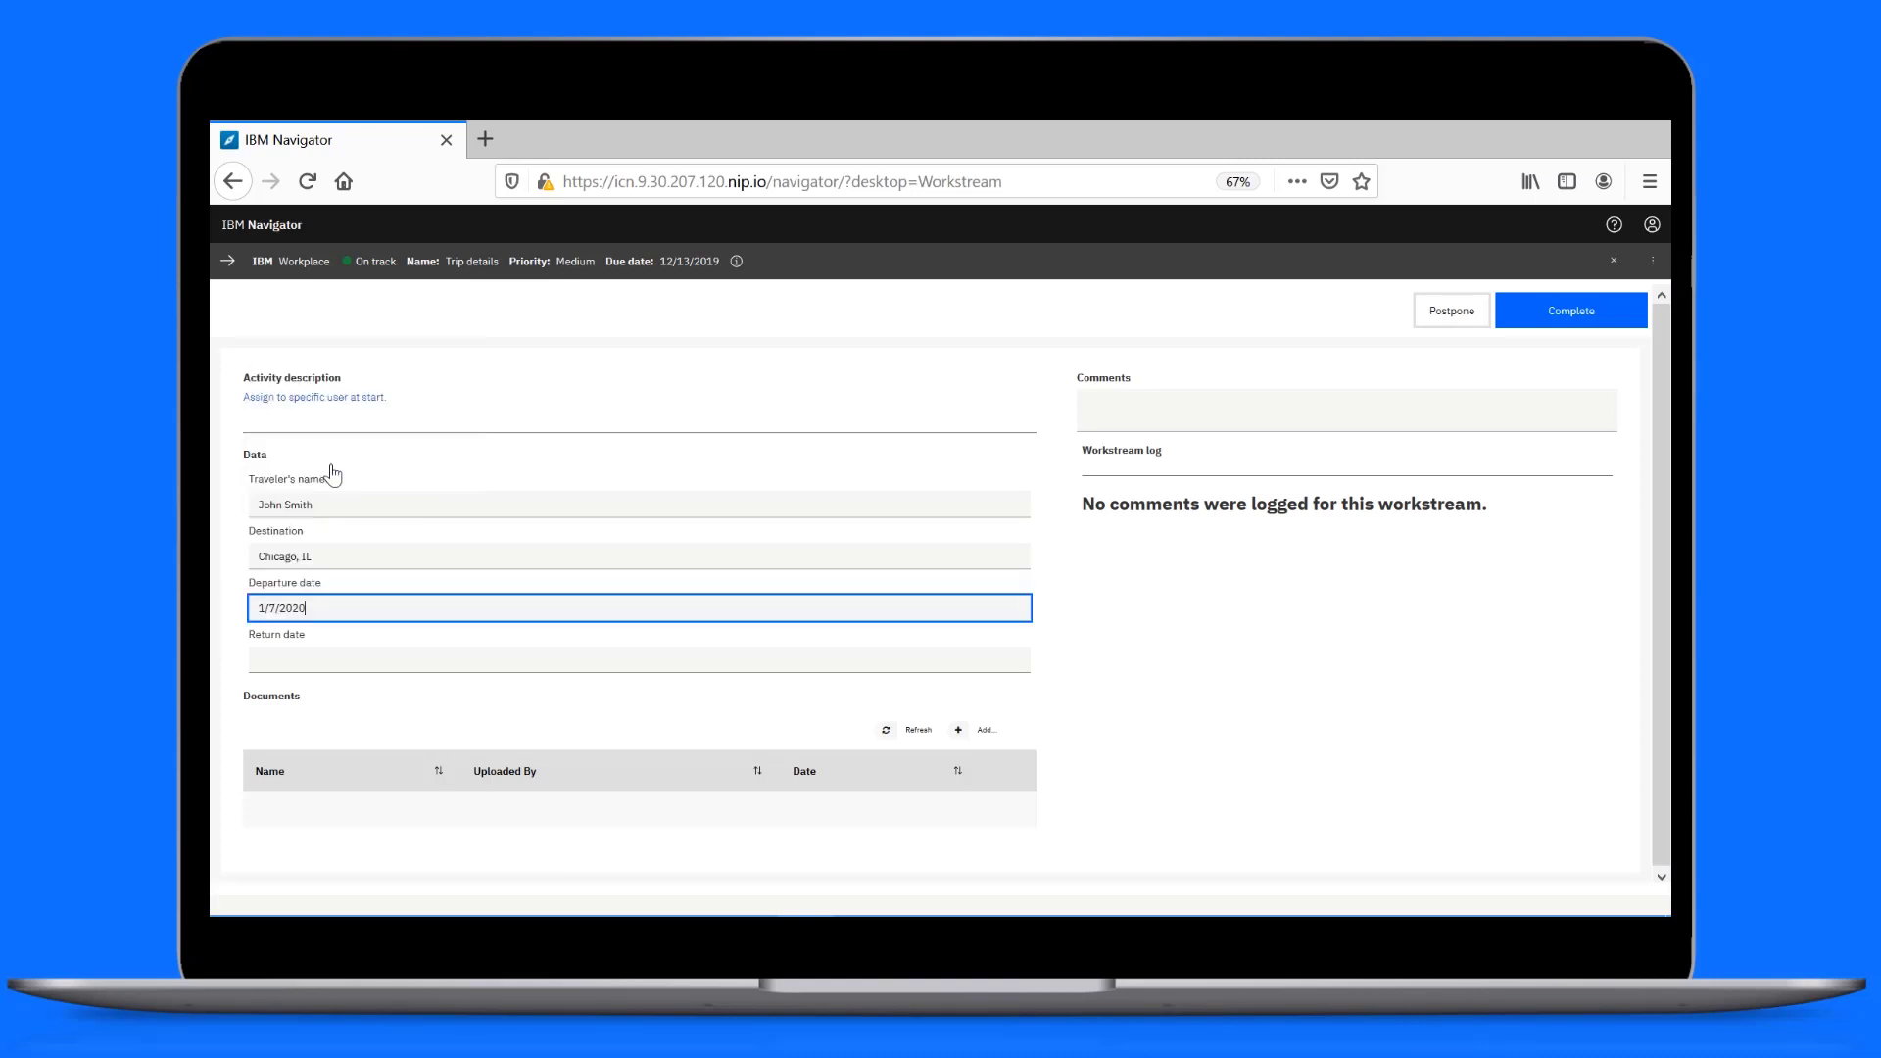
{"action": "left_click", "coordinate": [314, 661]}
{"action": "left_click", "coordinate": [450, 432]}
{"action": "left_click", "coordinate": [386, 518]}
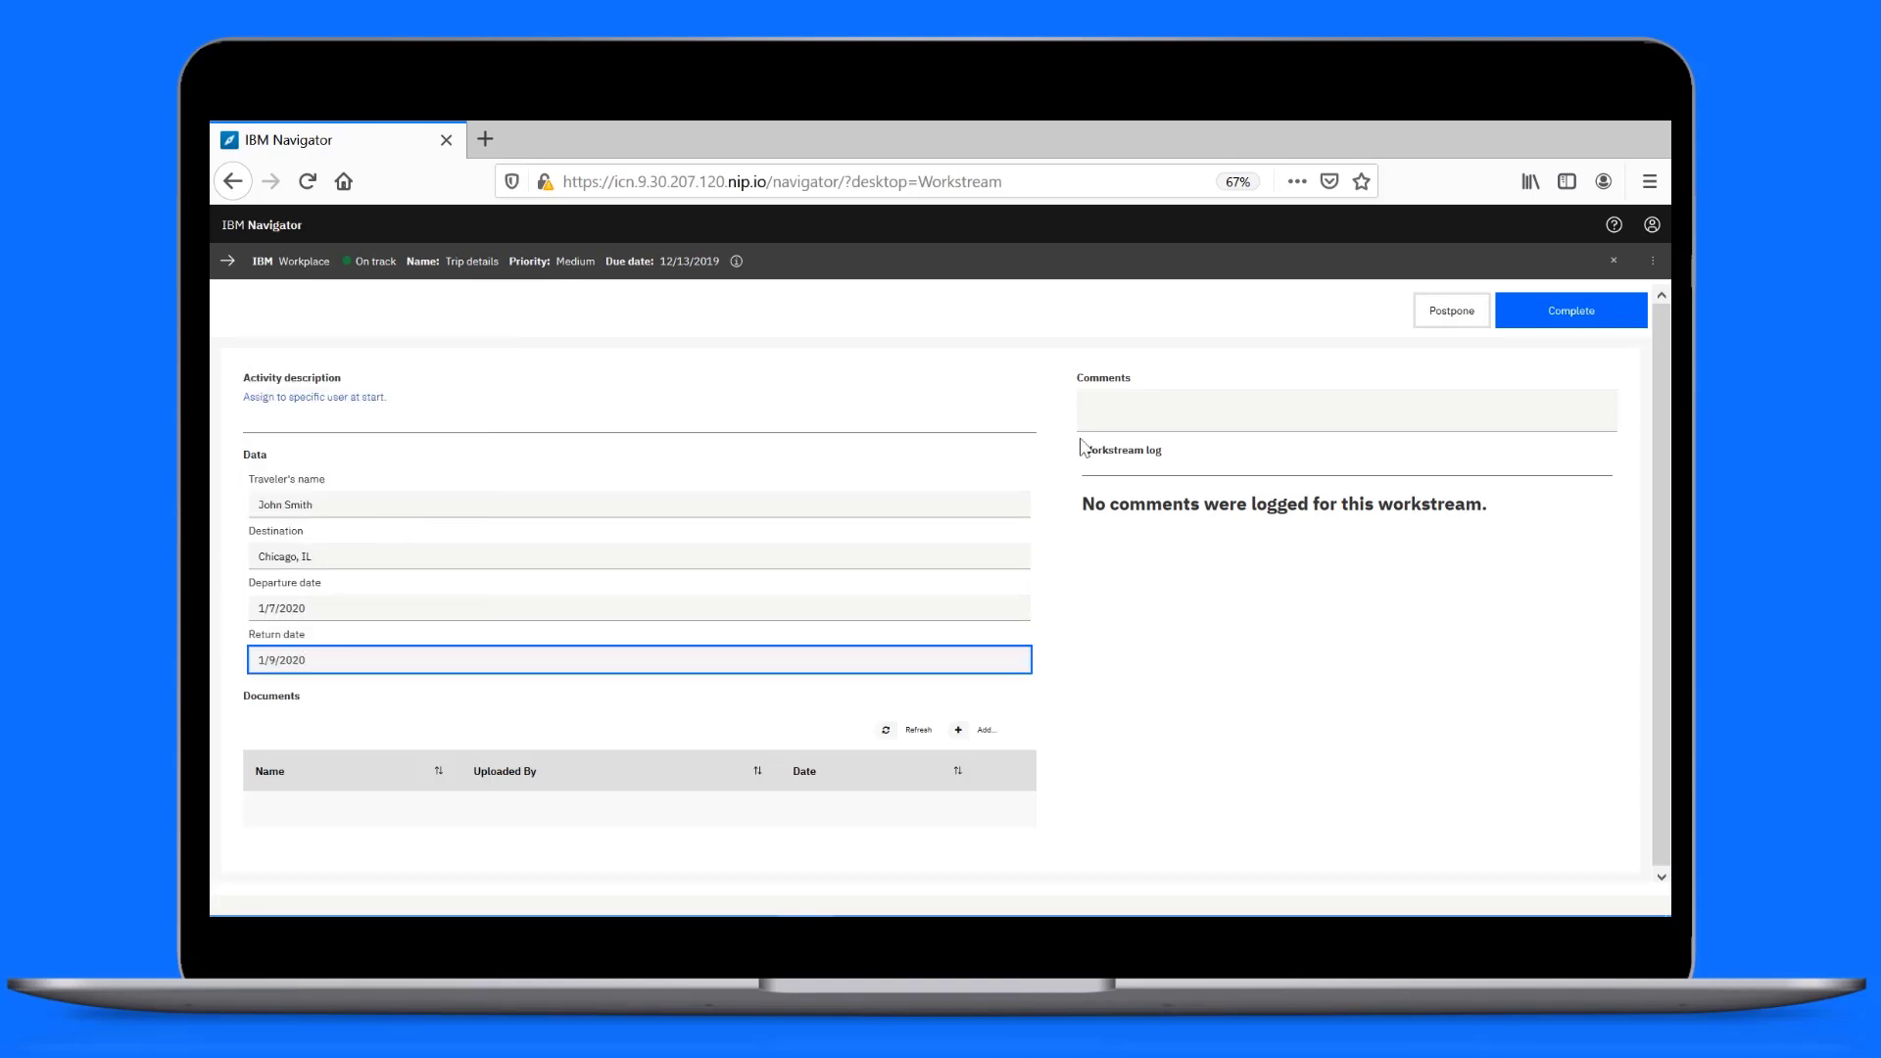
{"action": "left_click", "coordinate": [1111, 423]}
{"action": "type", "text": "Details in, dates set."}
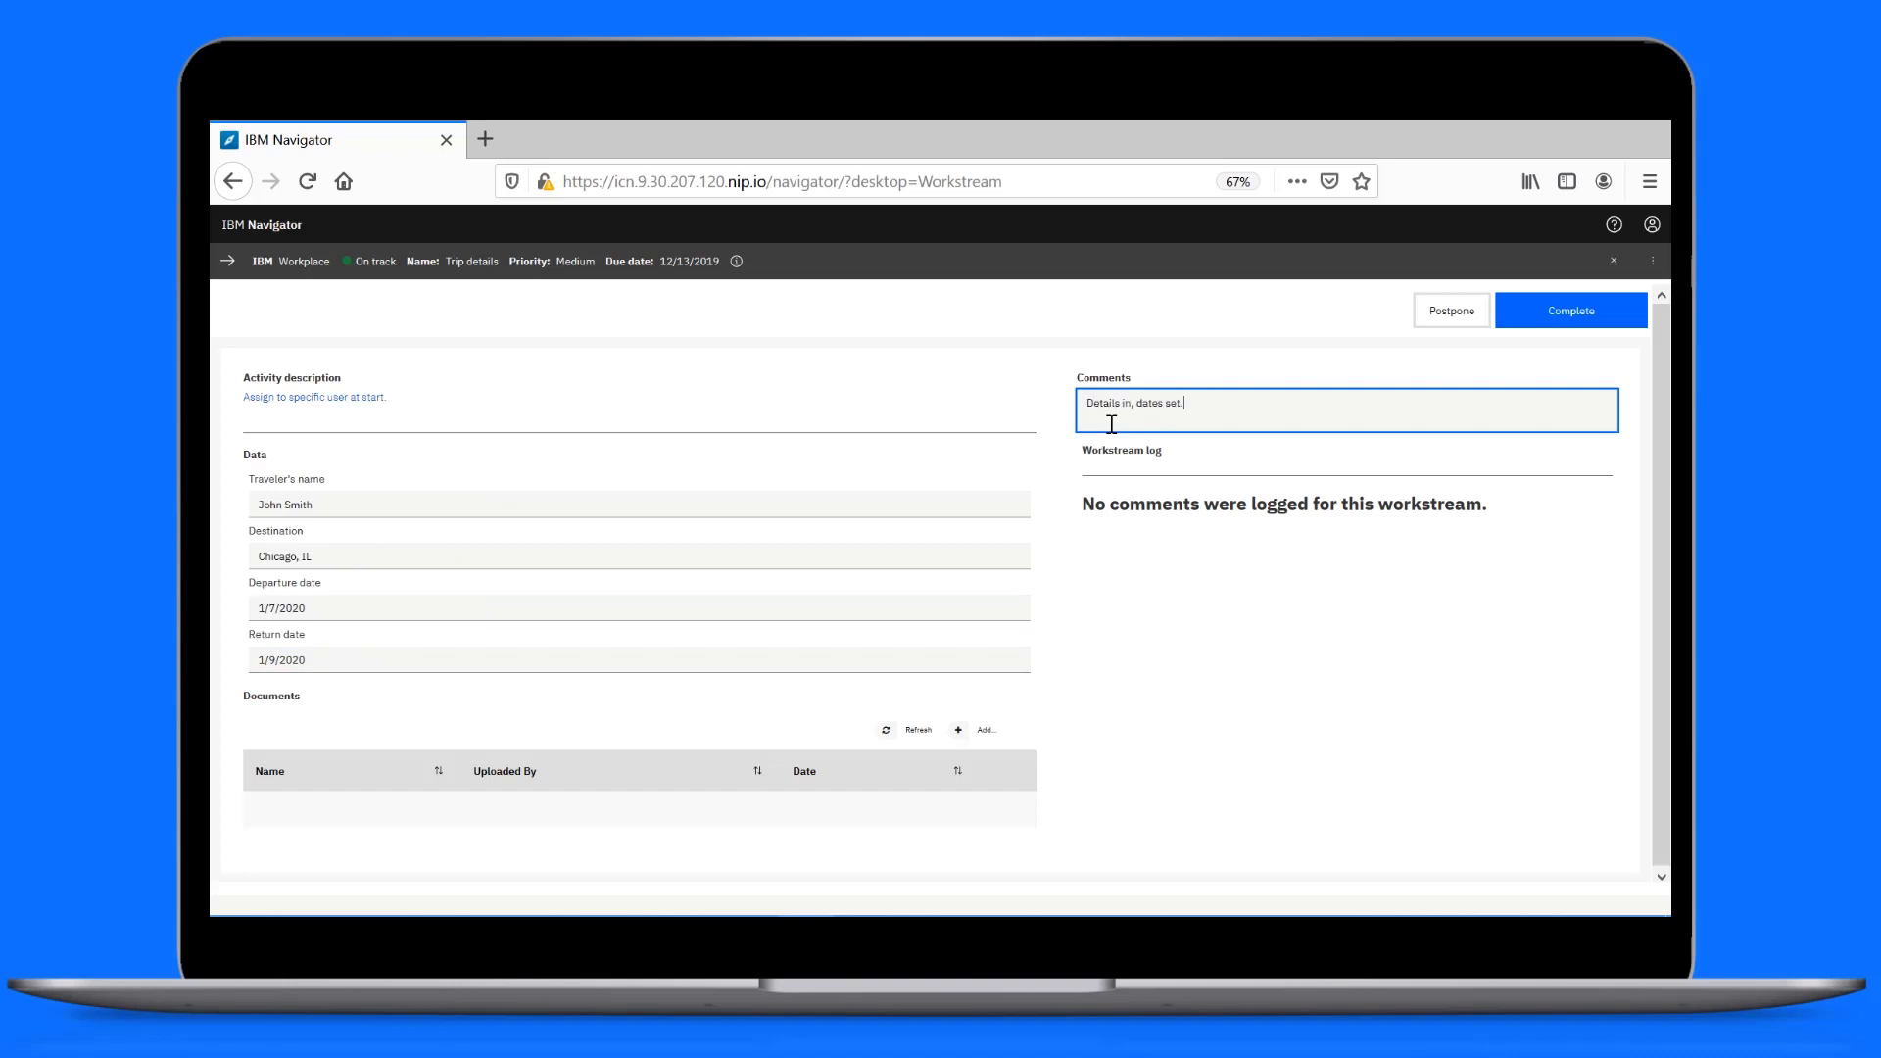
{"action": "left_click", "coordinate": [1573, 314]}
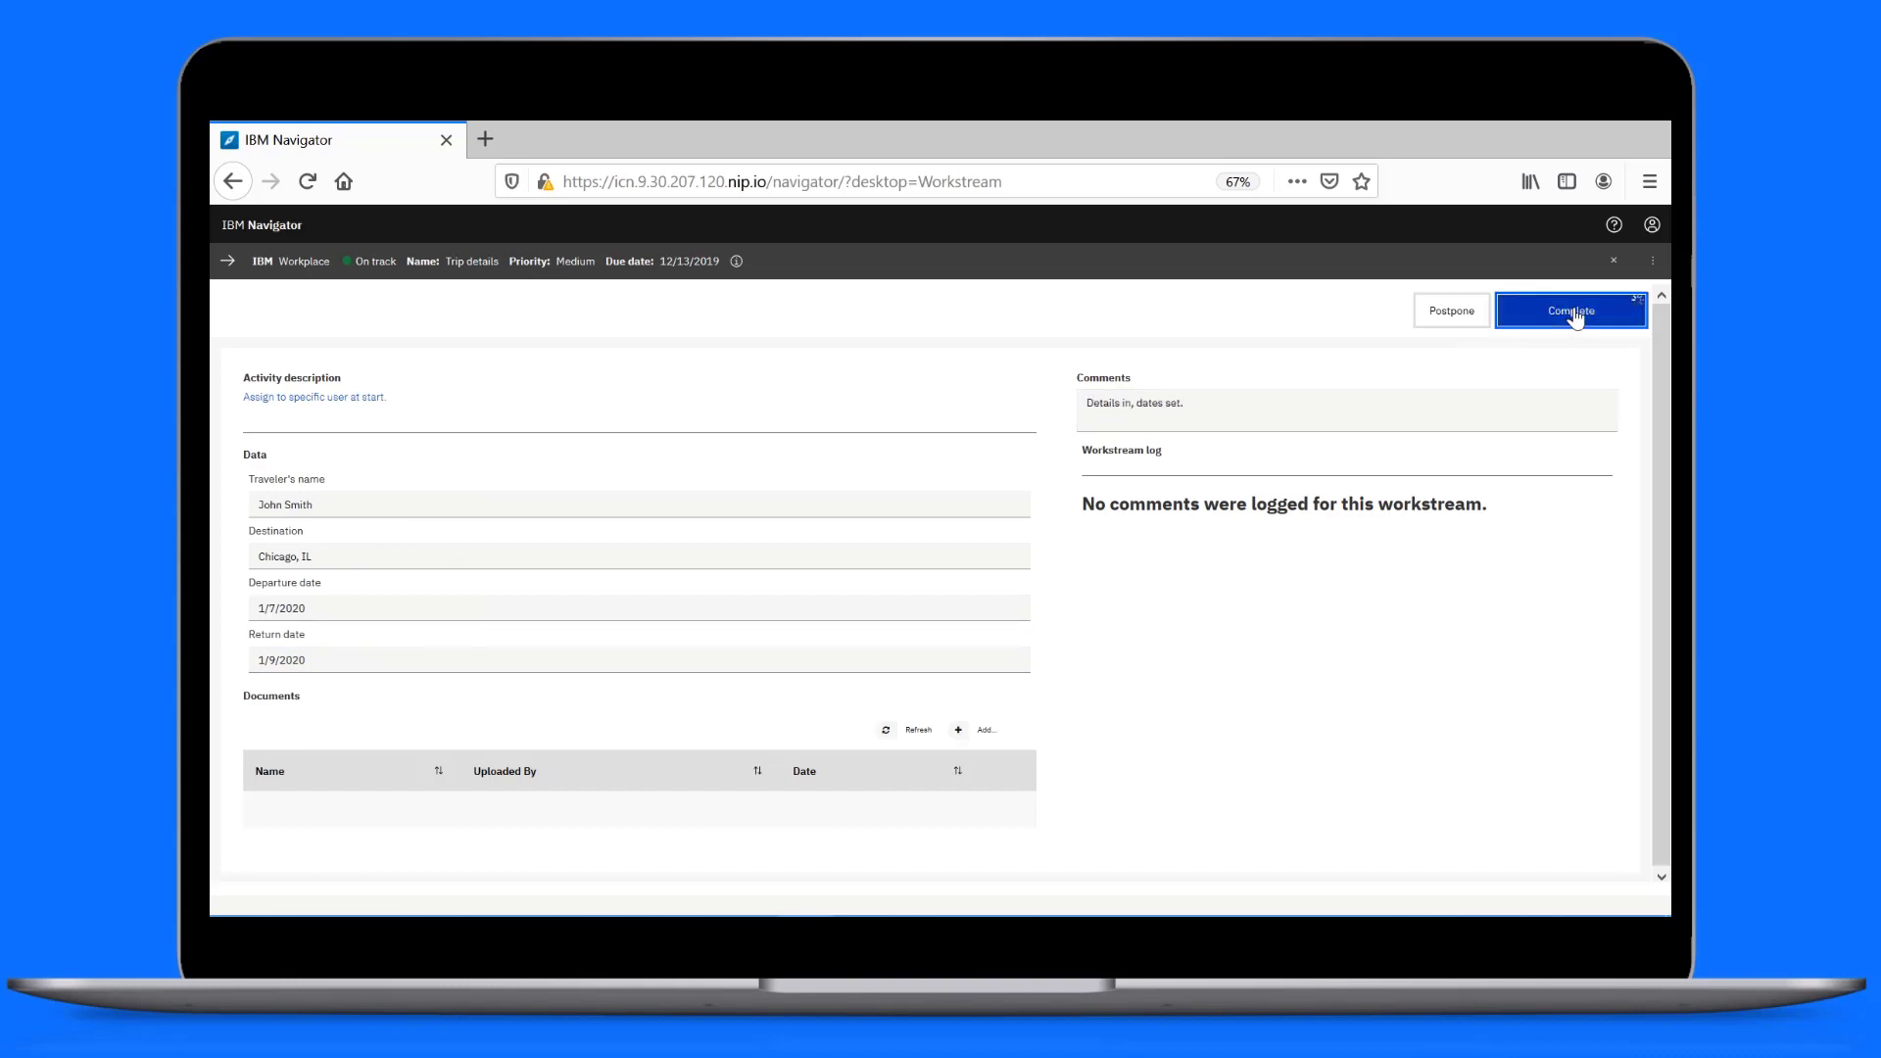
Claim the To-do list task and check all four checklist items.
{"action": "left_click", "coordinate": [586, 587]}
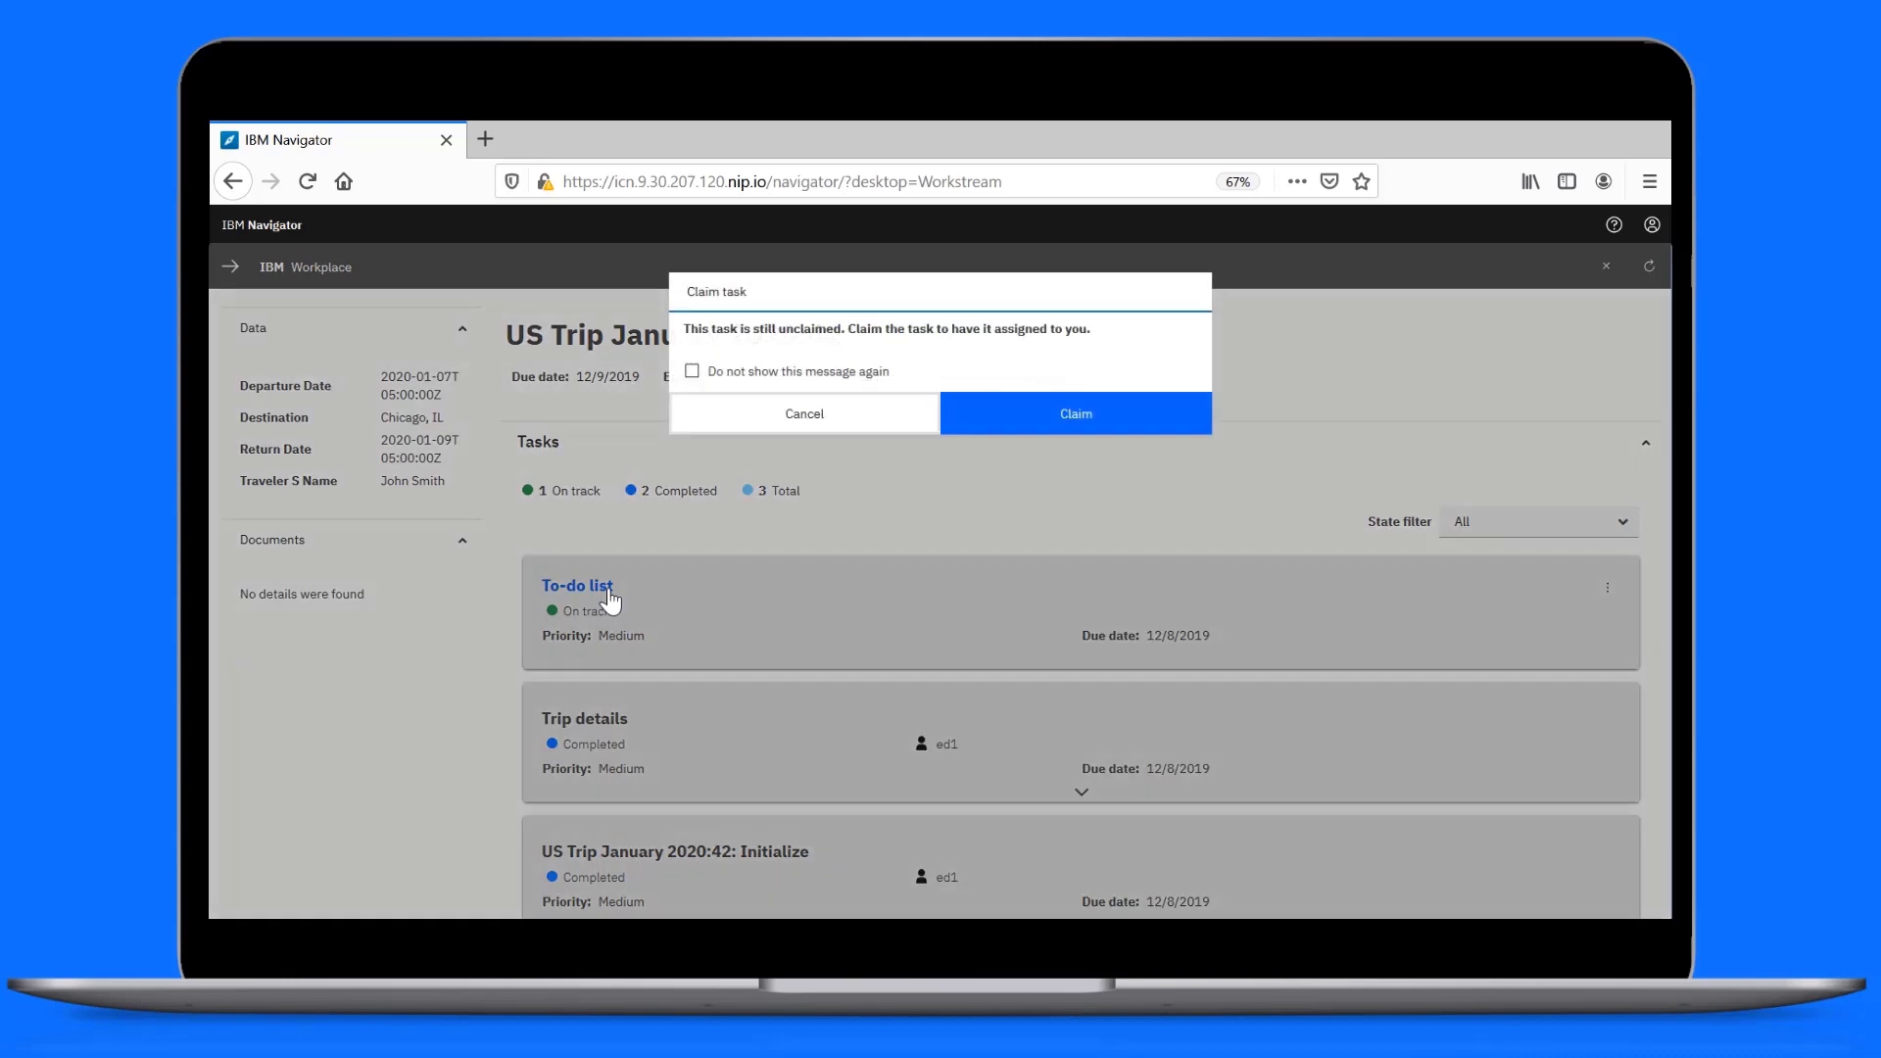
{"action": "left_click", "coordinate": [1031, 432]}
{"action": "left_click", "coordinate": [892, 592]}
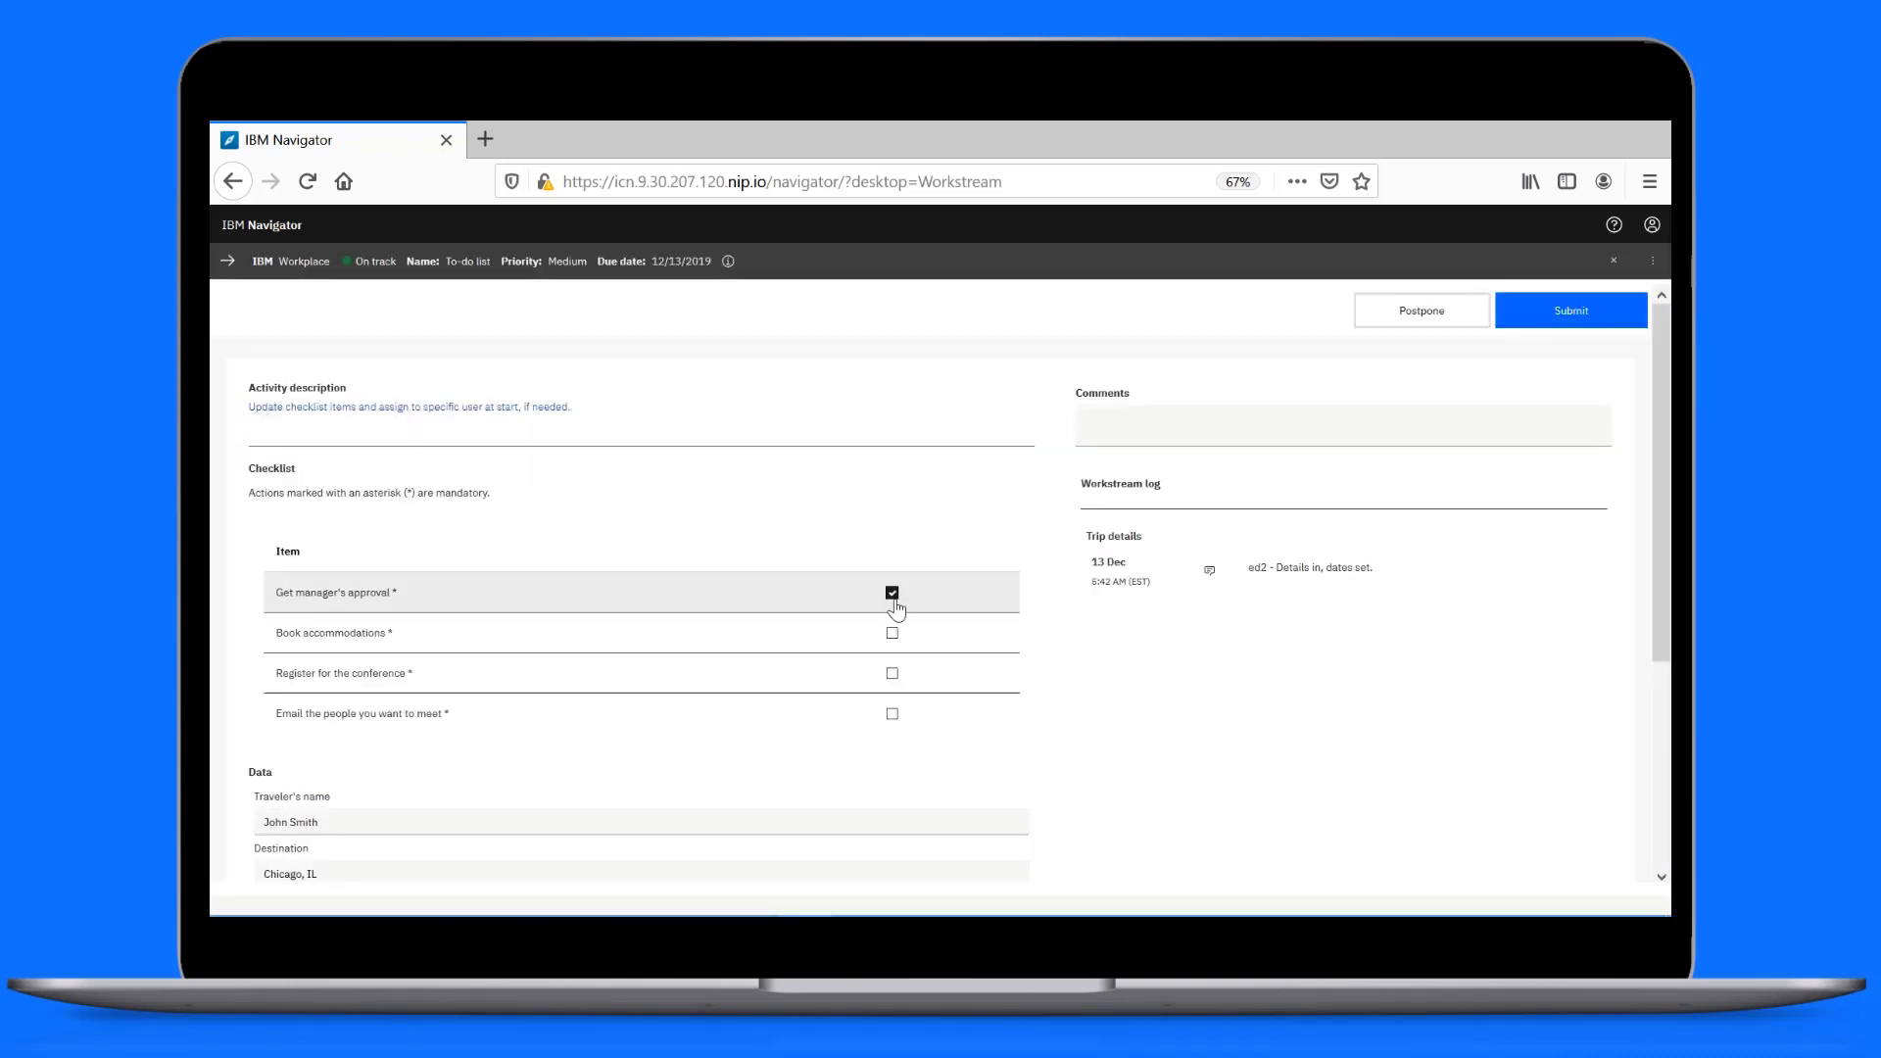
{"action": "left_click", "coordinate": [891, 634]}
{"action": "left_click", "coordinate": [891, 674]}
{"action": "left_click", "coordinate": [892, 715]}
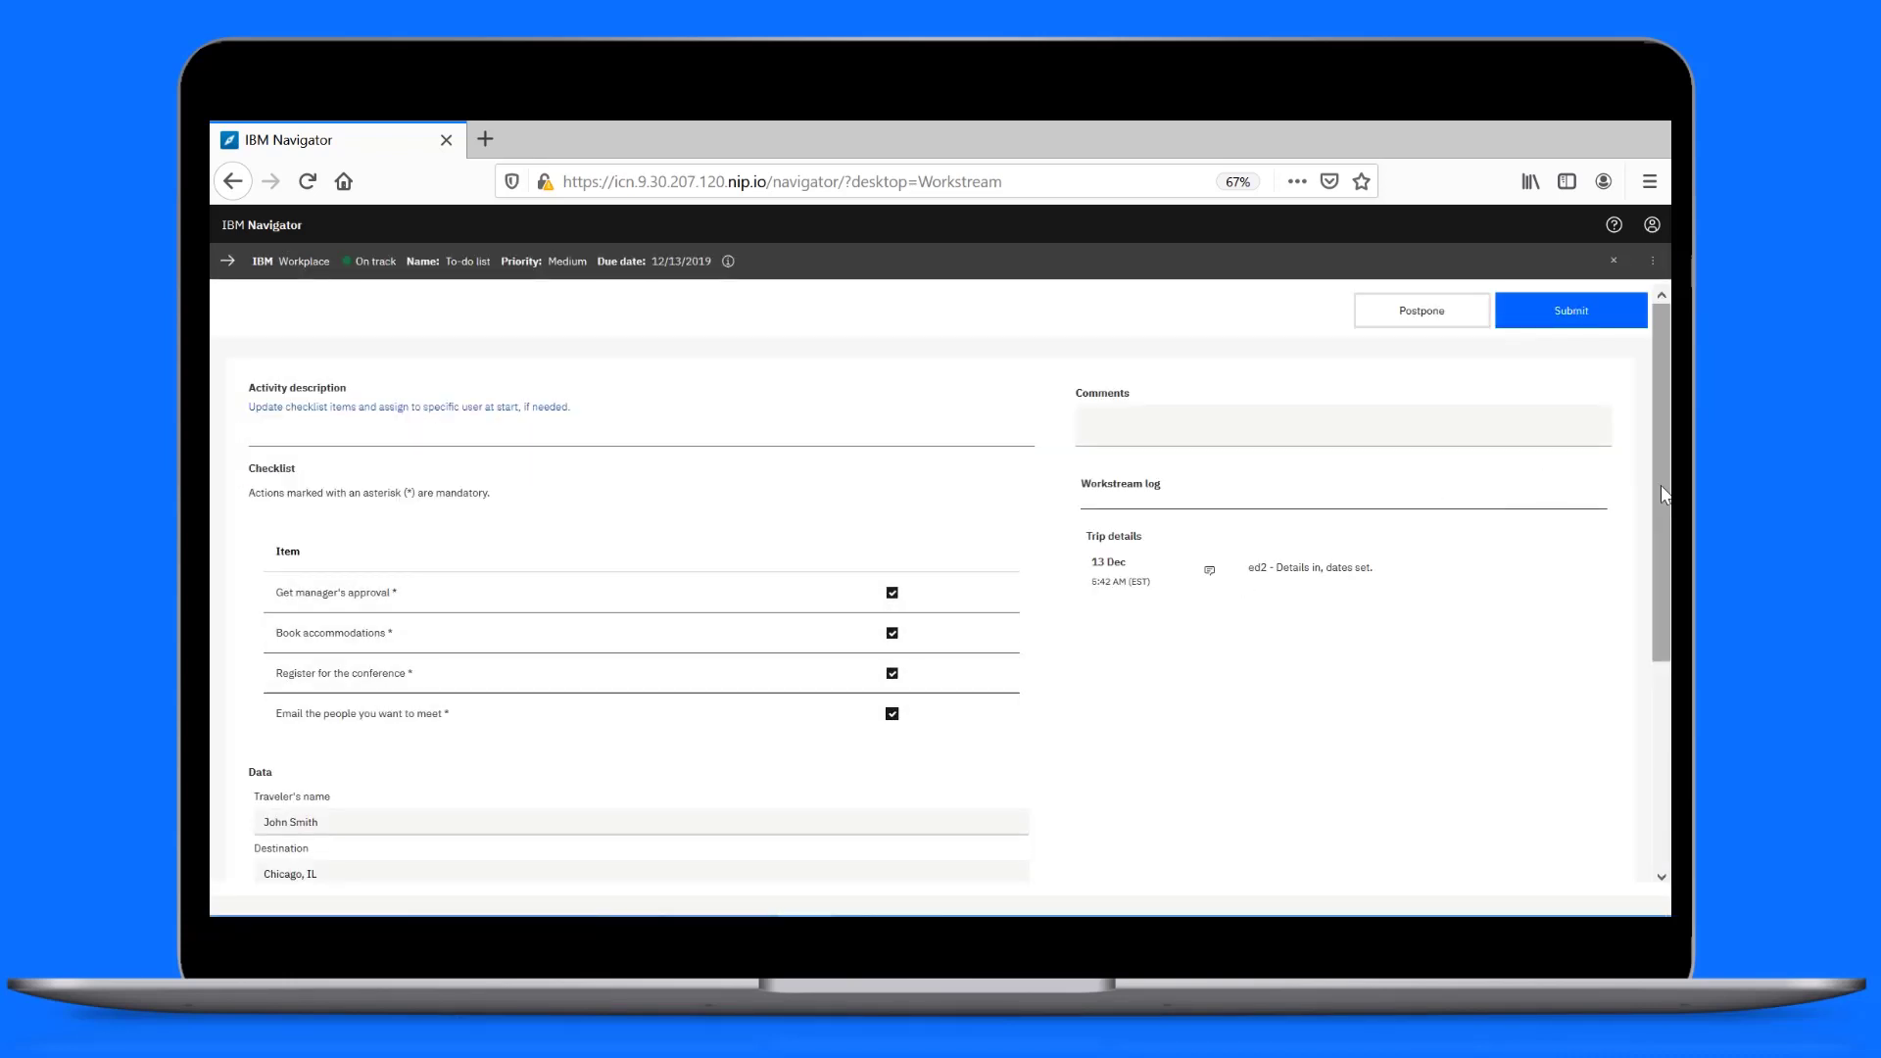
Add the comment 'To do list complete.' and submit the to-do list.
{"action": "scroll", "coordinate": [1660, 485], "scroll_direction": "down", "scroll_amount": 5}
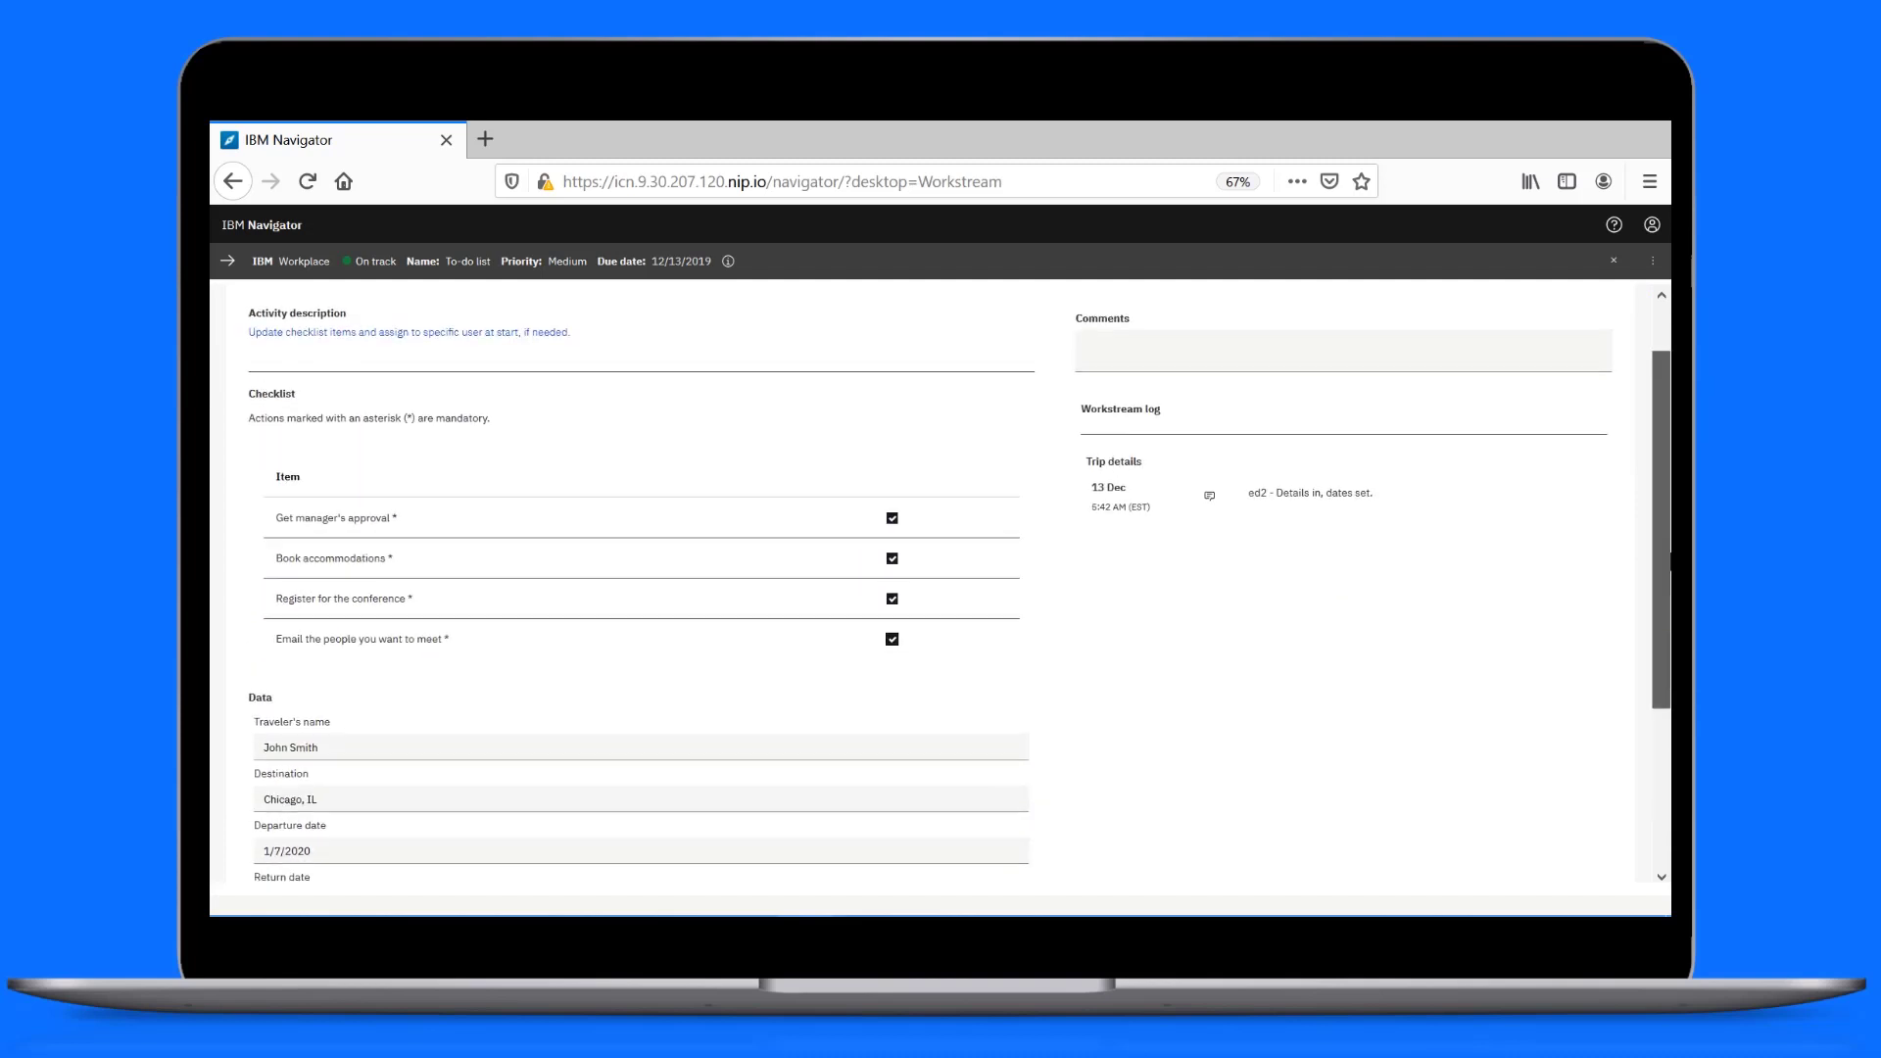
{"action": "scroll", "coordinate": [1142, 474], "scroll_direction": "up", "scroll_amount": 2}
{"action": "left_click", "coordinate": [1137, 427]}
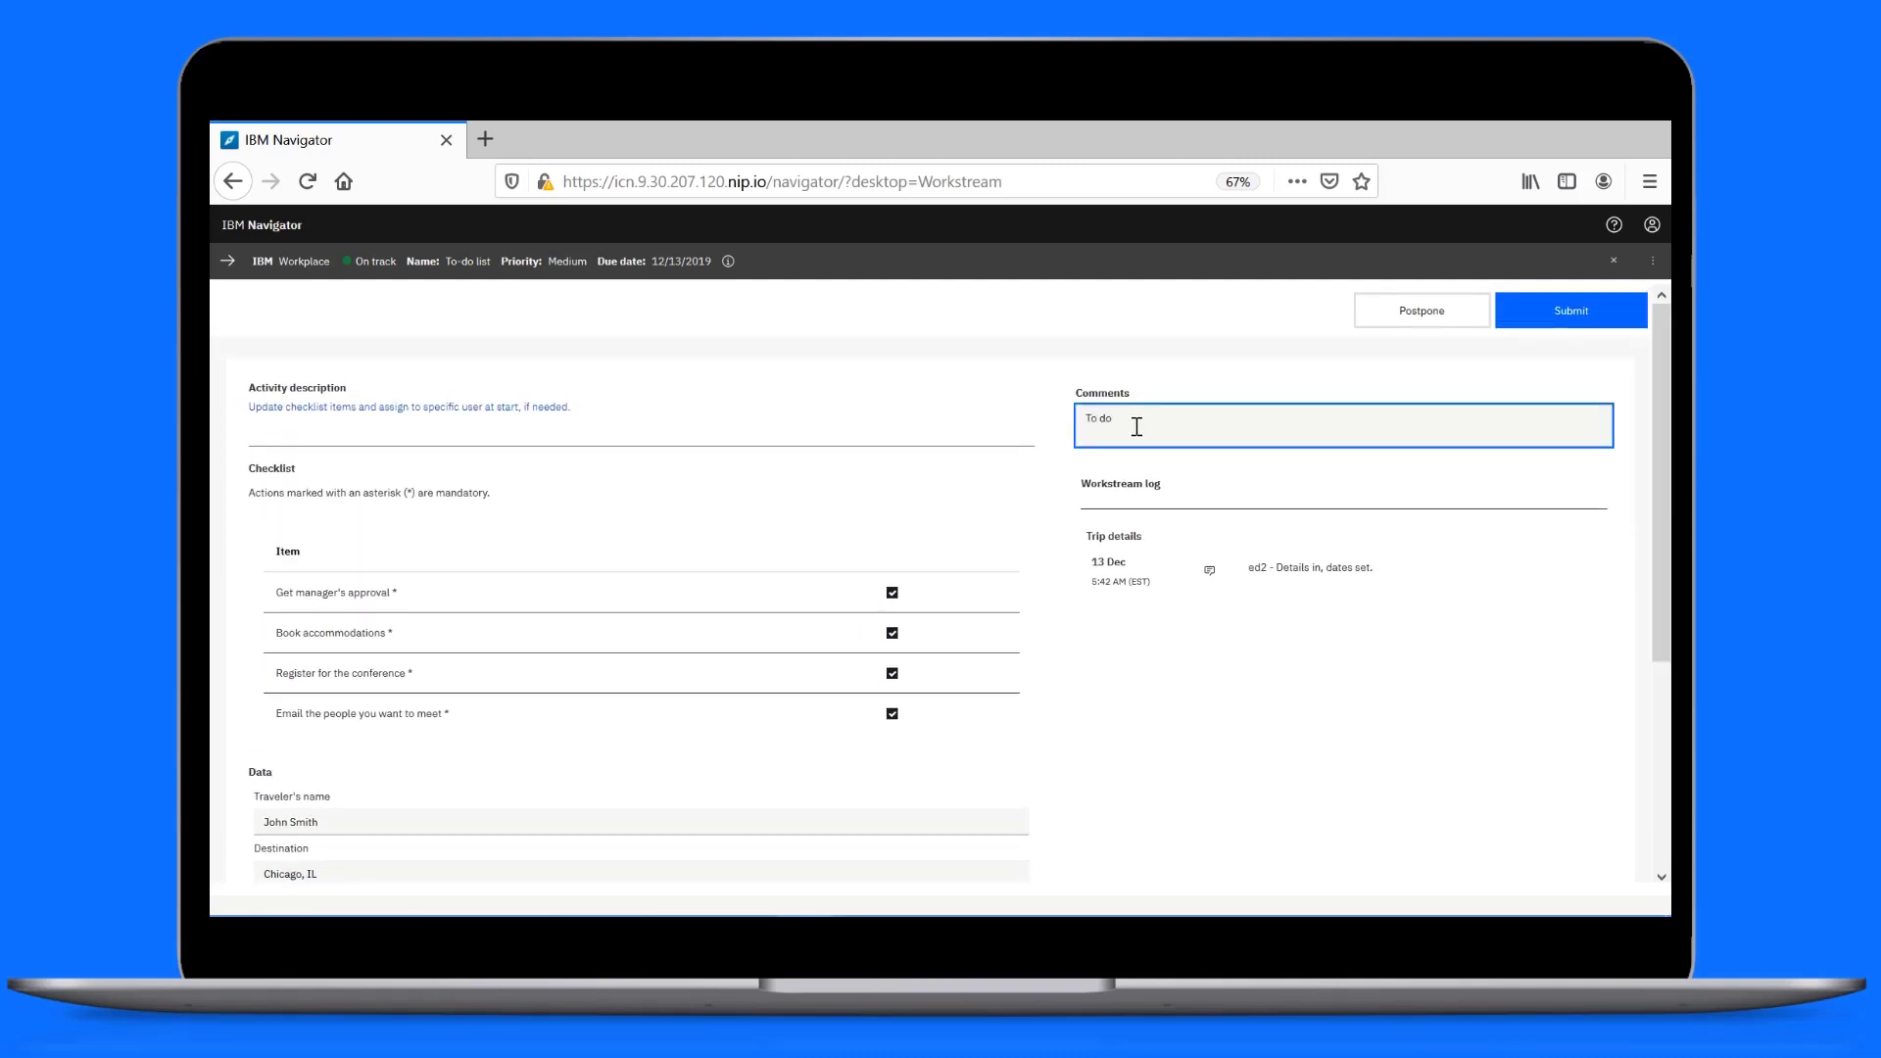
{"action": "type", "text": "To do list complete."}
{"action": "left_click", "coordinate": [1587, 312]}
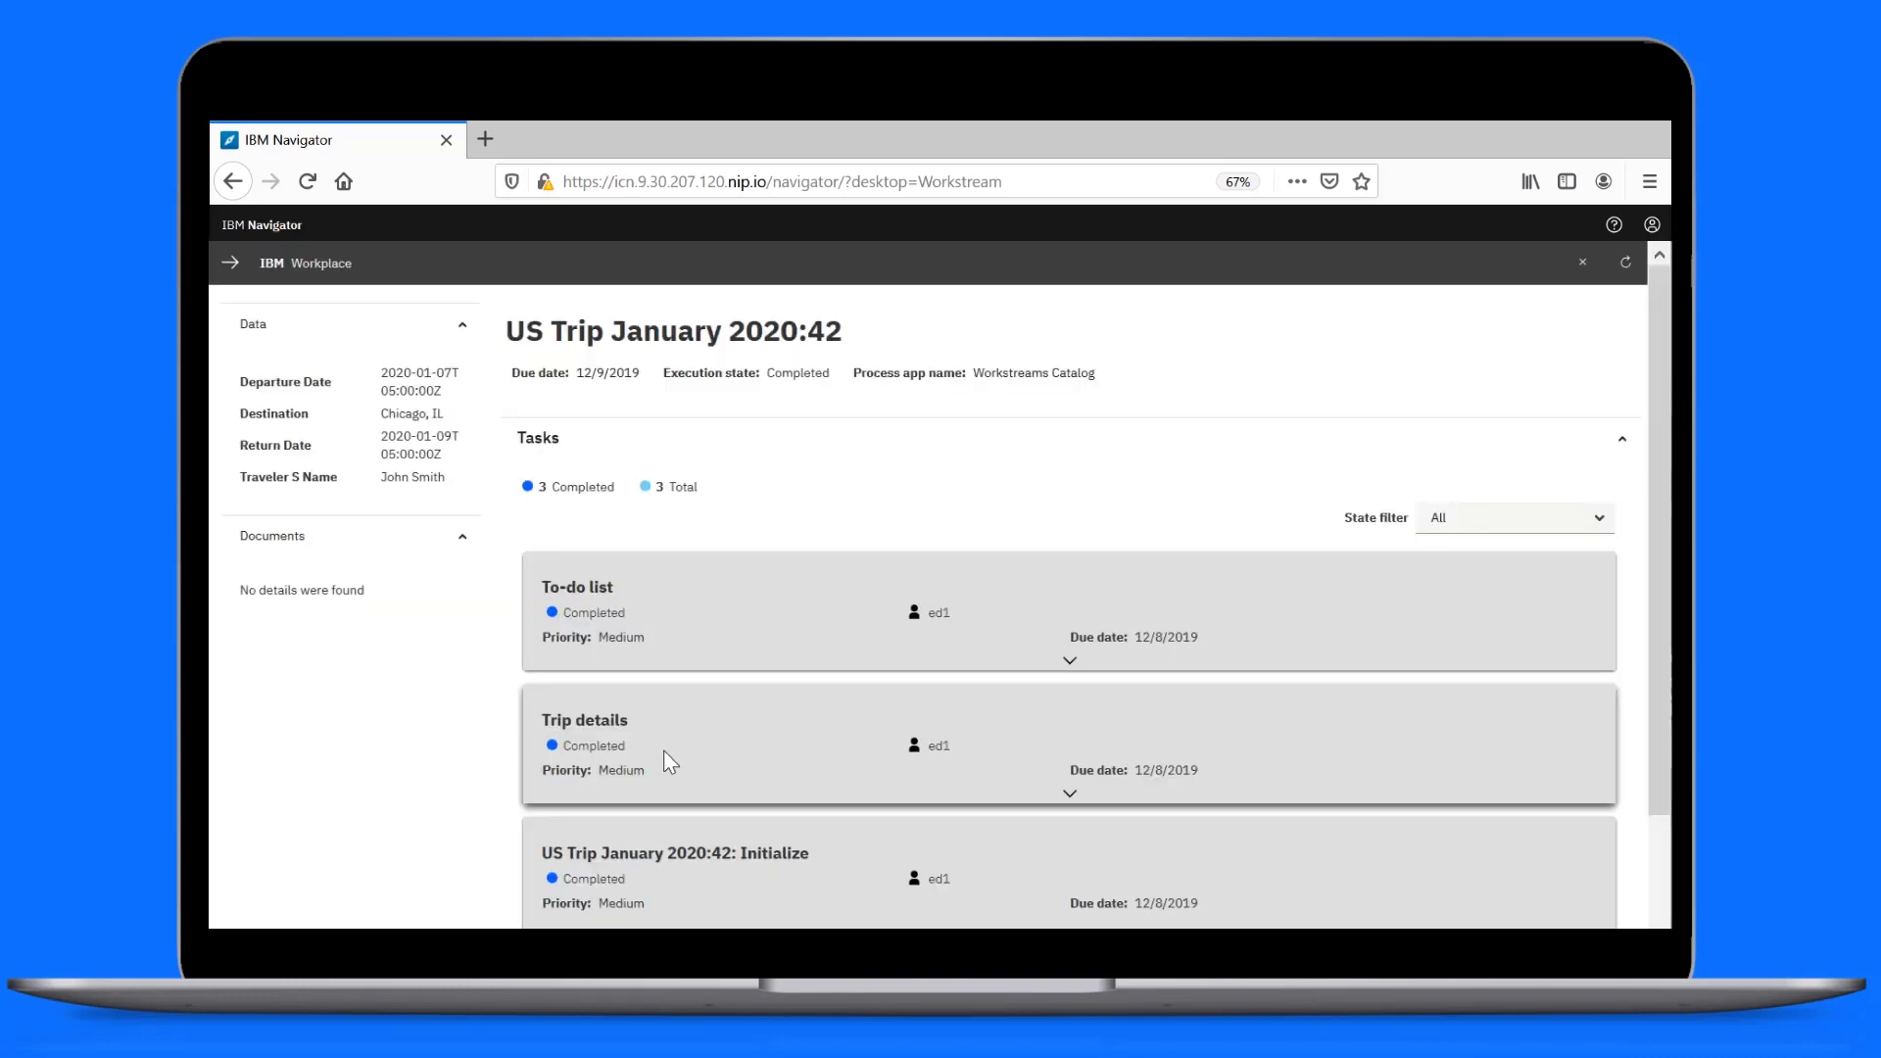
Review My work and the started workstreams, then go to the workstream definitions list.
{"action": "left_click", "coordinate": [232, 262]}
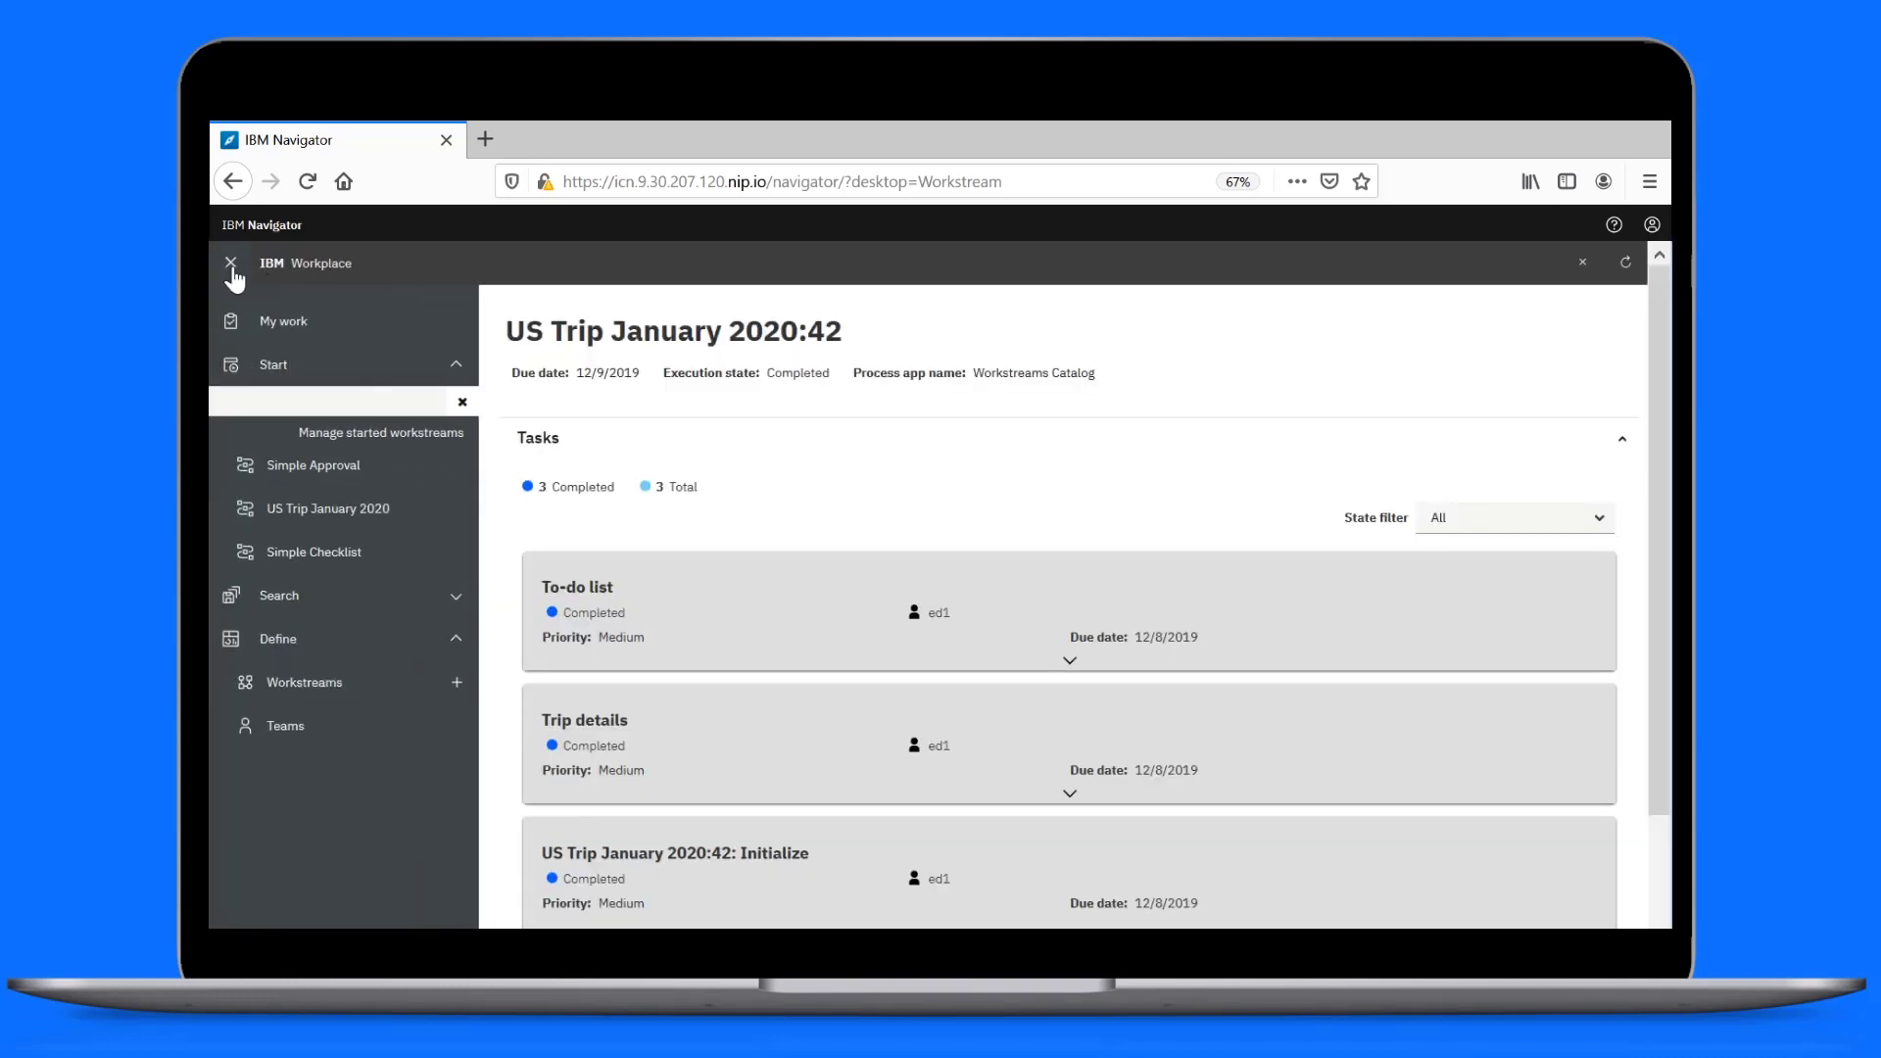
{"action": "left_click", "coordinate": [281, 321]}
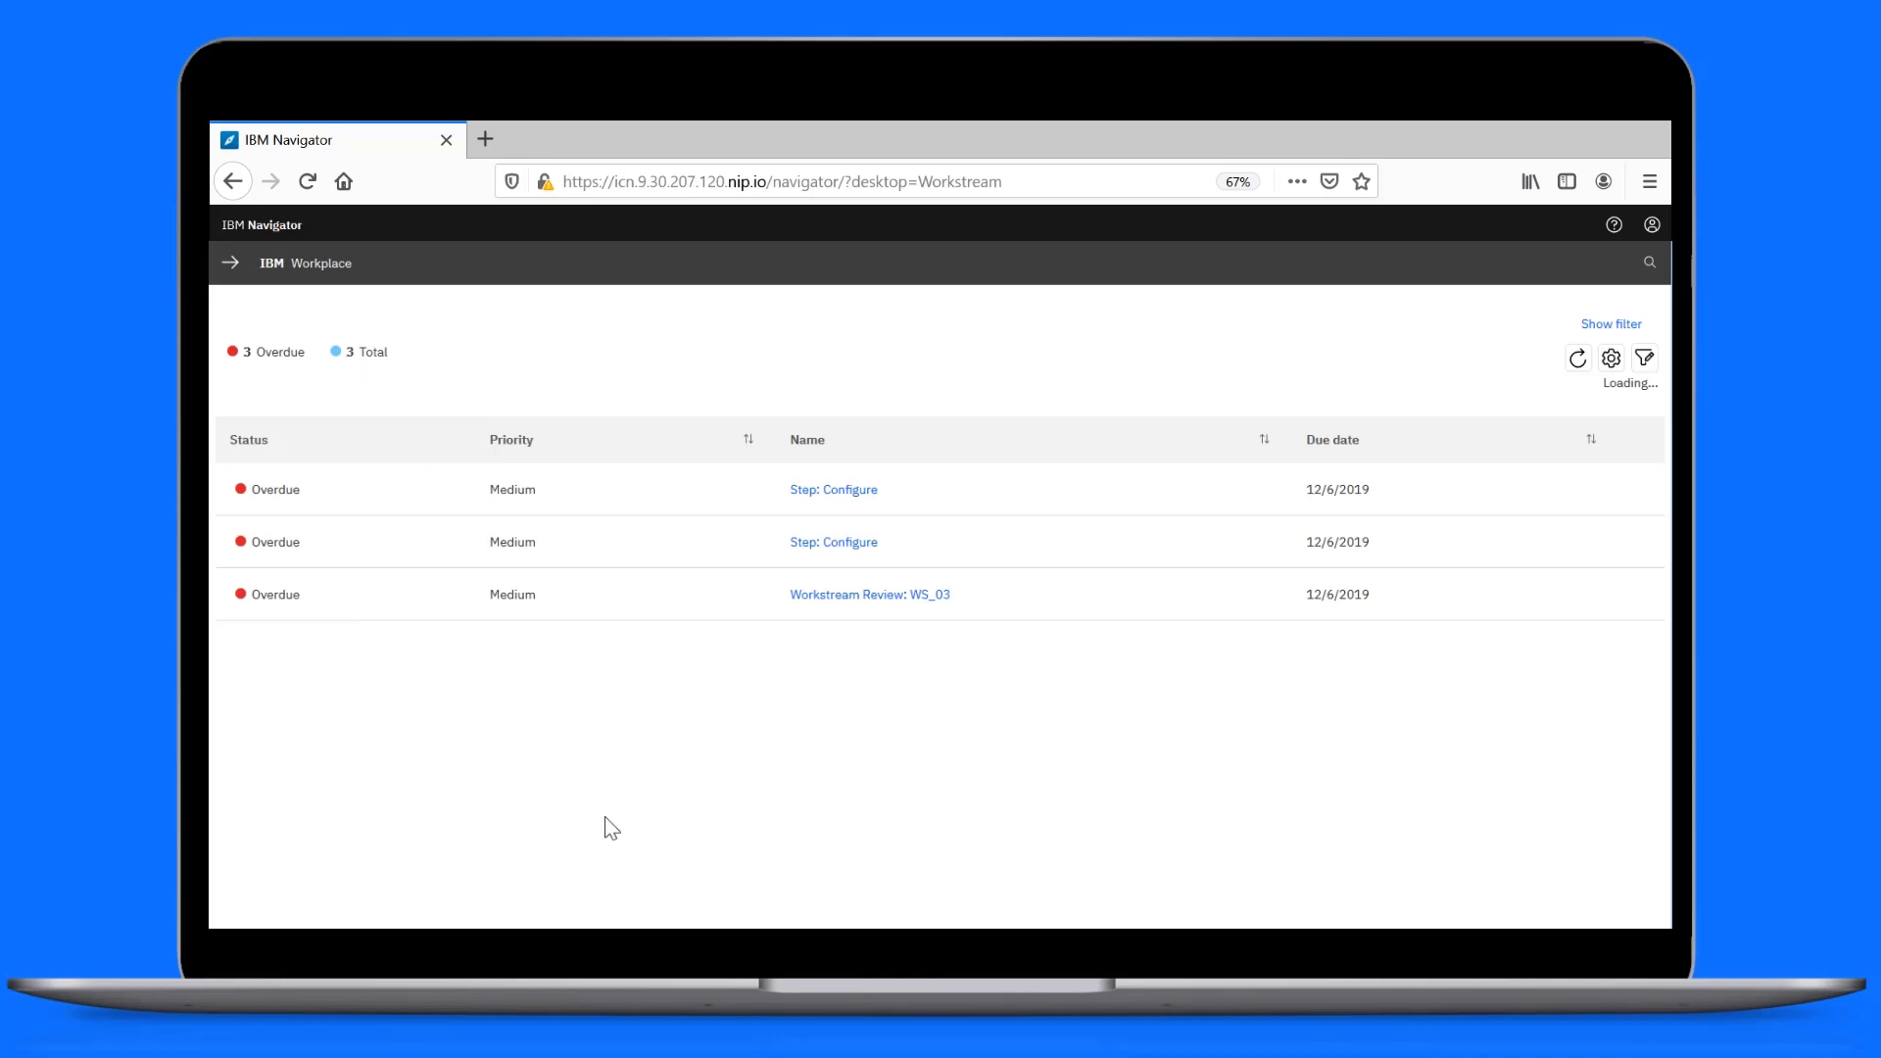
{"action": "left_click", "coordinate": [231, 263]}
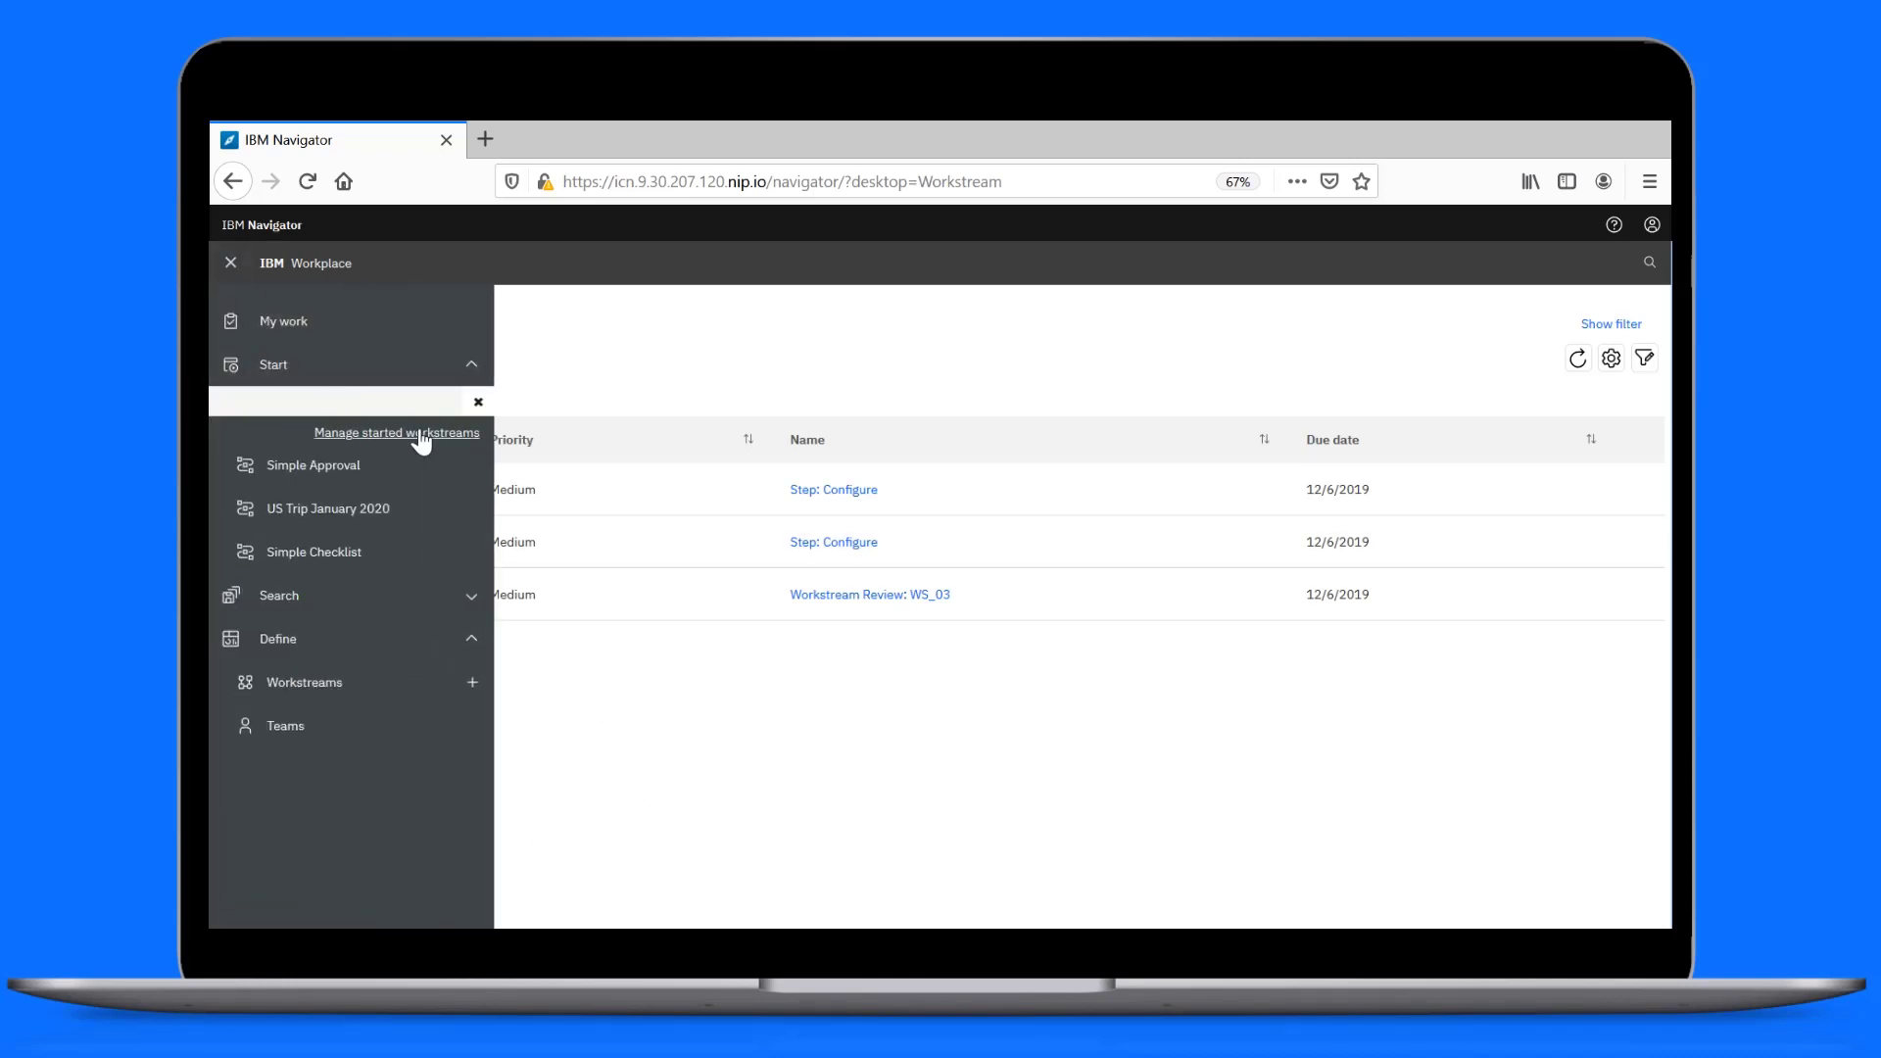
{"action": "left_click", "coordinate": [422, 434]}
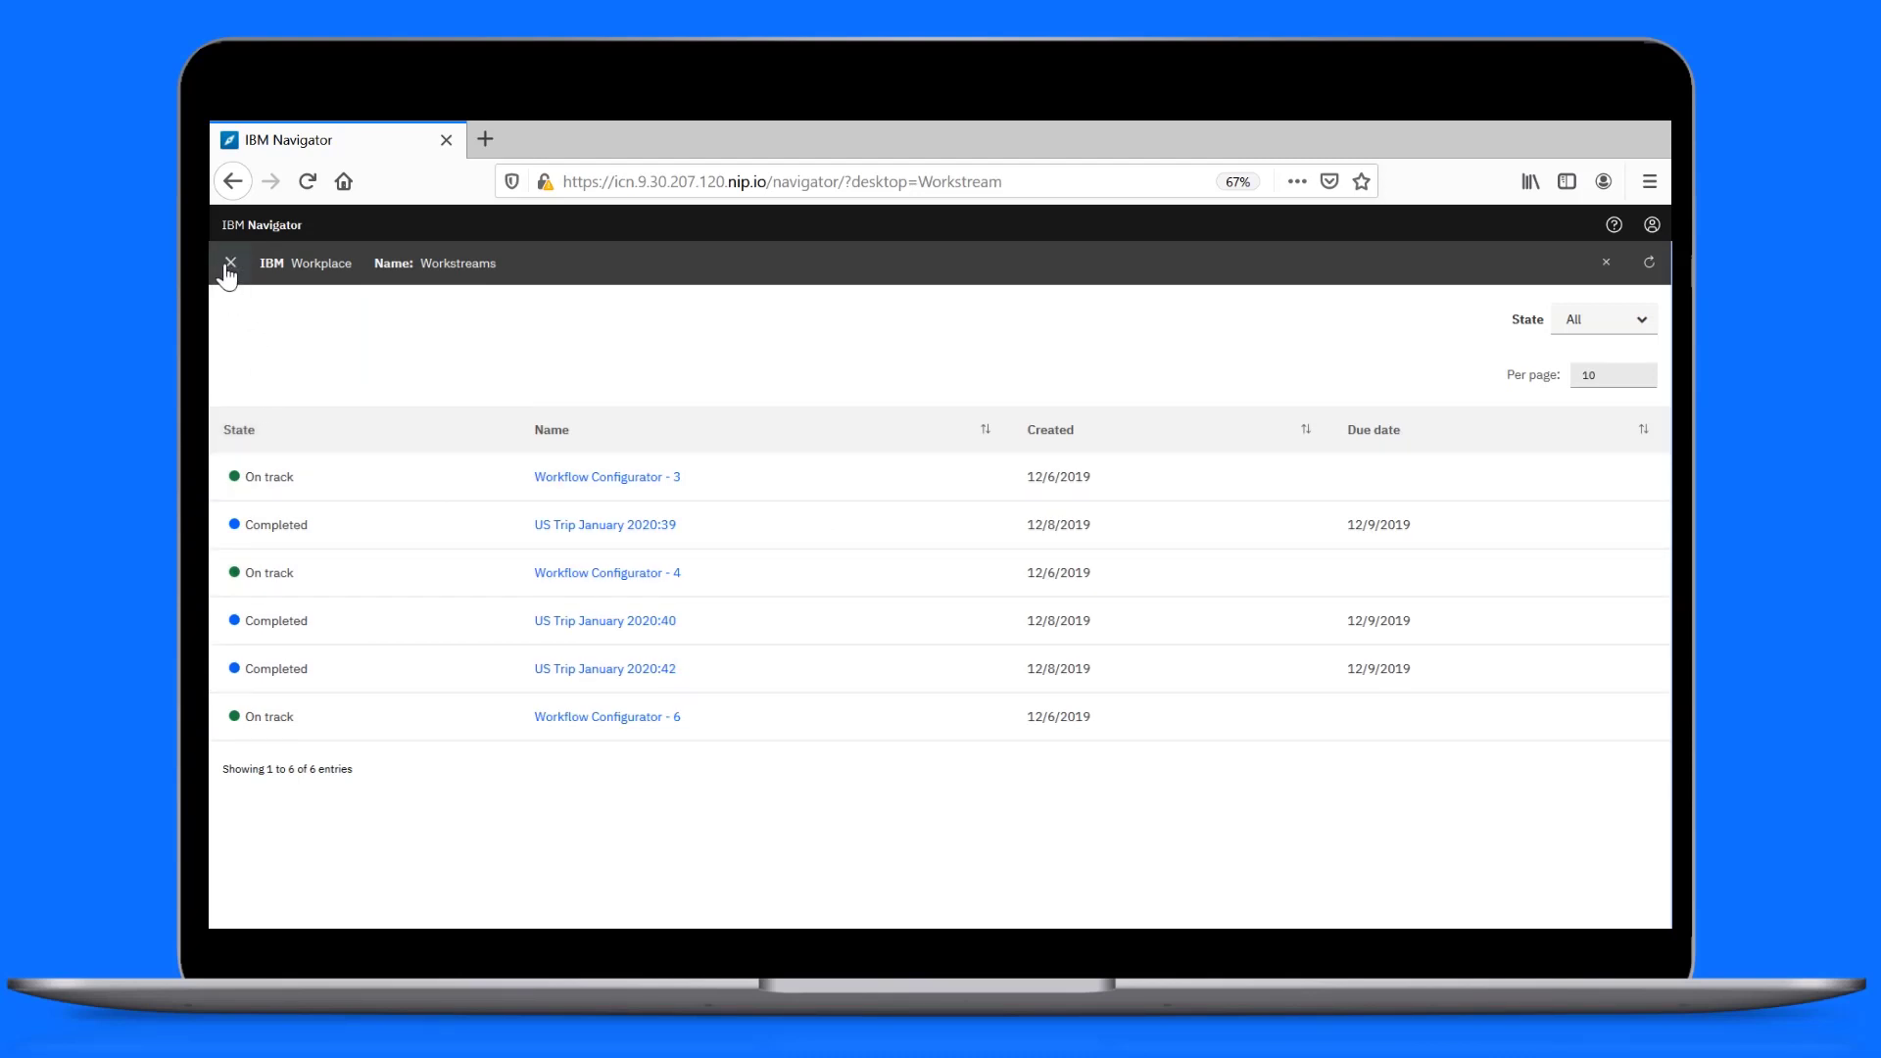
{"action": "left_click", "coordinate": [275, 698]}
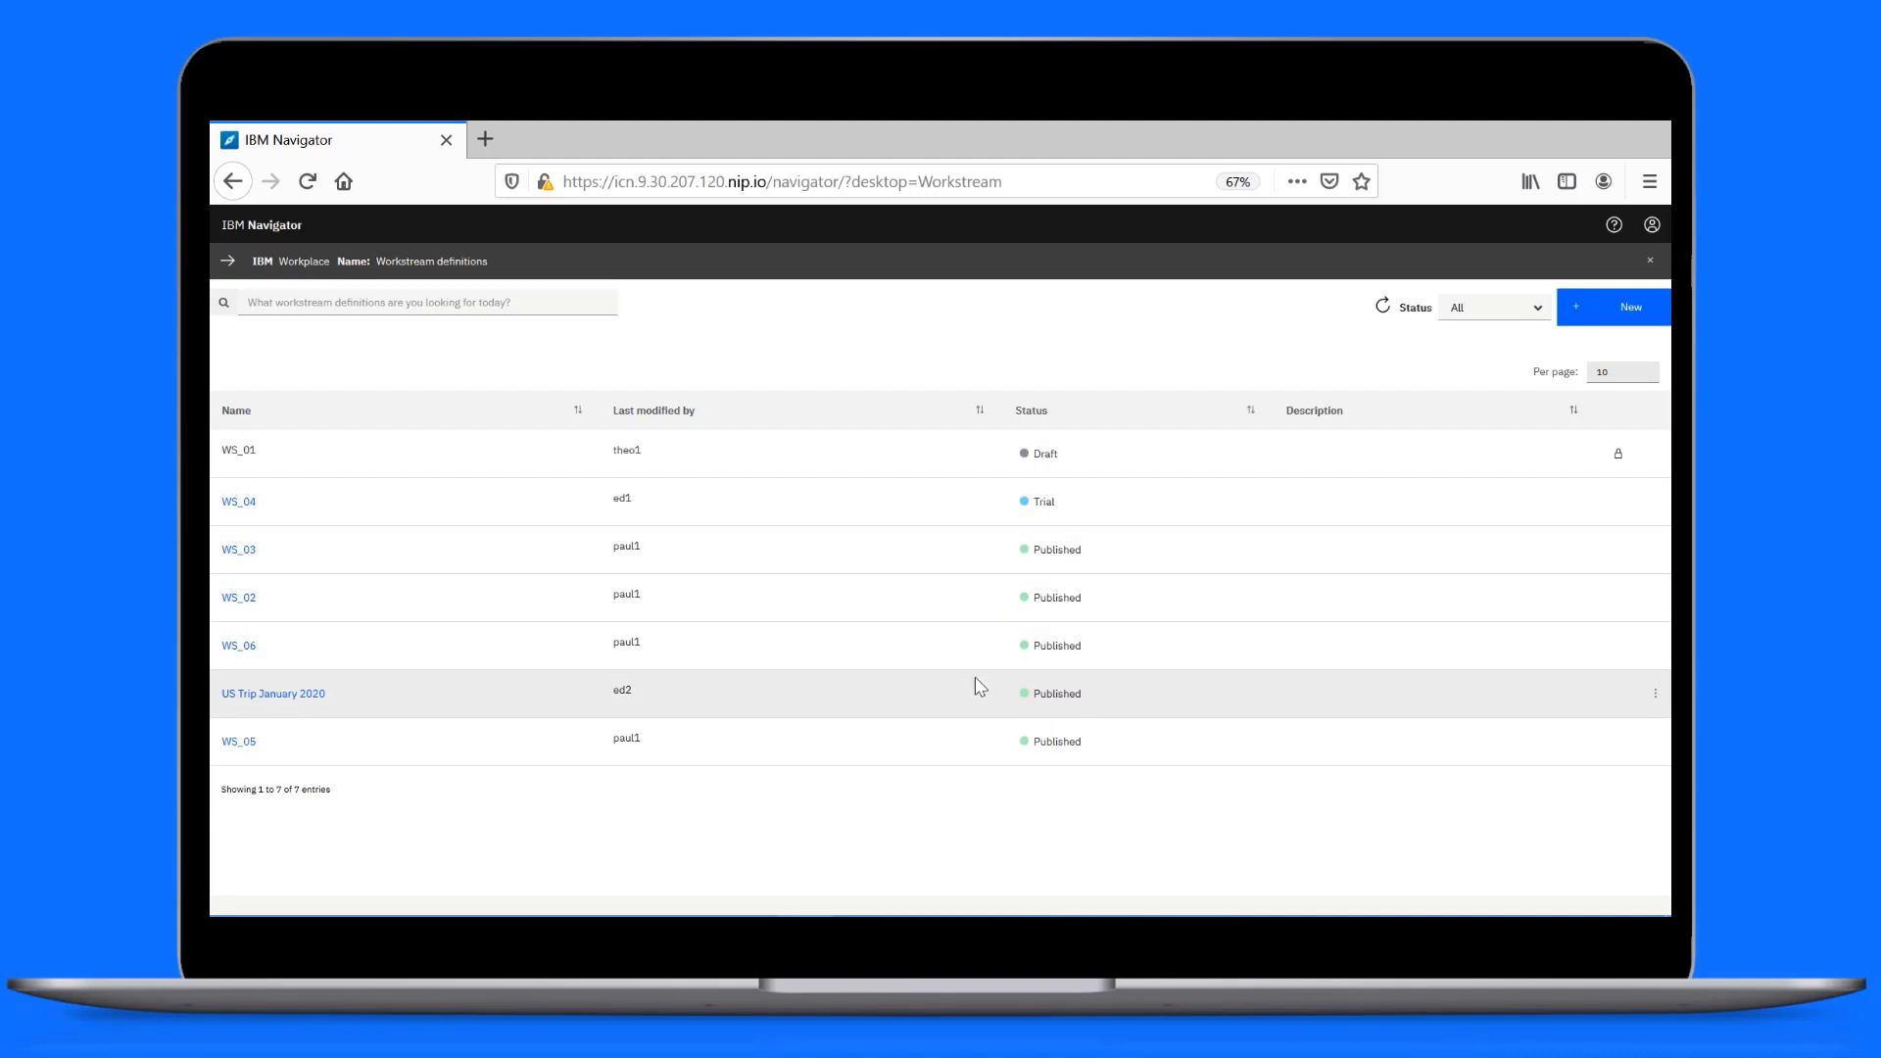
Archive the US Trip January 2020 definition from its actions menu and confirm.
{"action": "left_click", "coordinate": [1655, 693]}
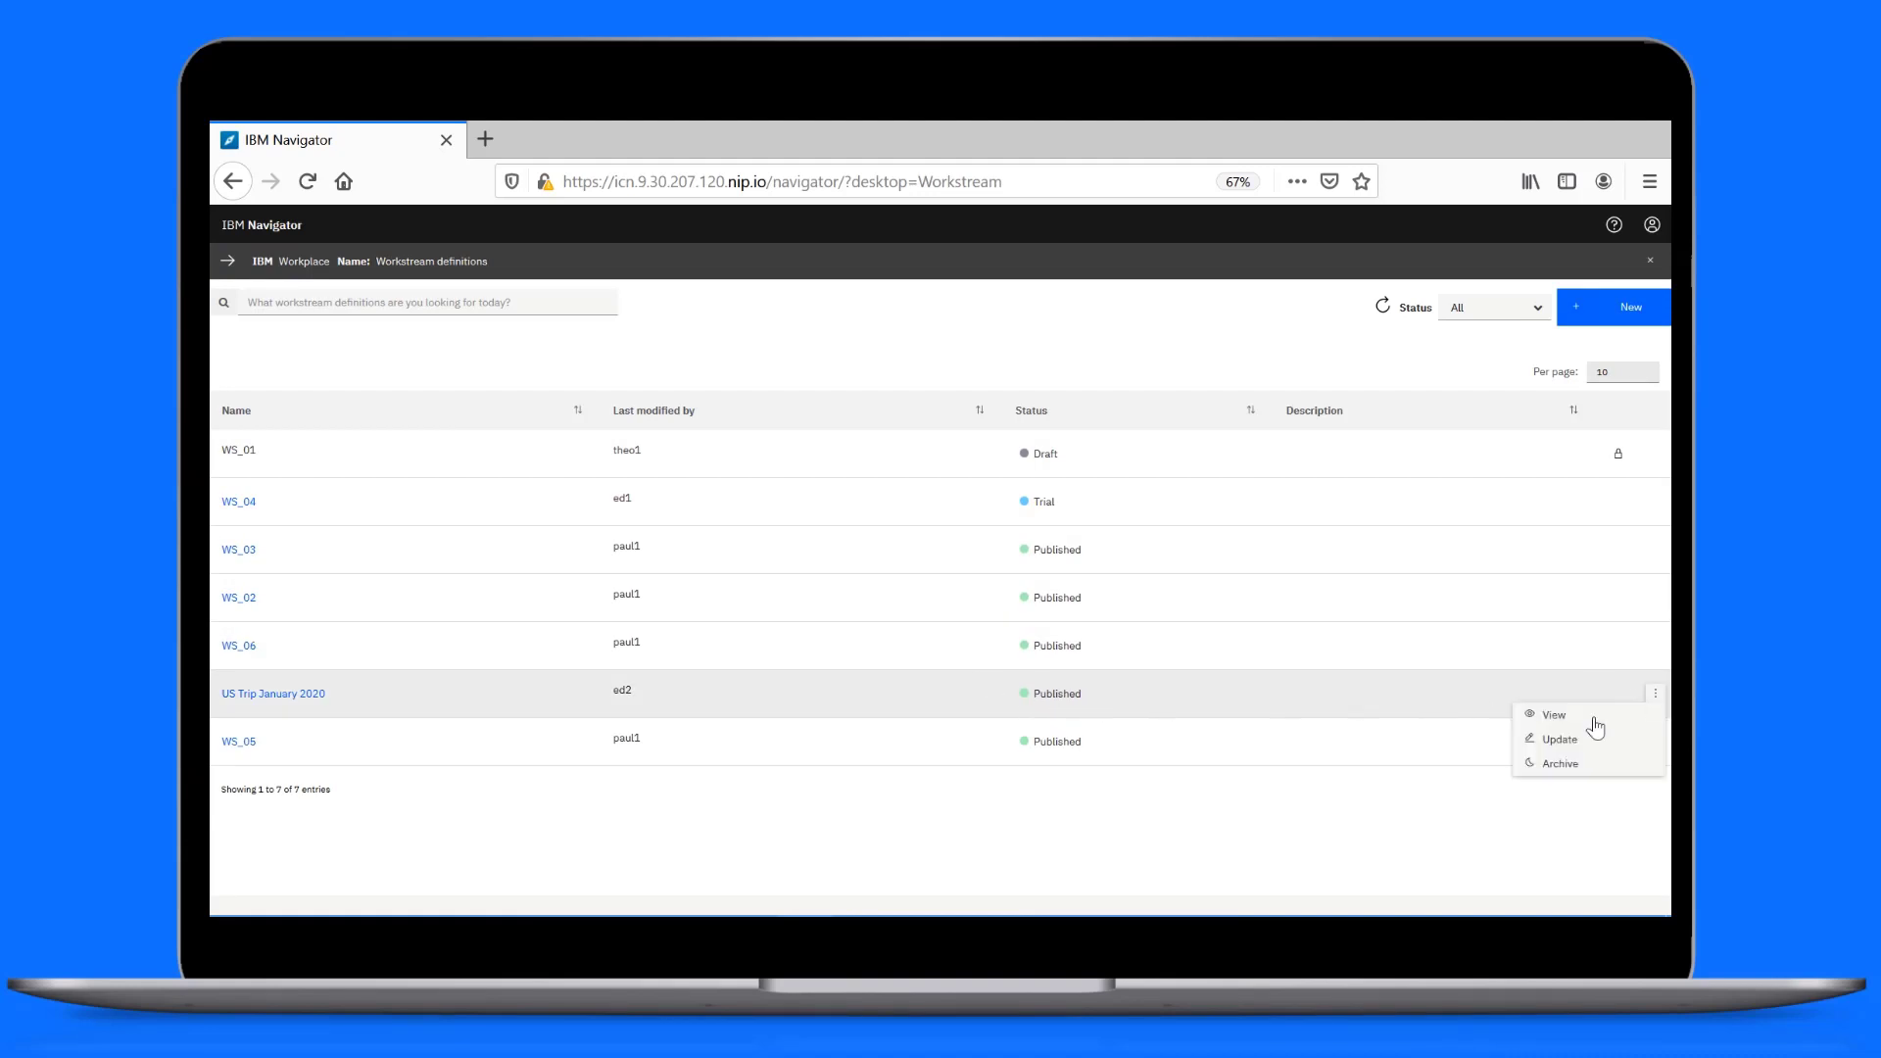
{"action": "left_click", "coordinate": [1558, 765]}
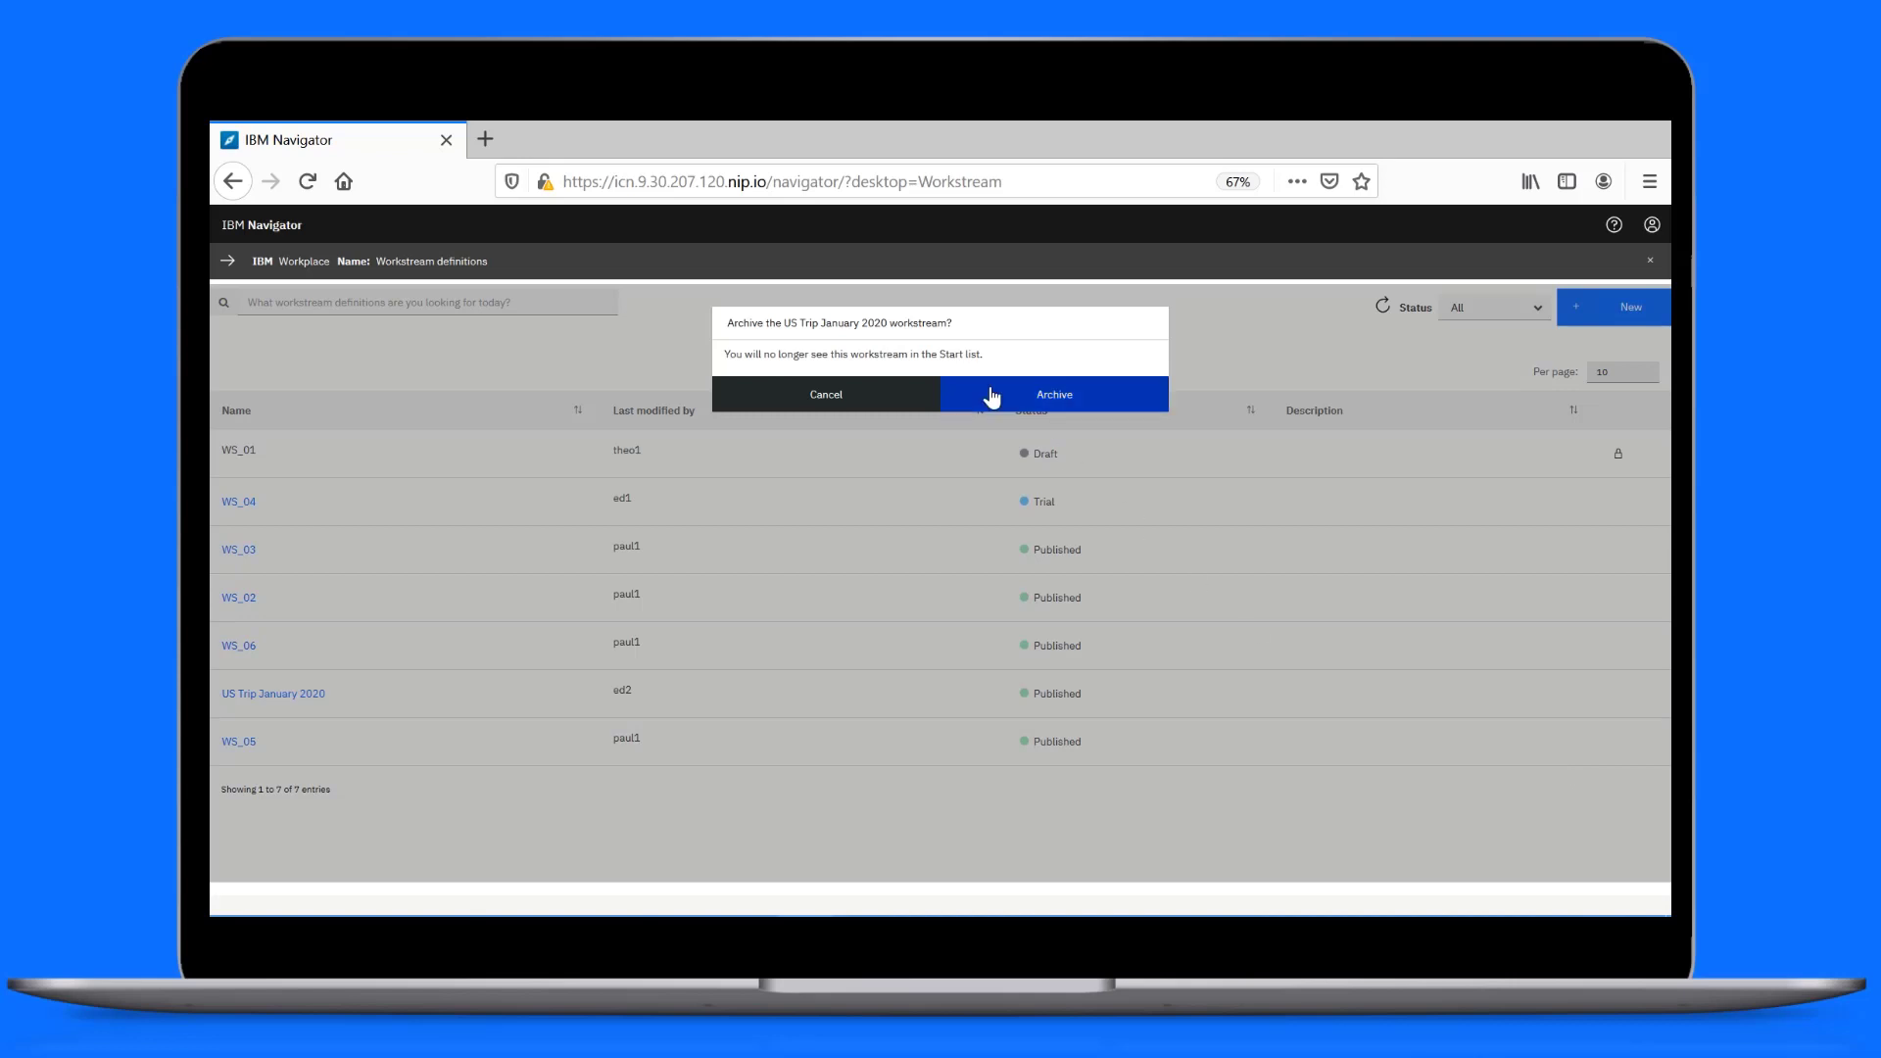
{"action": "left_click", "coordinate": [991, 396]}
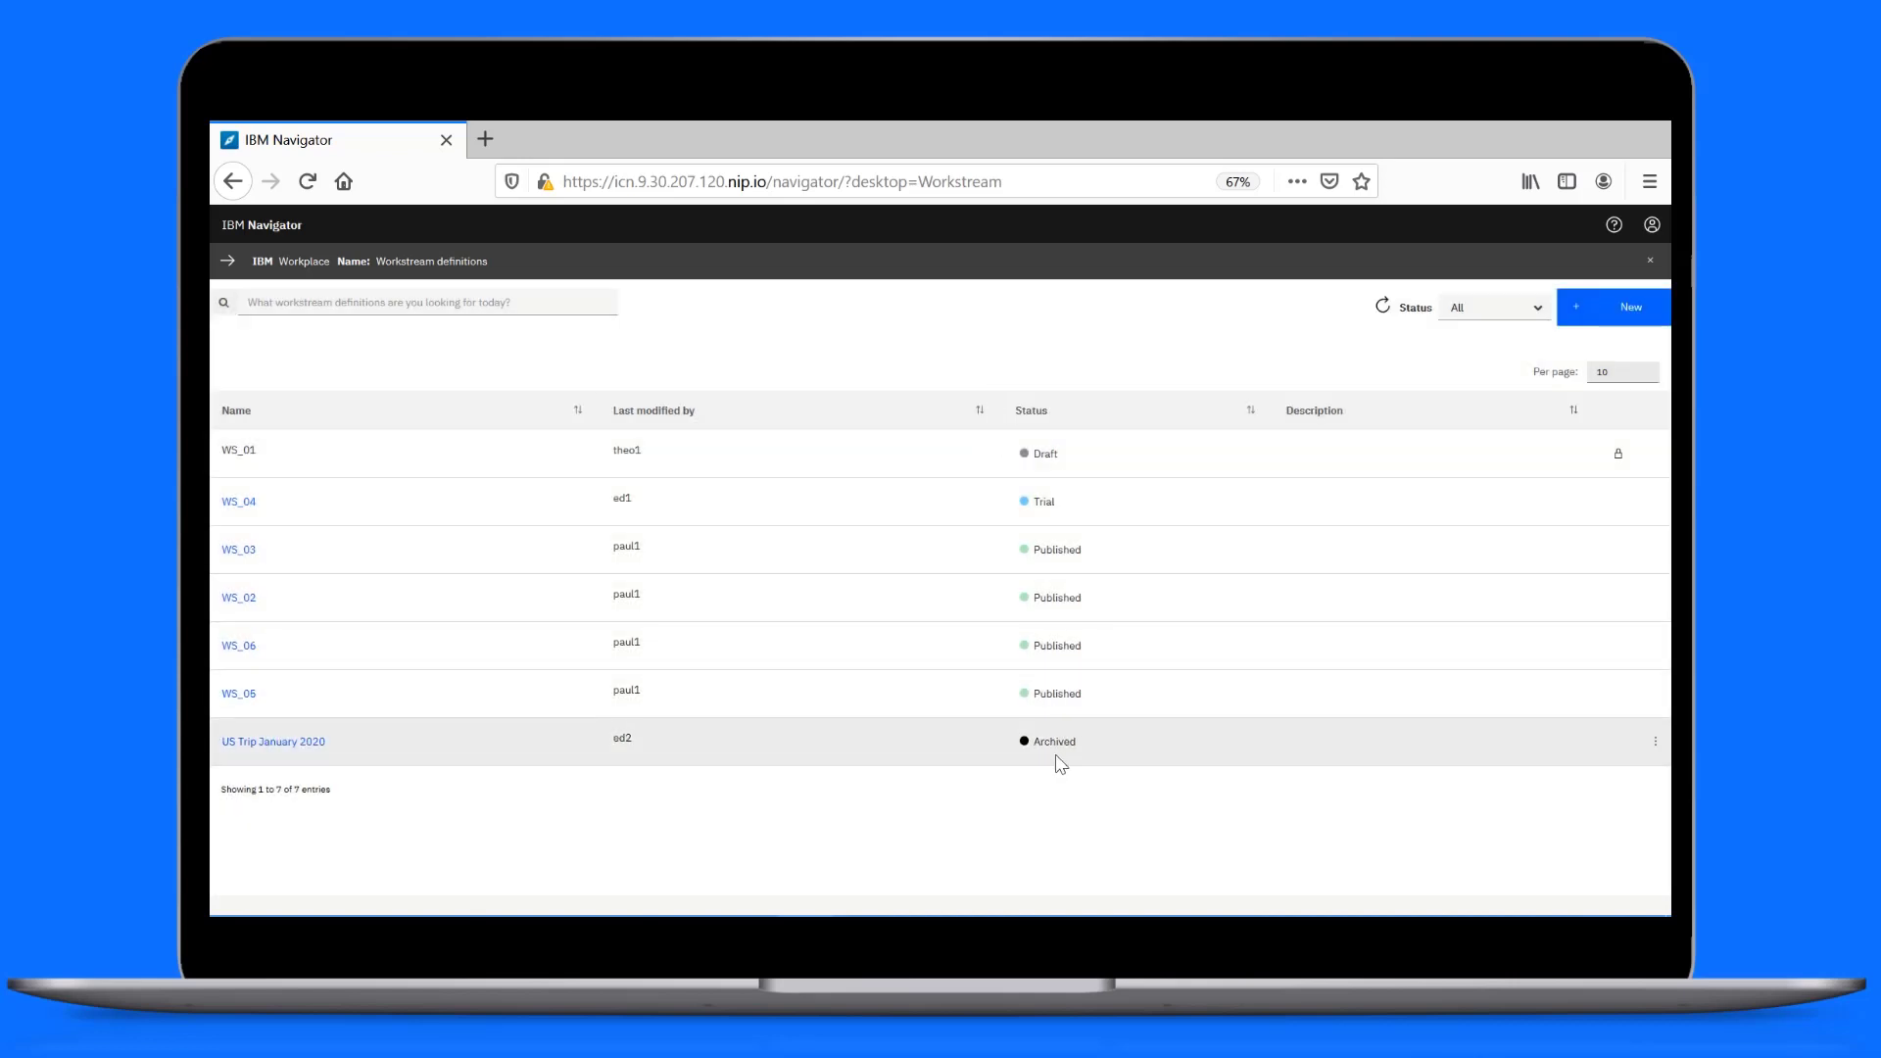
{"action": "left_click", "coordinate": [227, 261]}
Check the startable workstreams, then restore the archived US Trip January 2020 definition.
{"action": "left_click", "coordinate": [280, 351]}
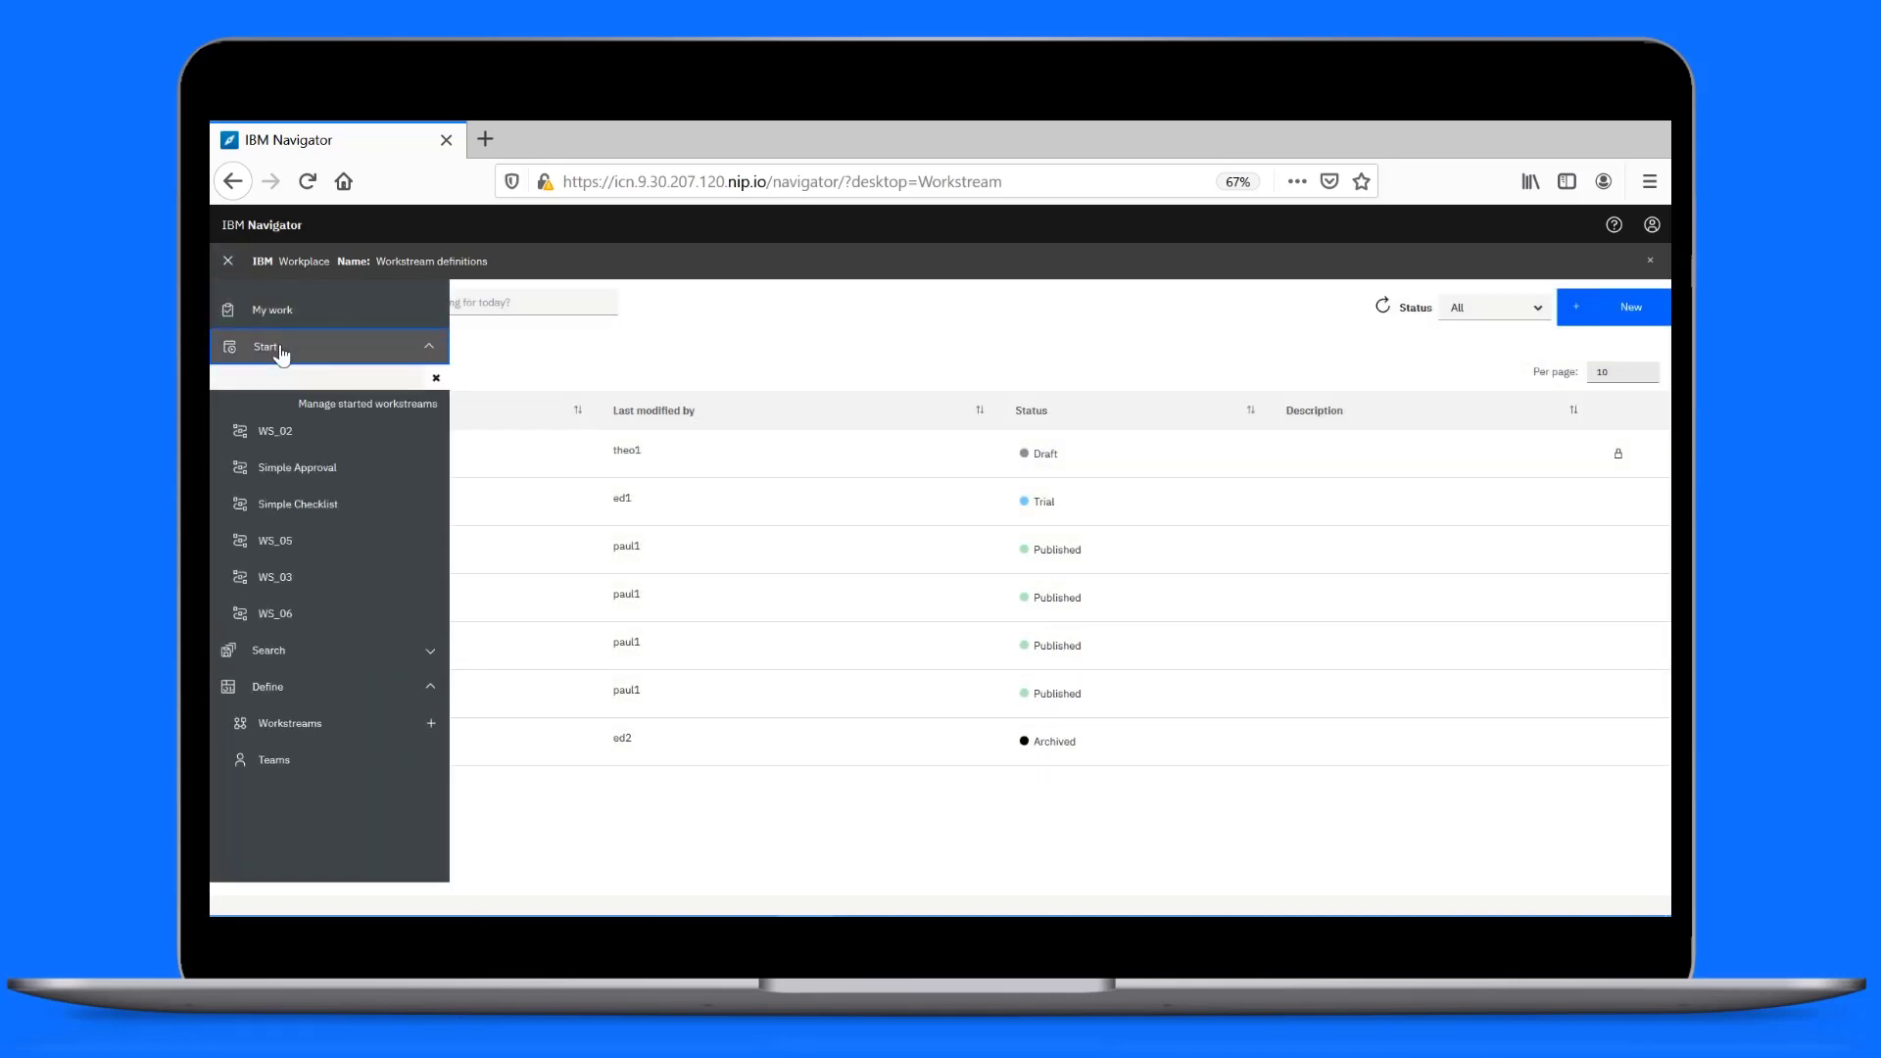
{"action": "left_click", "coordinate": [280, 350]}
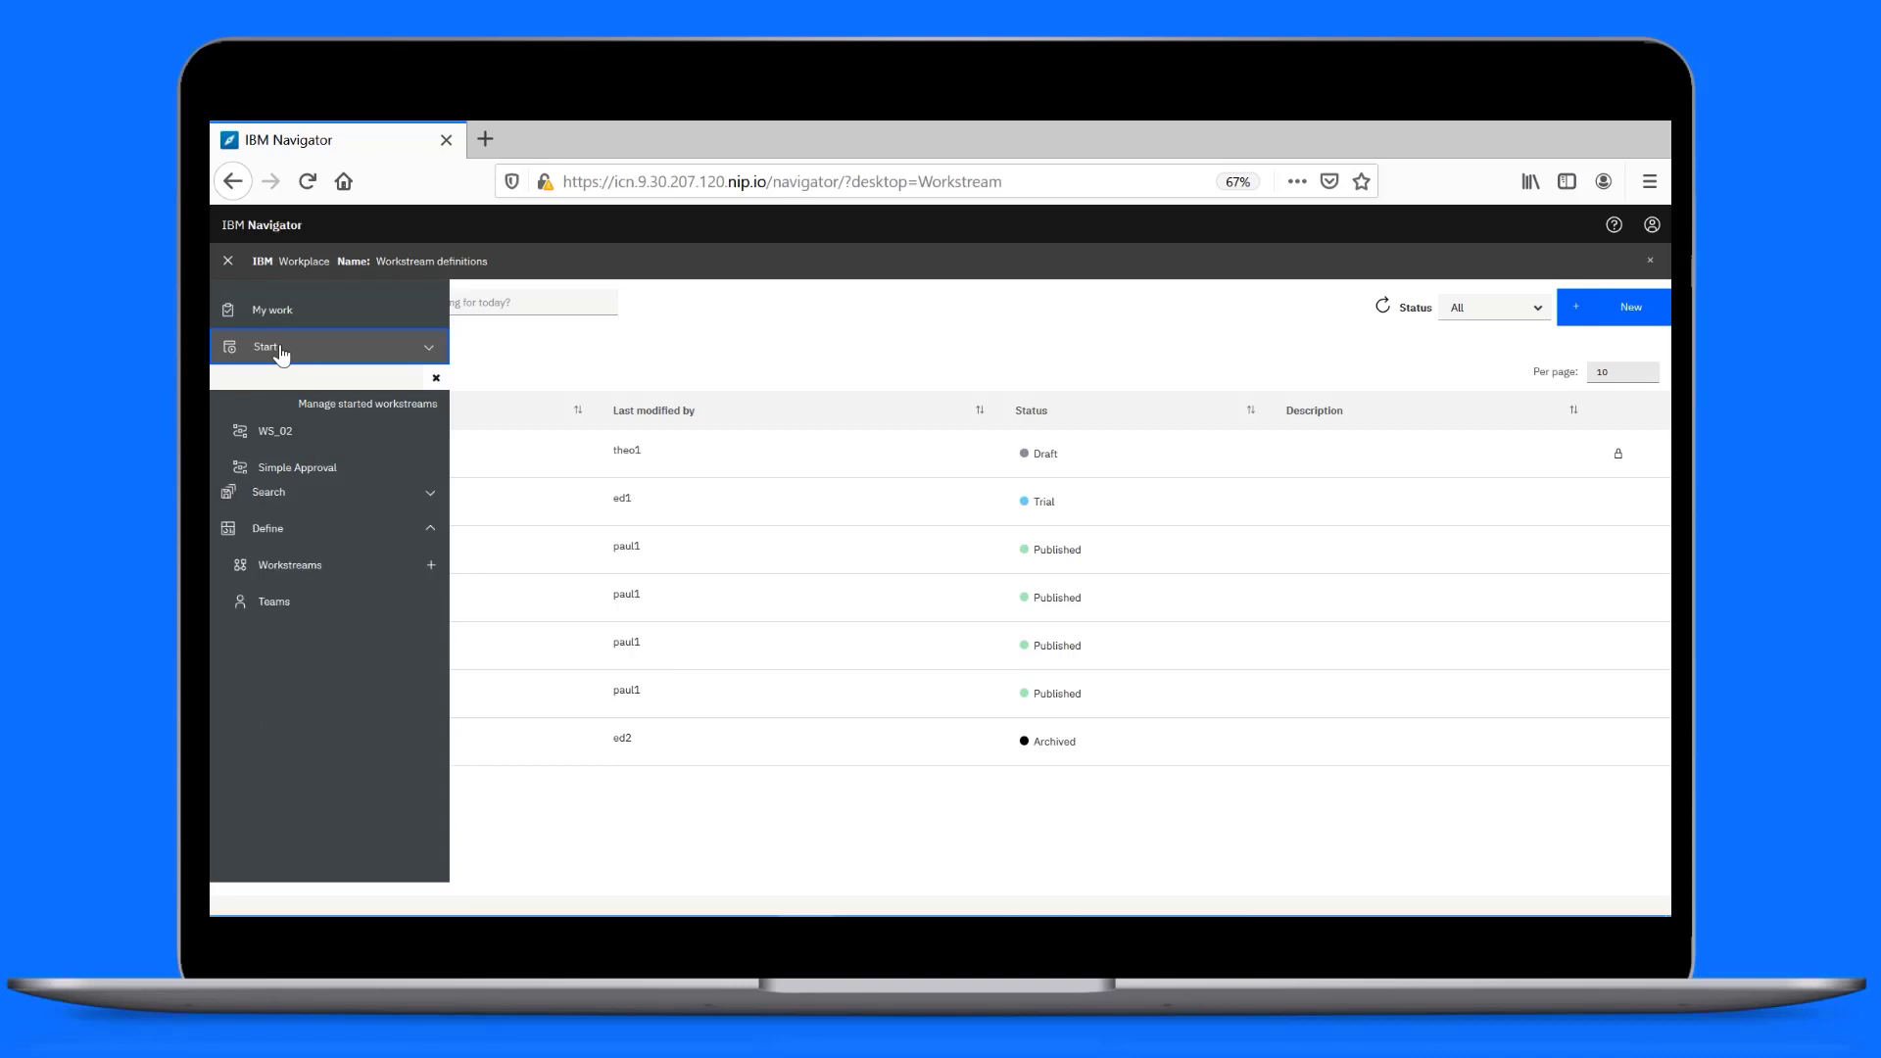
{"action": "left_click", "coordinate": [1656, 745]}
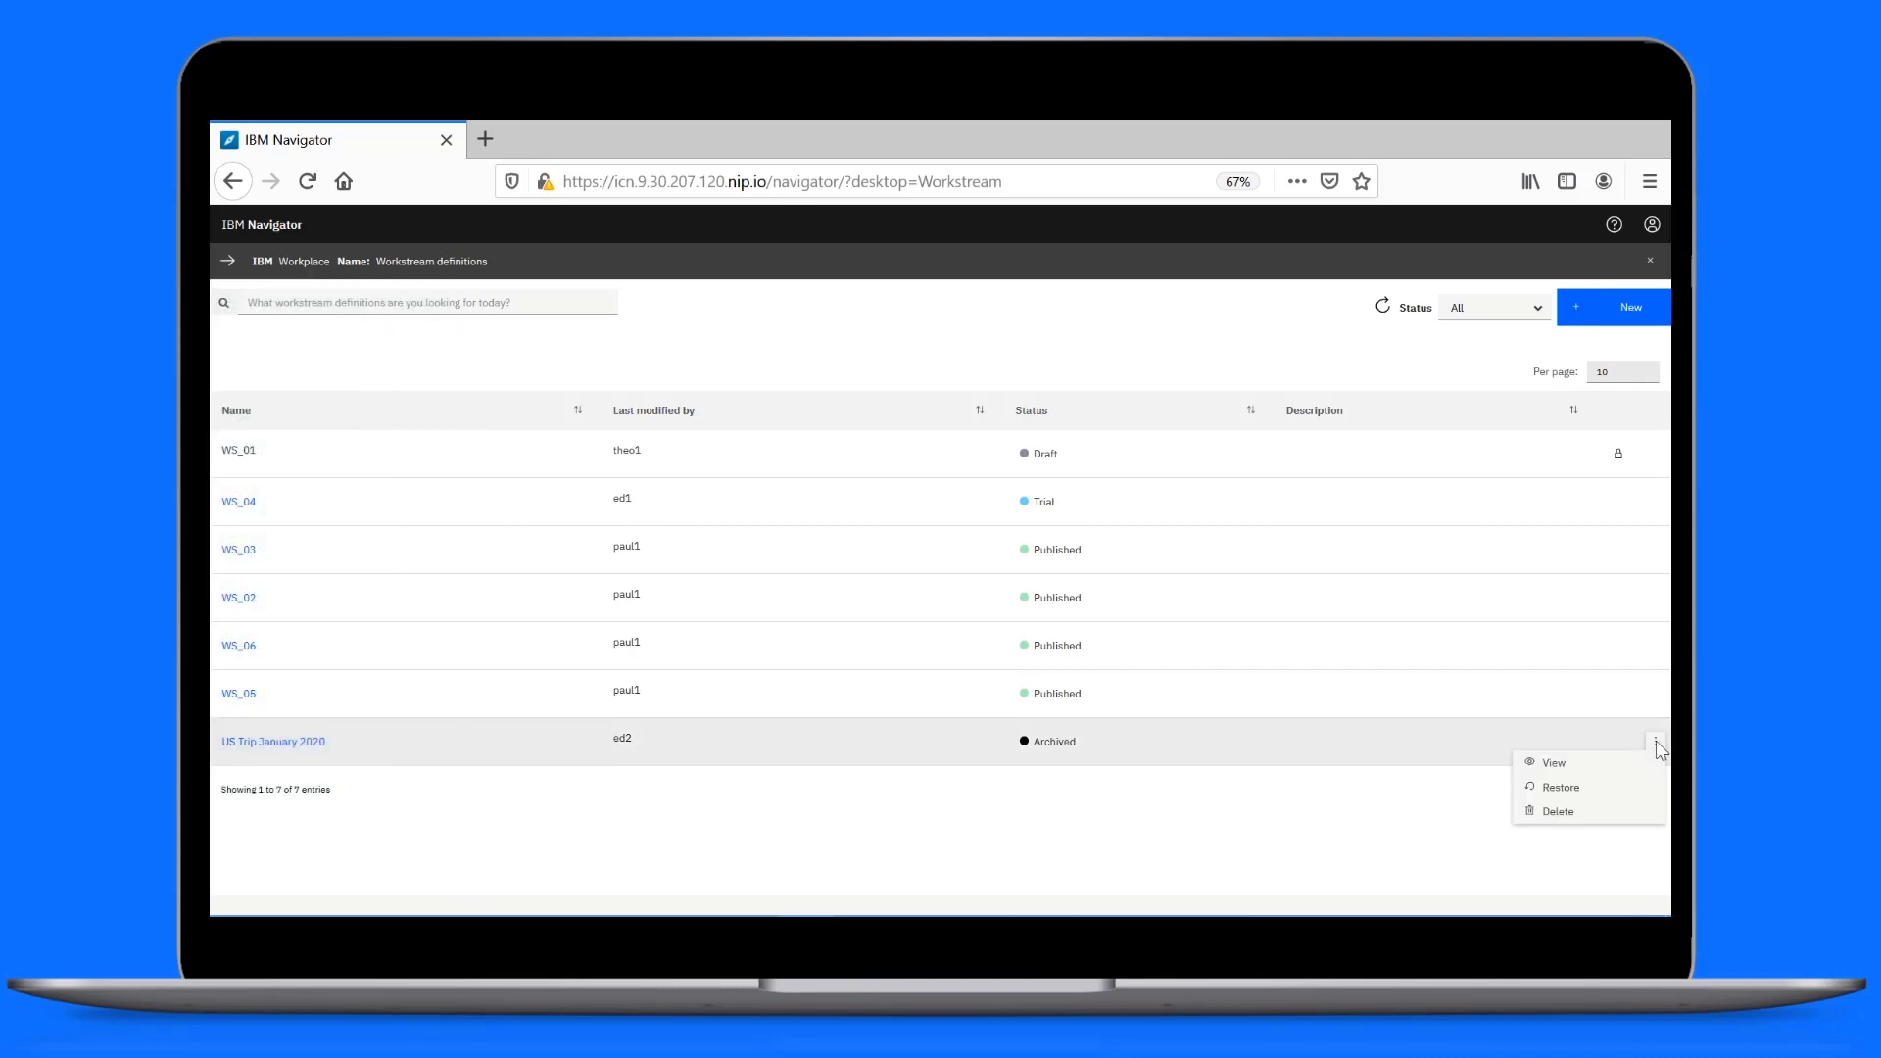
{"action": "left_click", "coordinate": [1553, 790]}
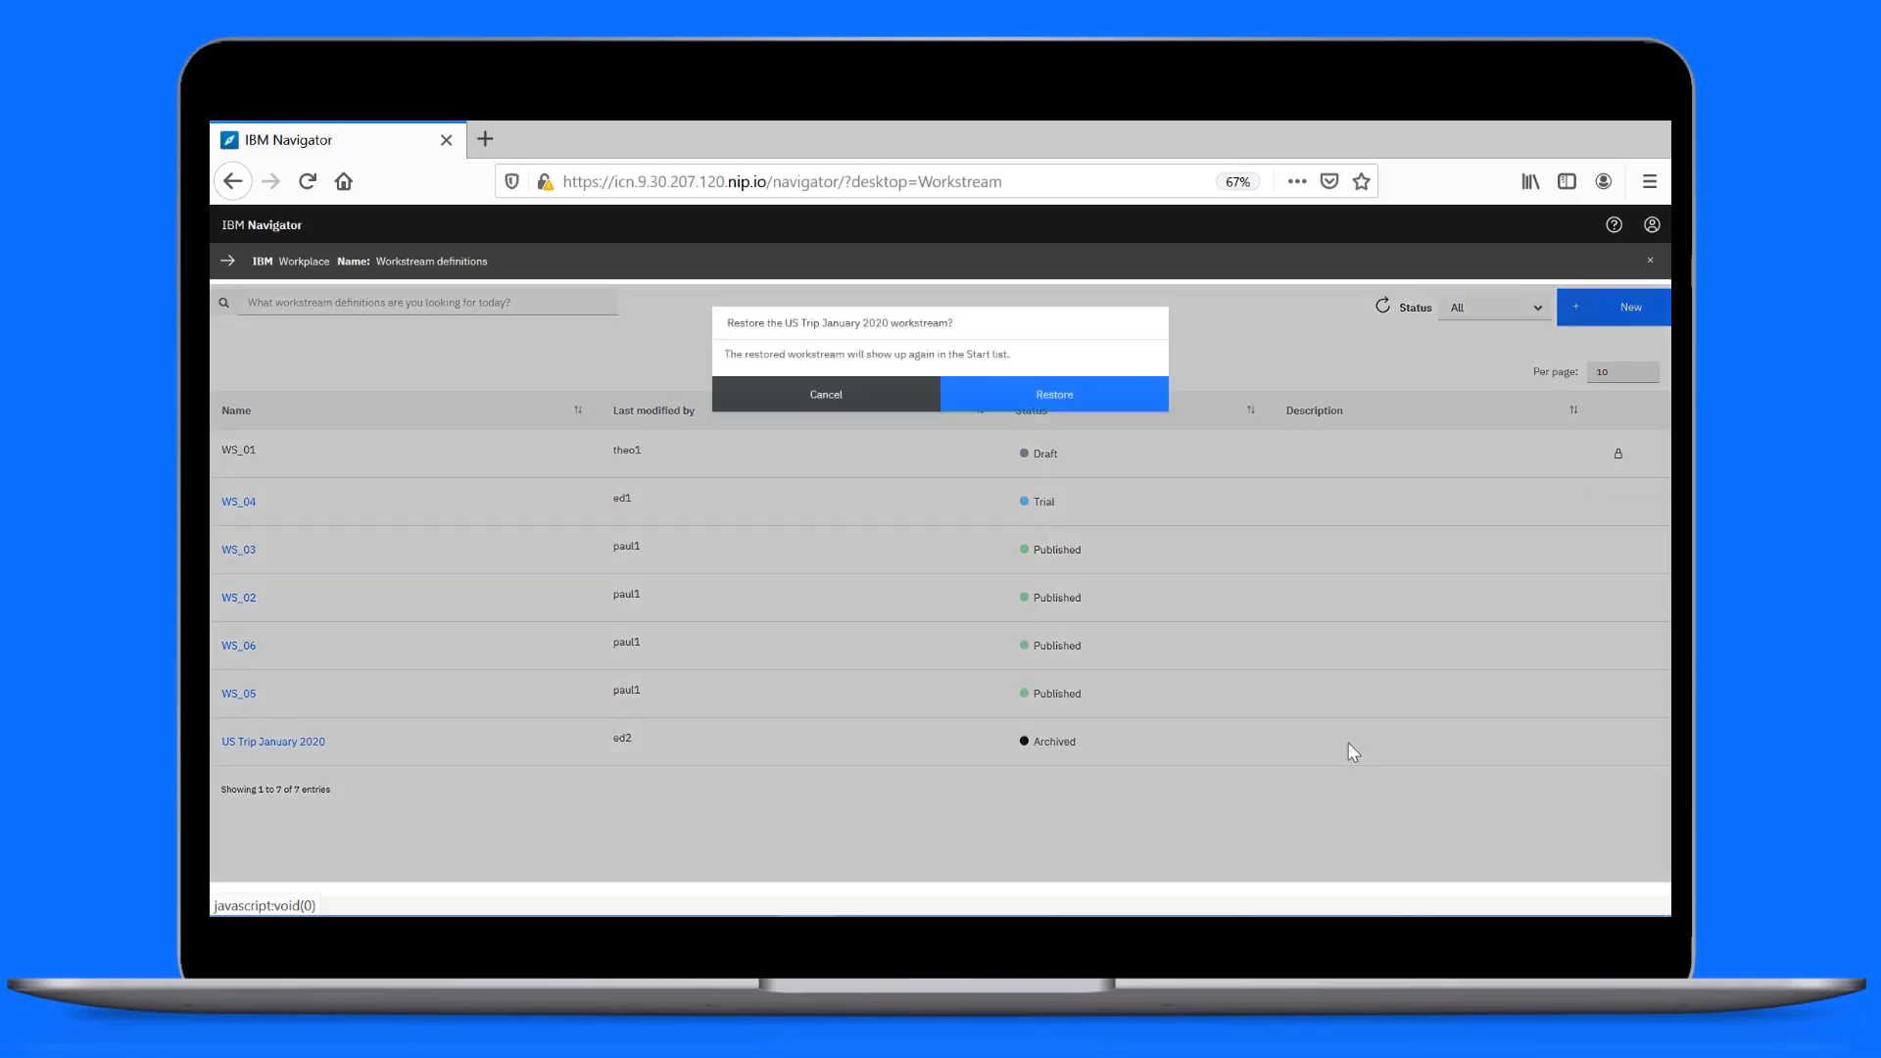
{"action": "left_click", "coordinate": [1049, 402]}
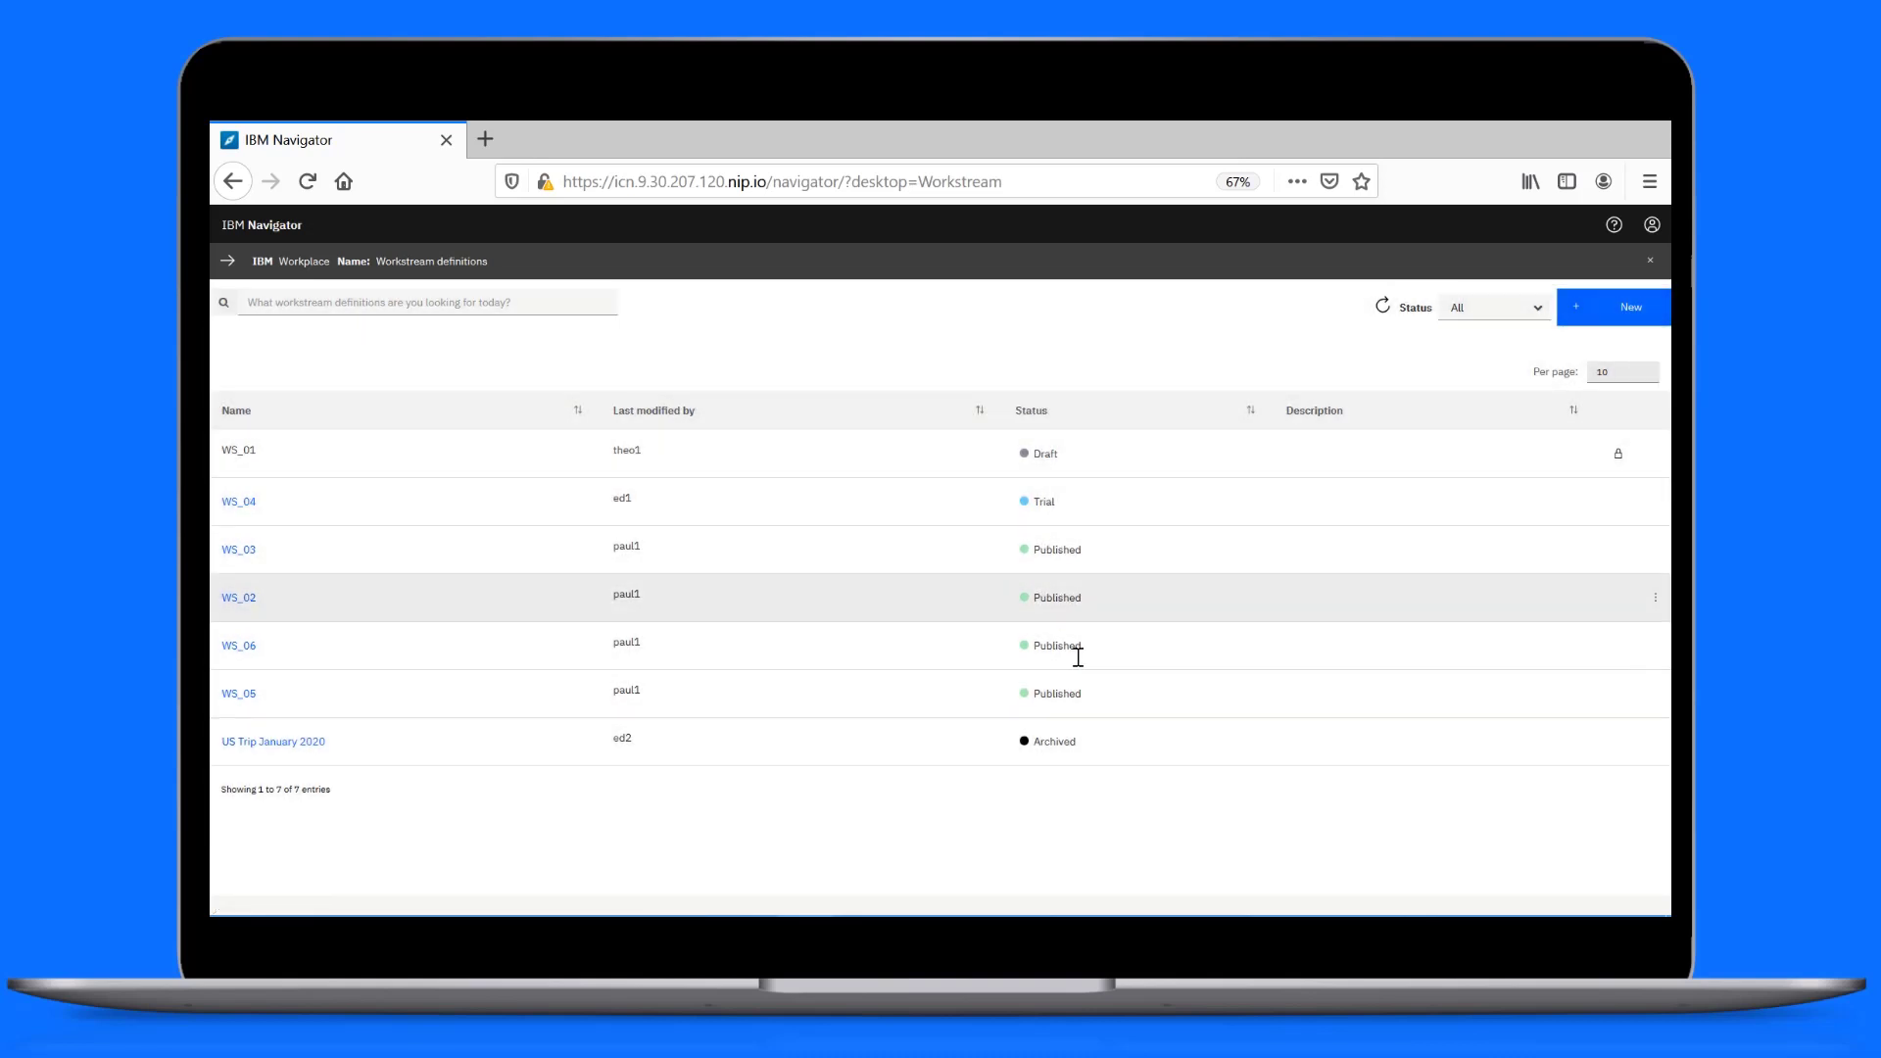
Recheck the startable workstreams list and close the navigation panel.
{"action": "left_click", "coordinate": [227, 261]}
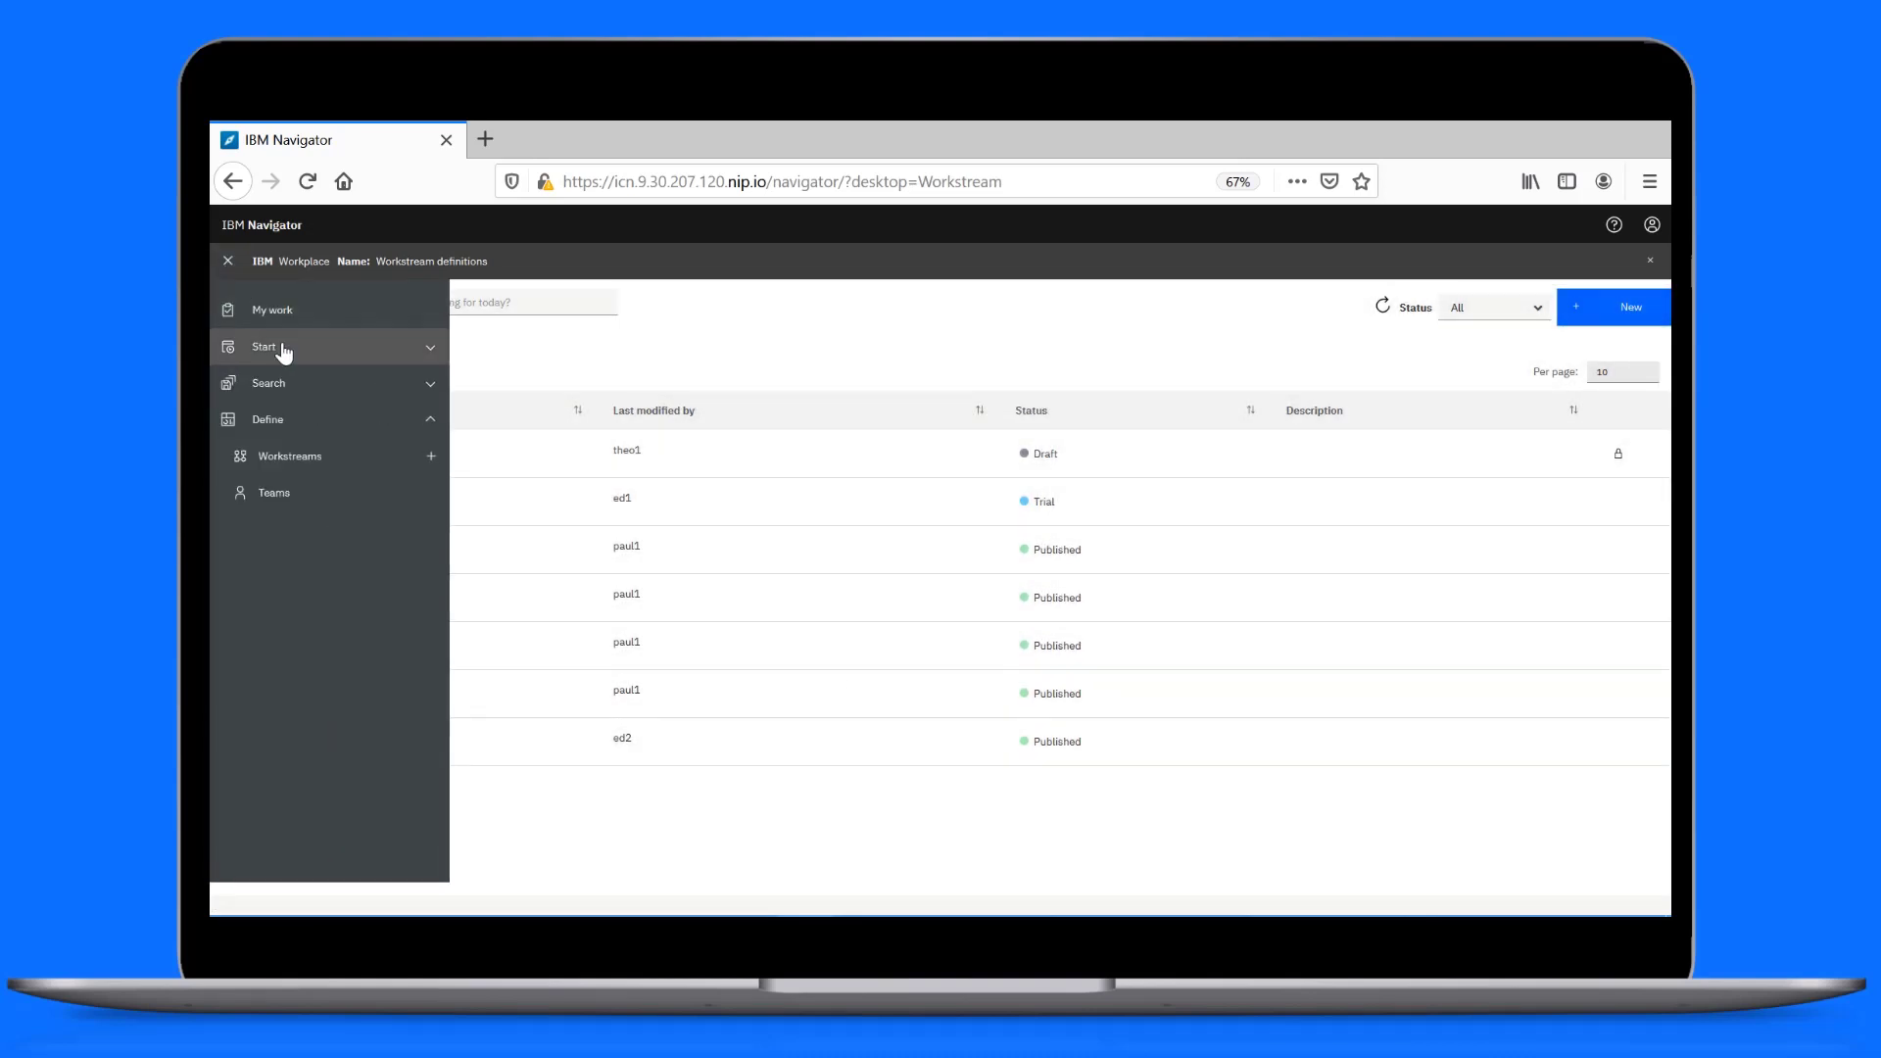
{"action": "left_click", "coordinate": [282, 348]}
{"action": "left_click", "coordinate": [378, 348]}
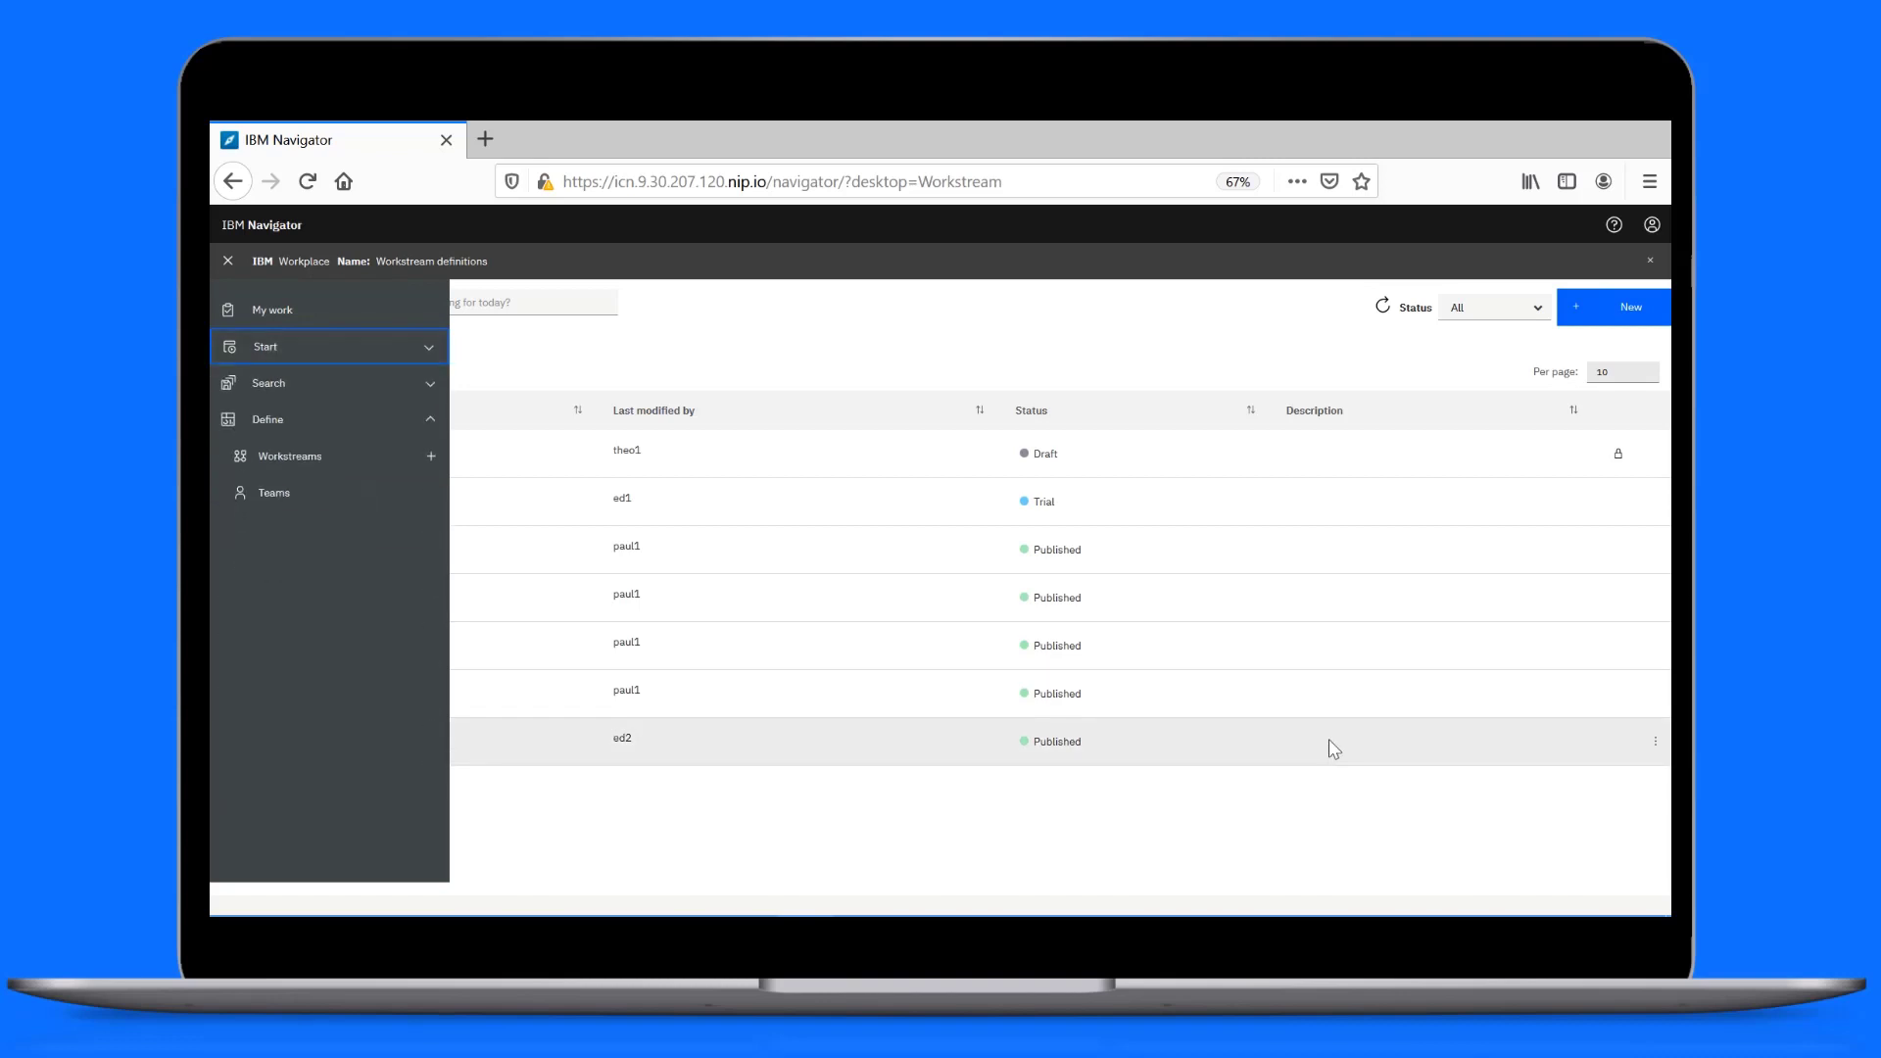
{"action": "left_click", "coordinate": [1658, 749]}
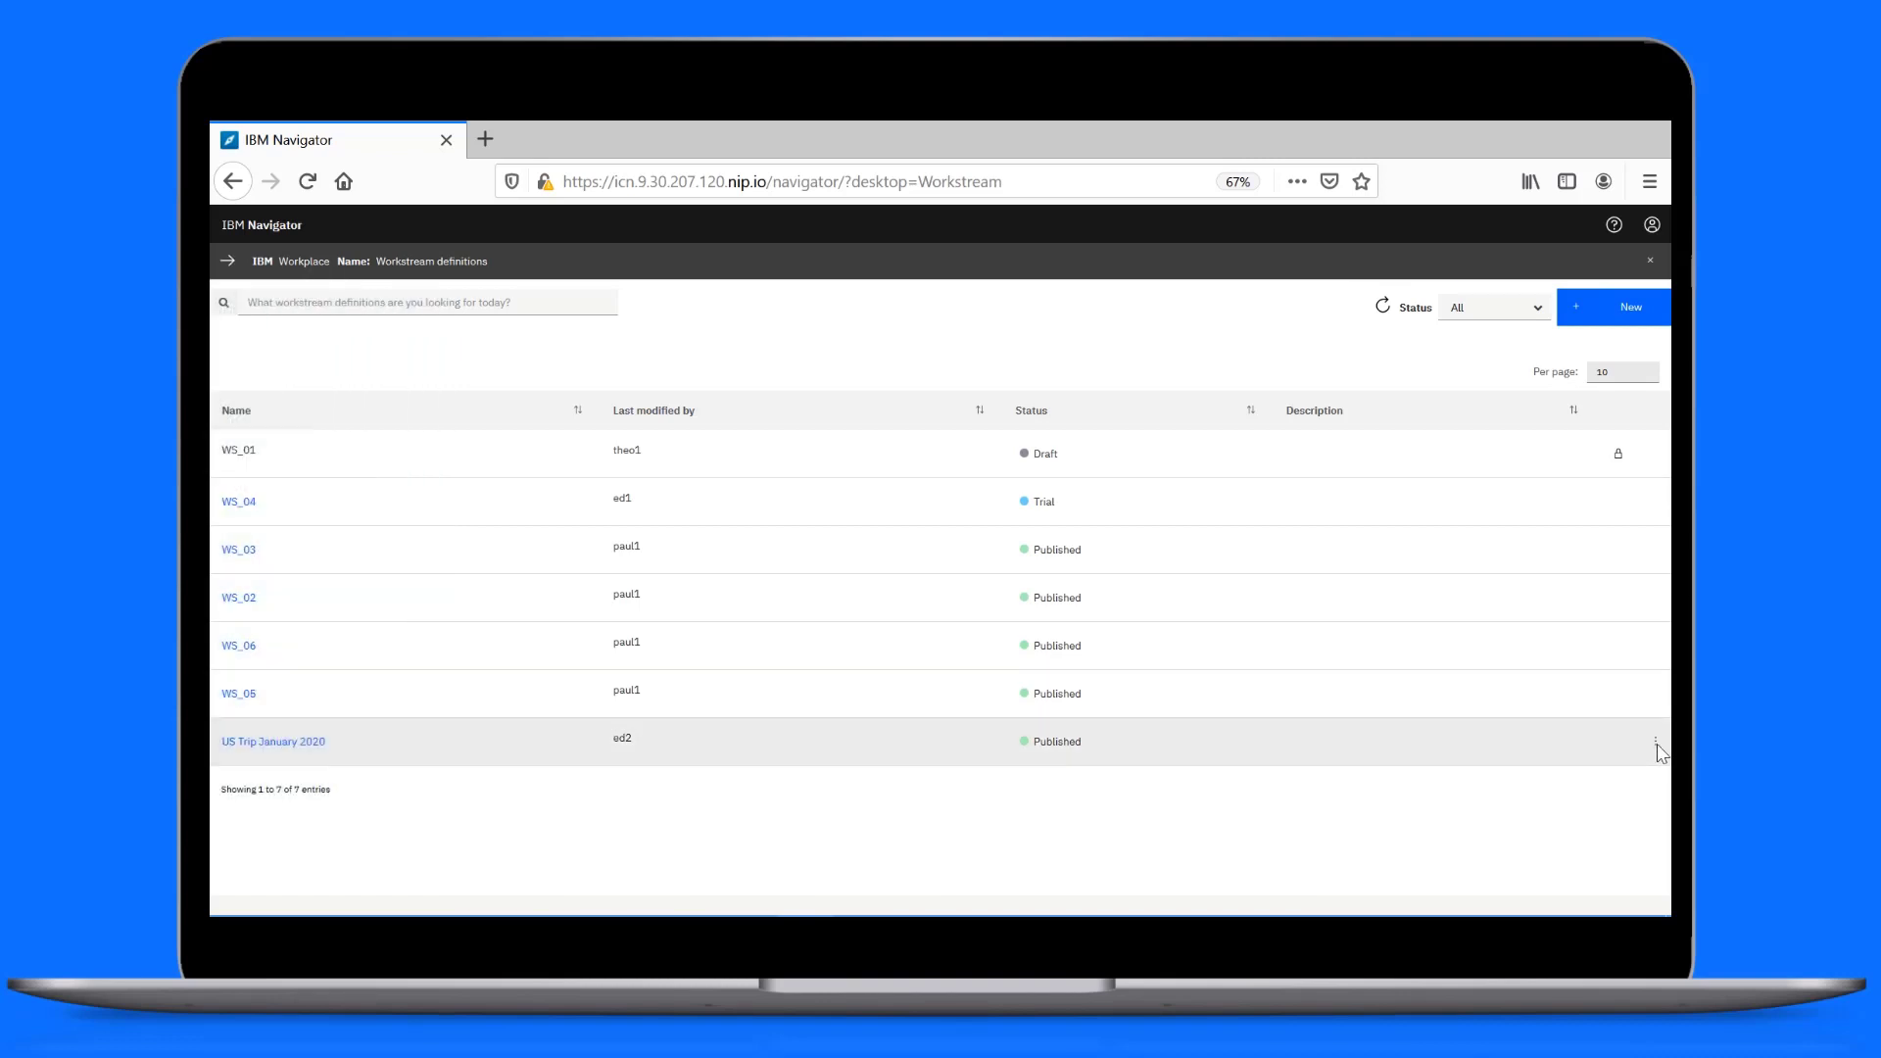